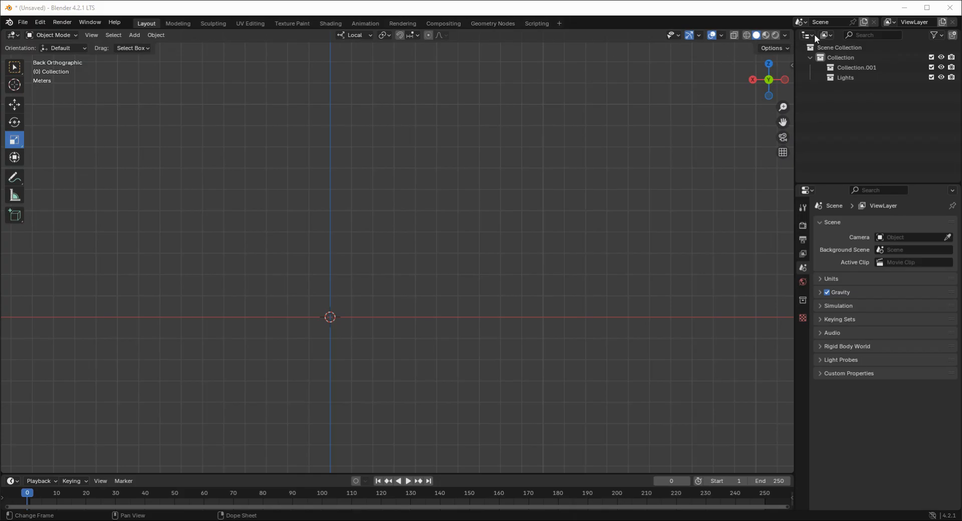
# Add a text object and, from the right view, rotate it 180° and a further 90°, turning on proportional editing between the rotations.
pyautogui.click(132, 35)
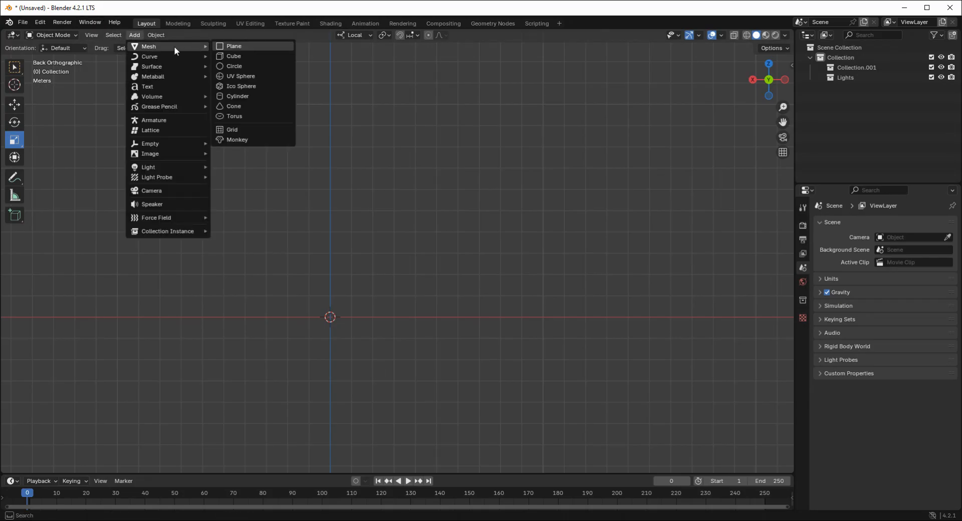
pyautogui.click(187, 87)
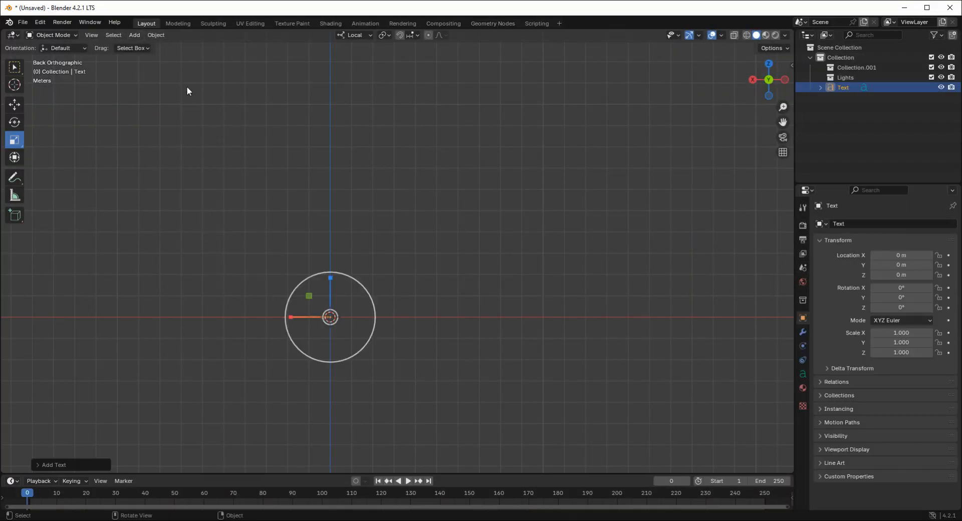
pyautogui.click(753, 80)
pyautogui.write('r')
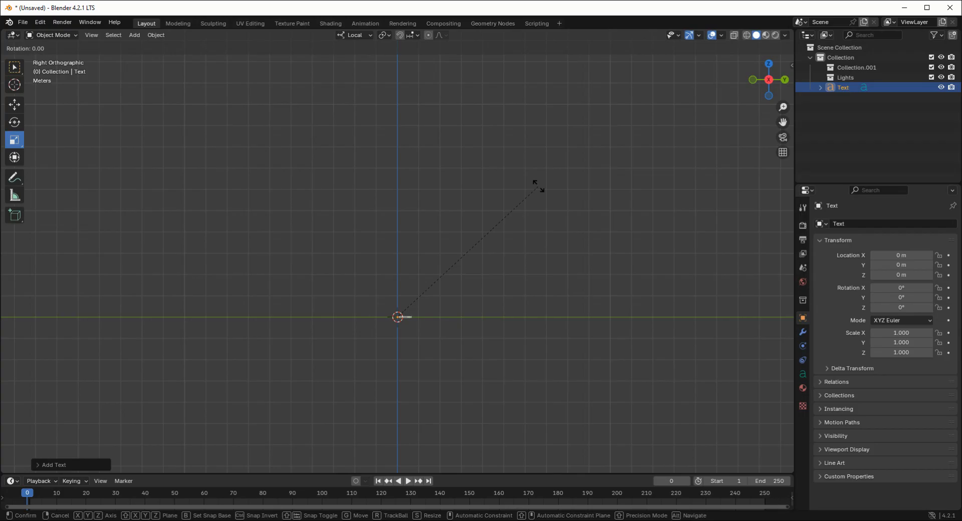
pyautogui.write('180')
pyautogui.press('Return')
pyautogui.write('o')
pyautogui.write('r90')
pyautogui.press('Return')
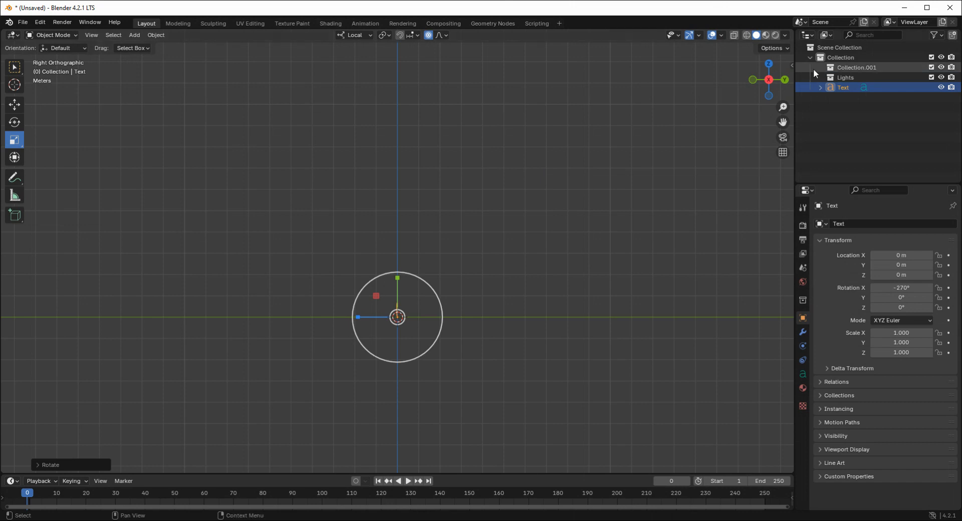
# Open the text object for editing in the front view and delete all of its default wording.
pyautogui.click(784, 80)
pyautogui.press('Tab')
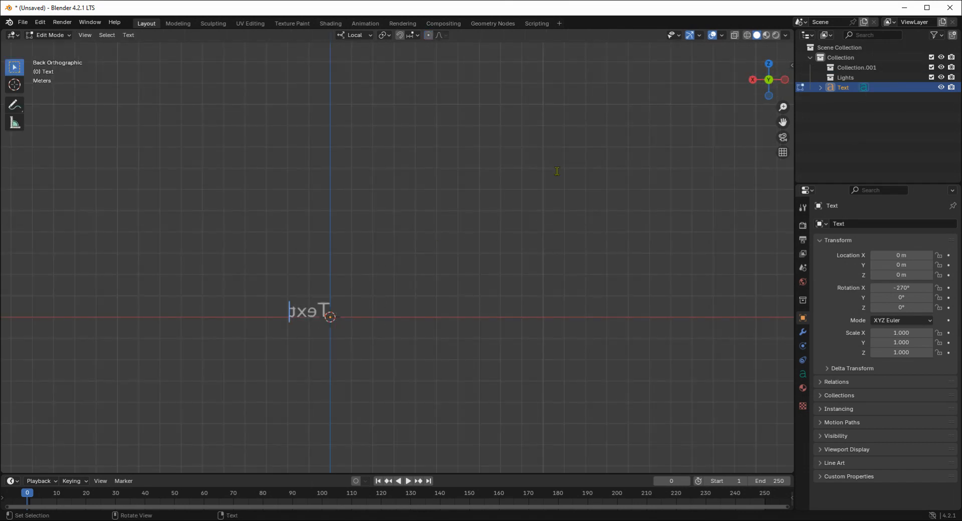
pyautogui.press('Tab')
pyautogui.click(767, 79)
pyautogui.press('Tab')
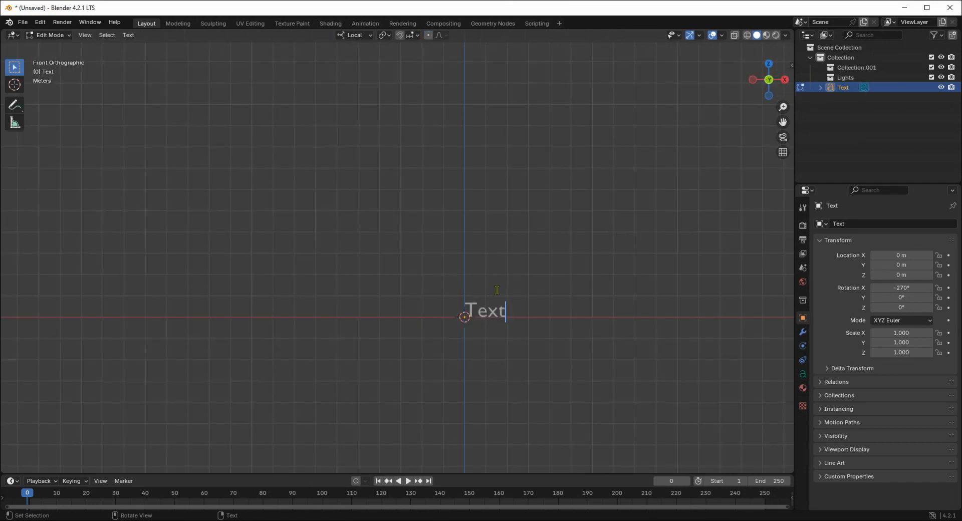
pyautogui.scroll(2, 586, 283)
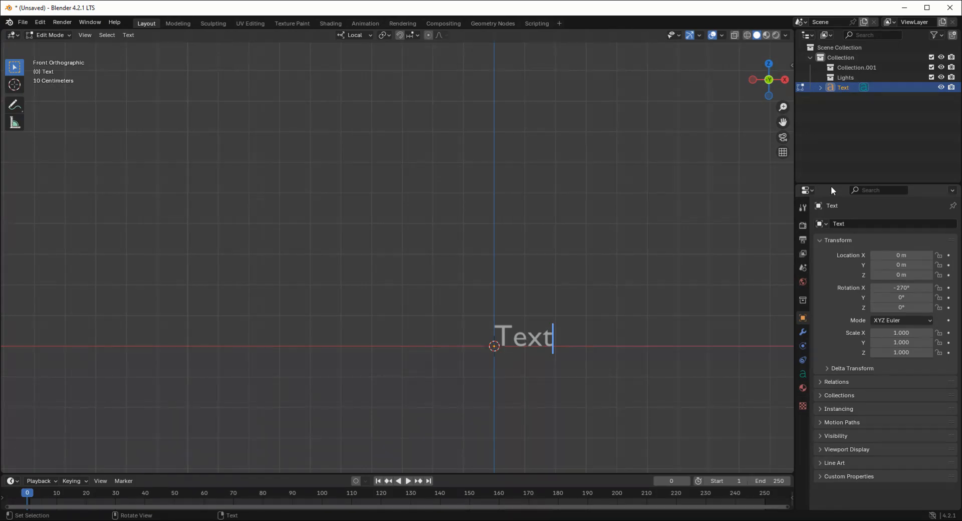
pyautogui.press('BackSpace')
pyautogui.press('BackSpace')
pyautogui.press('BackSpace')
pyautogui.press('BackSpace')
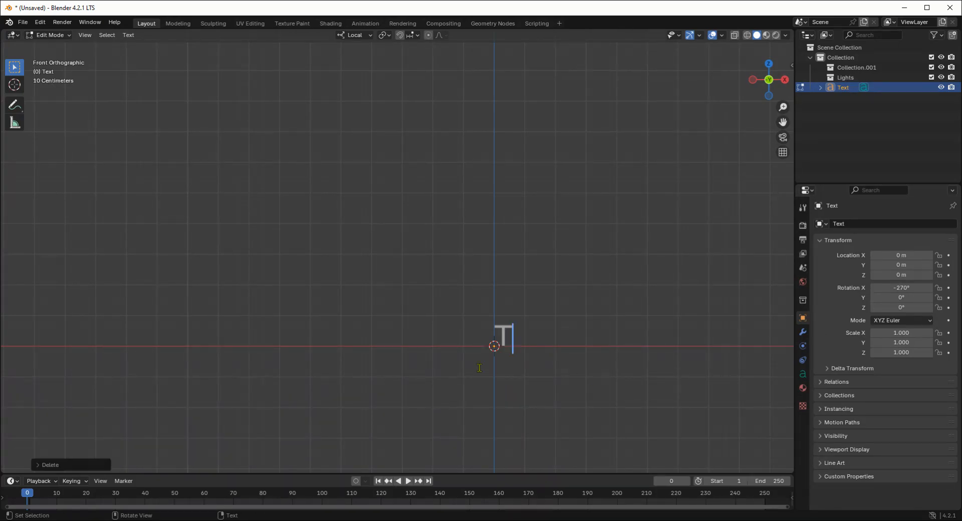
# Write "Hello, guys! Today I will" and "give a simple tutorial on" as the first two lines of the text object.
pyautogui.write('Hello,')
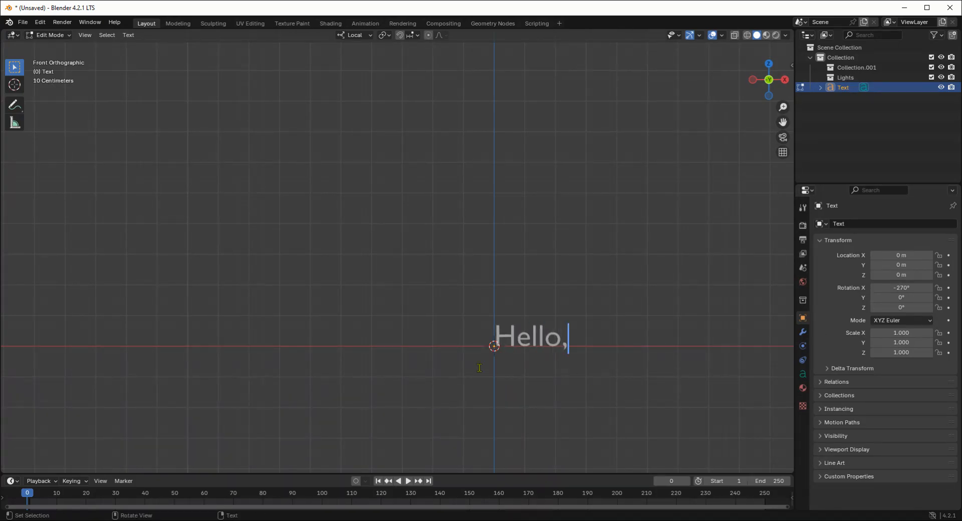
pyautogui.write(' guys! ')
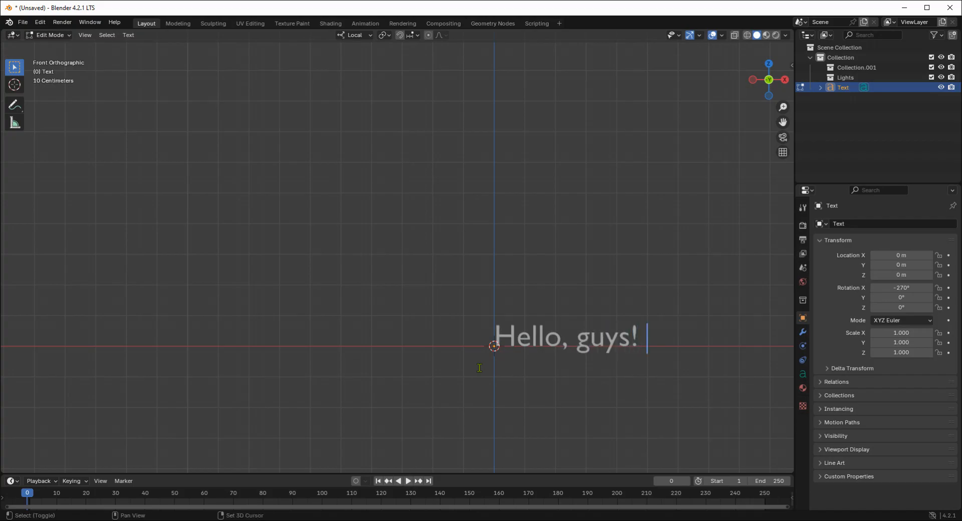
pyautogui.write('Toda')
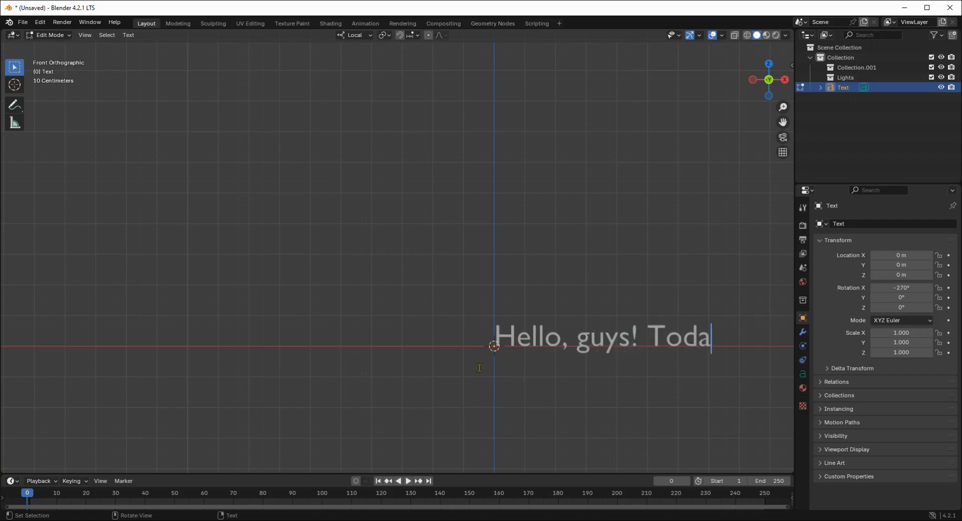
pyautogui.write('y I will')
pyautogui.press('Return')
pyautogui.write('g')
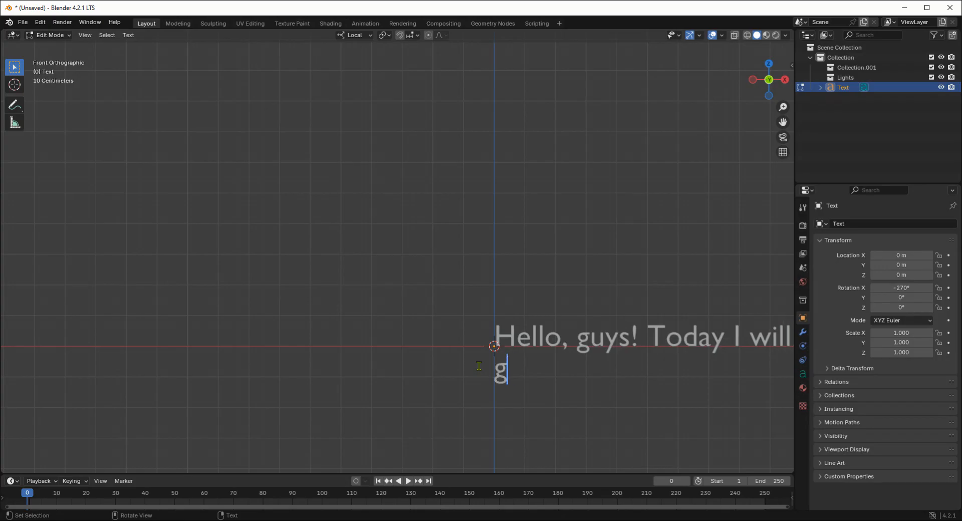
pyautogui.write('ive a simpl')
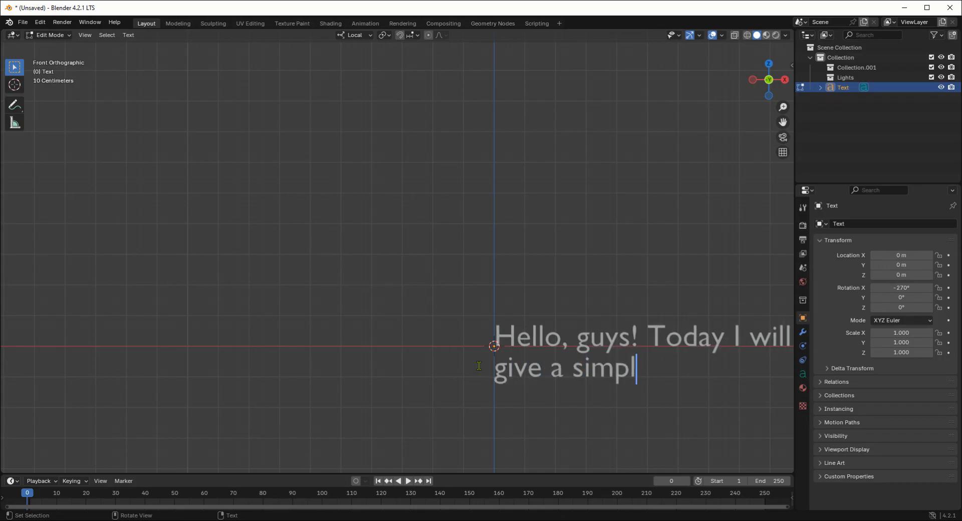
pyautogui.write('e tutorial on')
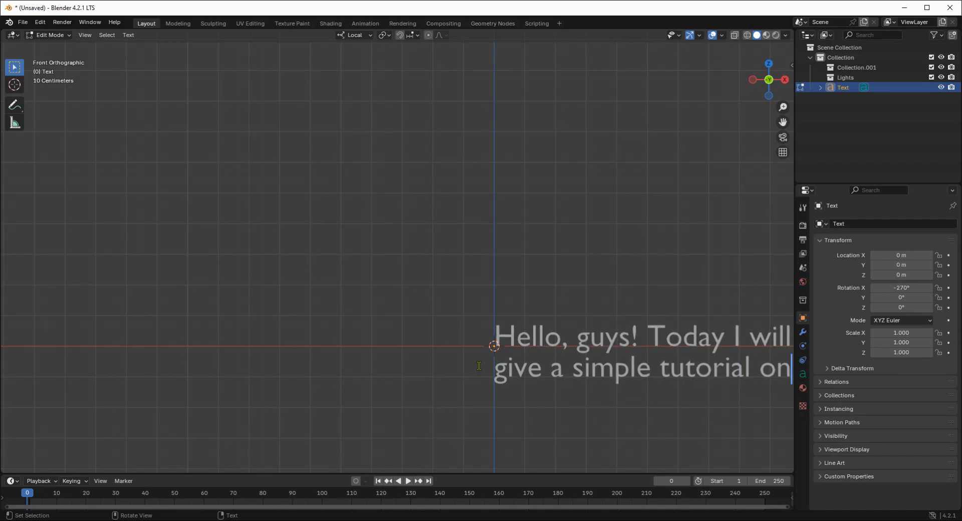
# Add a third line to the text reading "how to IK rig! Note,".
pyautogui.press('Return')
pyautogui.write('how r')
pyautogui.press('BackSpace')
pyautogui.write('t')
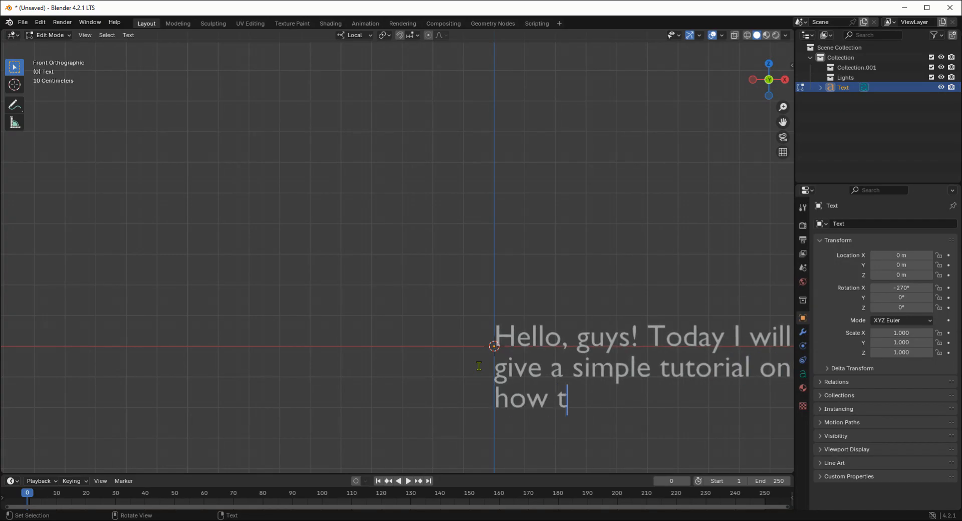
pyautogui.write('o IK r')
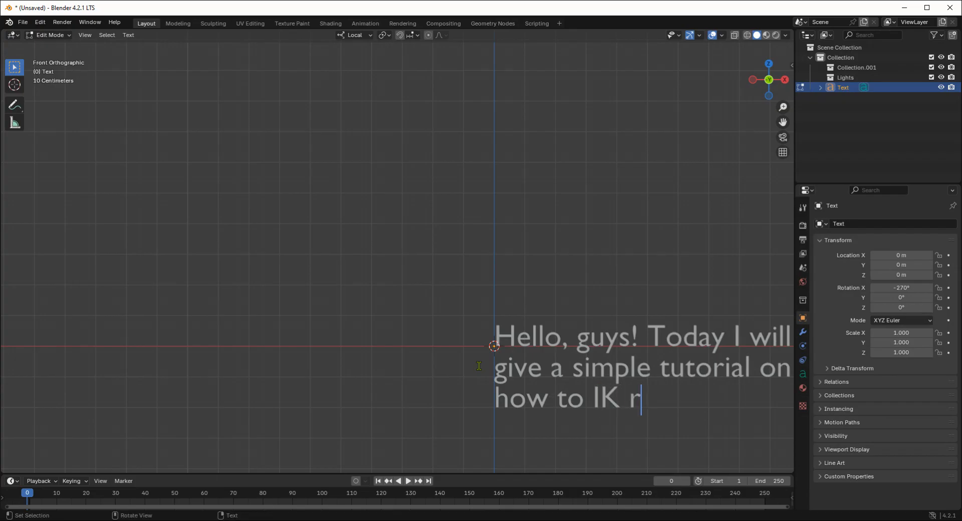
pyautogui.write('ig! Note, ')
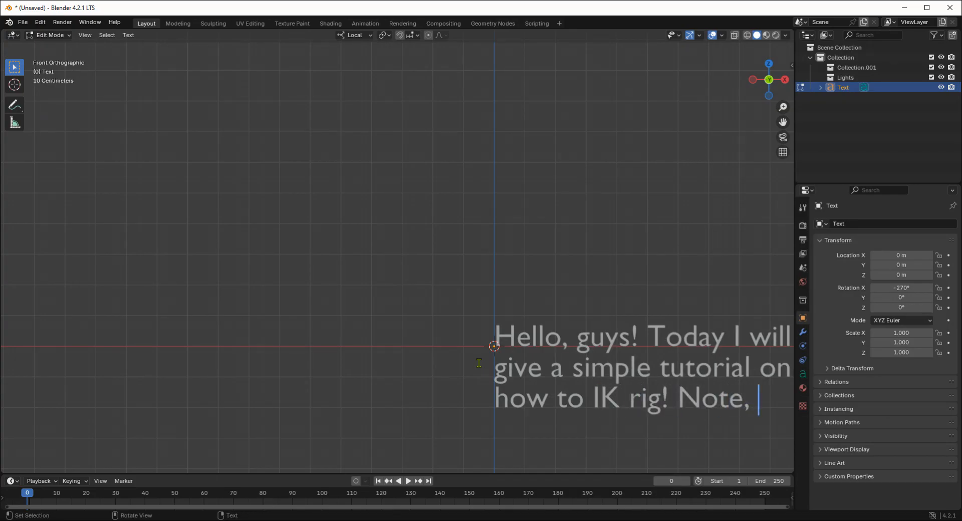
pyautogui.write('you')
pyautogui.press('BackSpace')
pyautogui.press('BackSpace')
pyautogui.press('BackSpace')
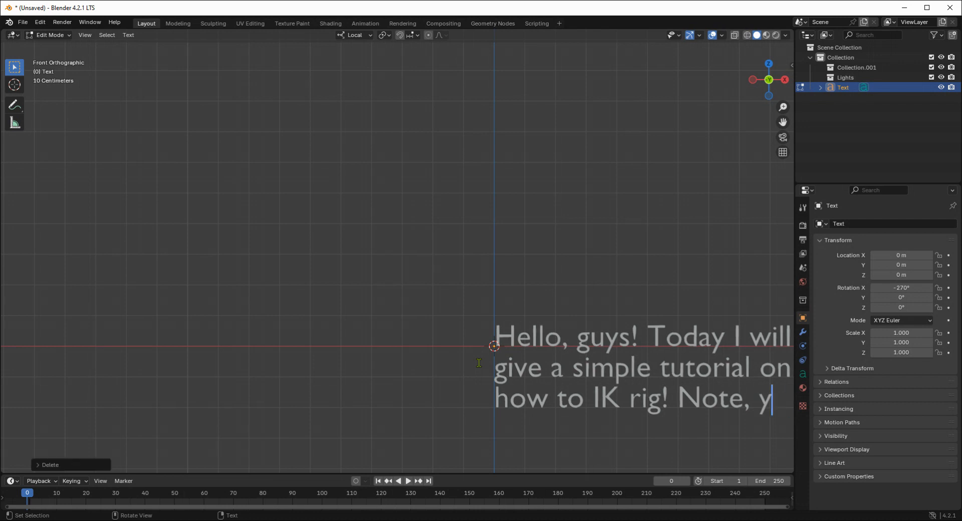
# Add a fourth line to the text reading "you MUST know how".
pyautogui.press('Return')
pyautogui.write('you MU')
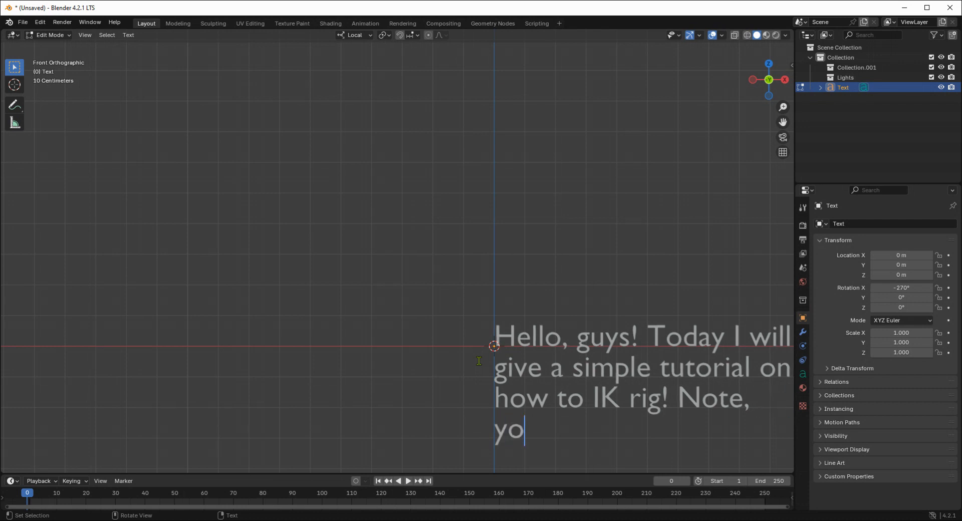
pyautogui.write('ST')
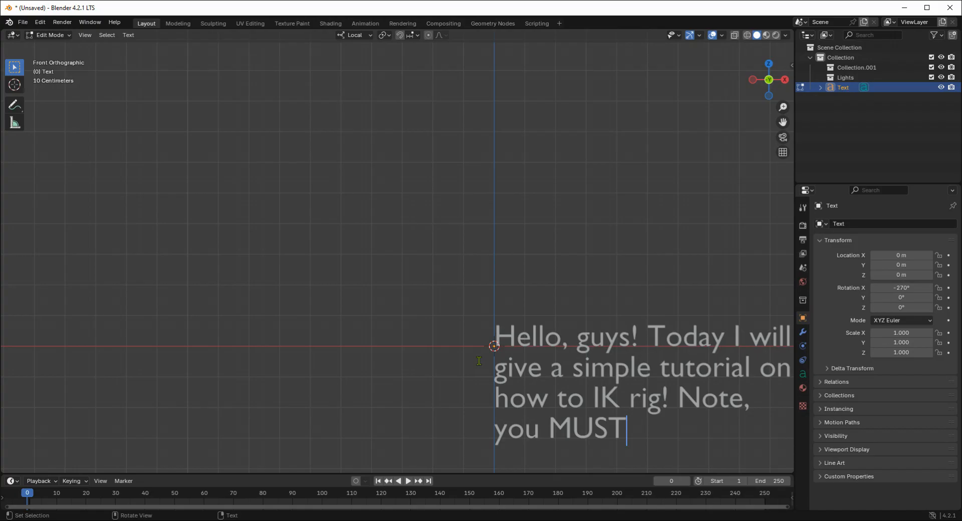
pyautogui.write(' know how to')
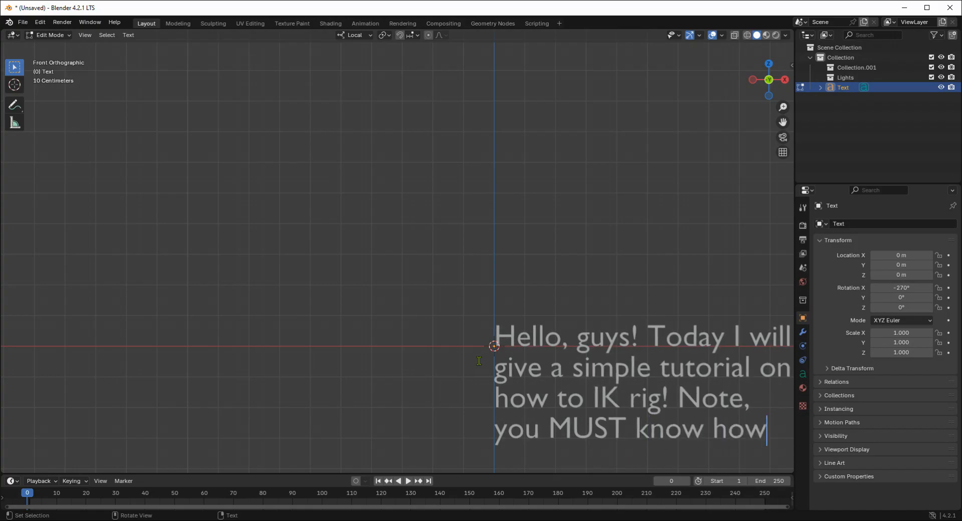
pyautogui.press('BackSpace')
pyautogui.press('BackSpace')
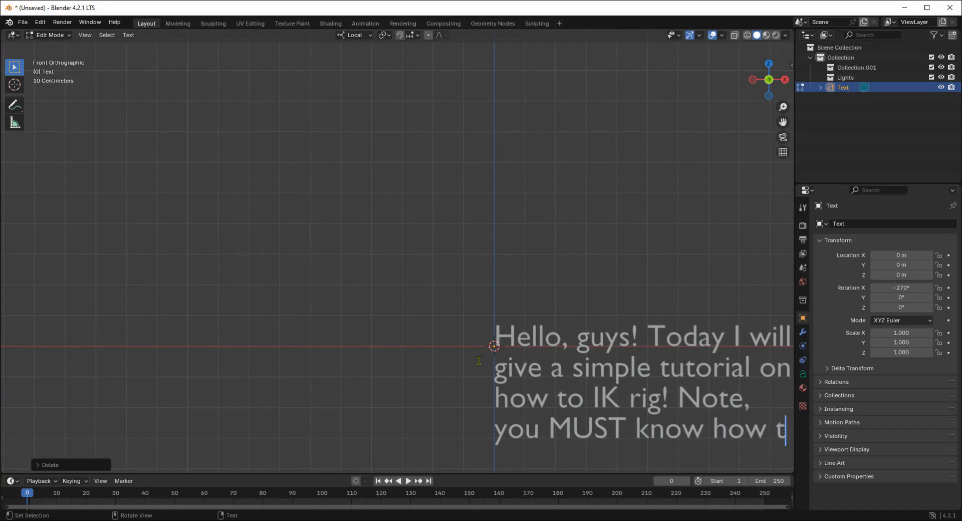
# Add a fifth line to the text reading "to NORMALLY rig before".
pyautogui.press('Return')
pyautogui.write('to NO')
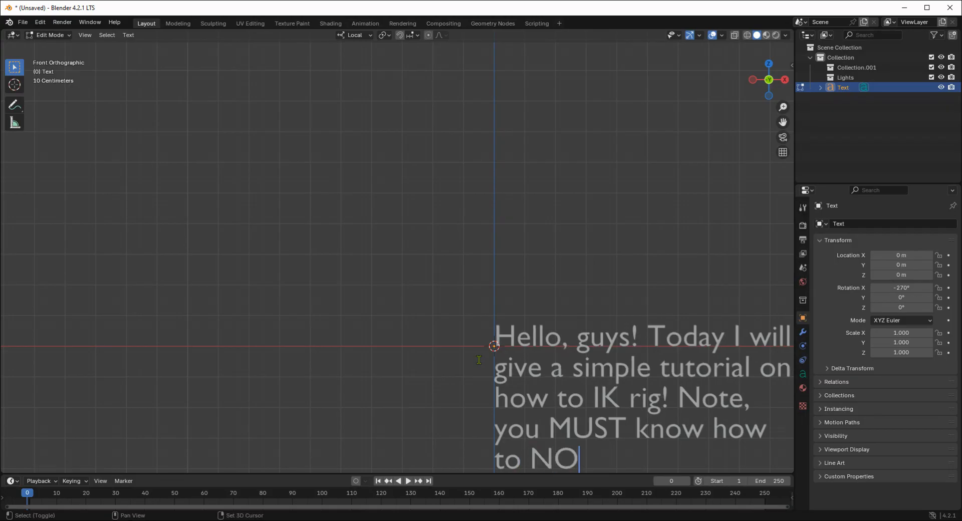
pyautogui.write('RMALLY t')
pyautogui.write('i')
pyautogui.press('BackSpace')
pyautogui.press('BackSpace')
pyautogui.write('ri')
pyautogui.press('BackSpace')
pyautogui.write('g')
pyautogui.press('BackSpace')
pyautogui.write('g')
pyautogui.press('BackSpace')
pyautogui.write('ig')
pyautogui.scroll(-2, 480, 355)
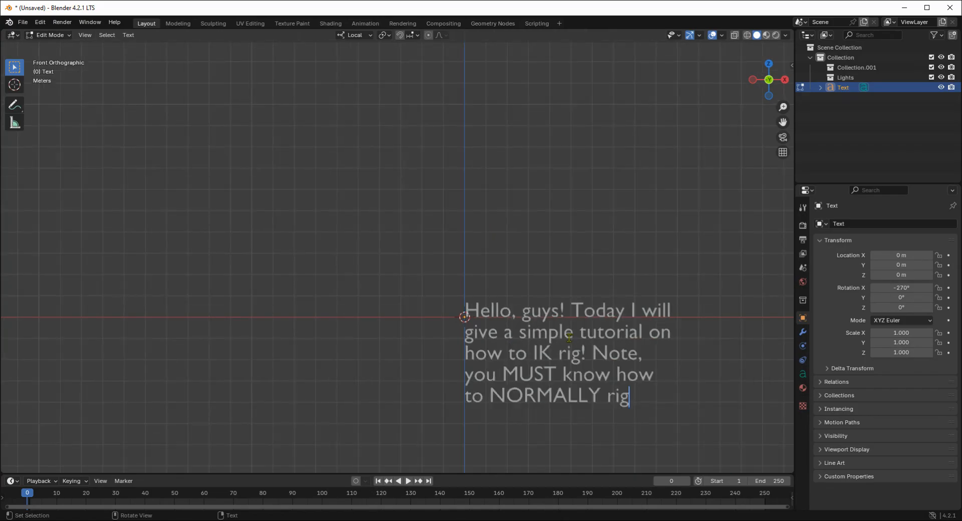
pyautogui.write('before')
# Continue the text with the lines "this starts. I suggest looking" and "for a basic rigging one".
pyautogui.press('Return')
pyautogui.write('this starts. I')
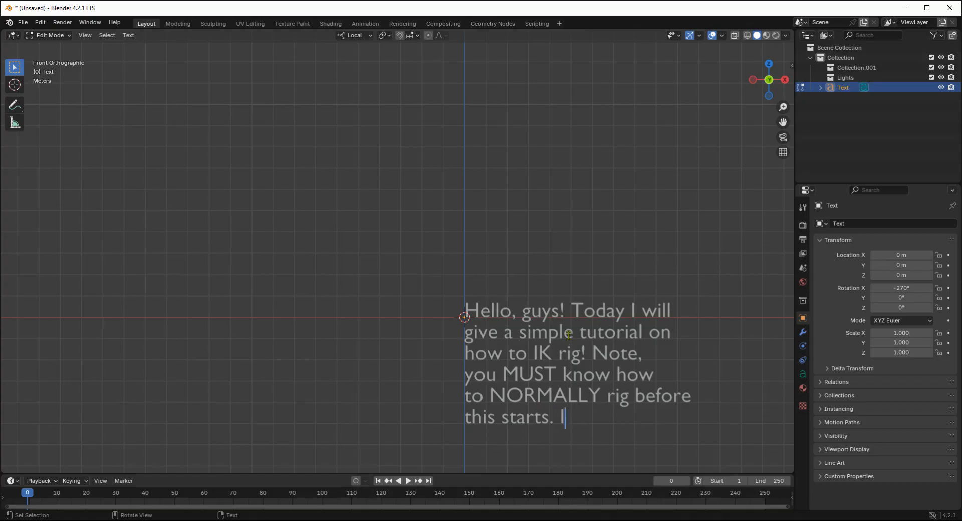
pyautogui.write(' suggest looking')
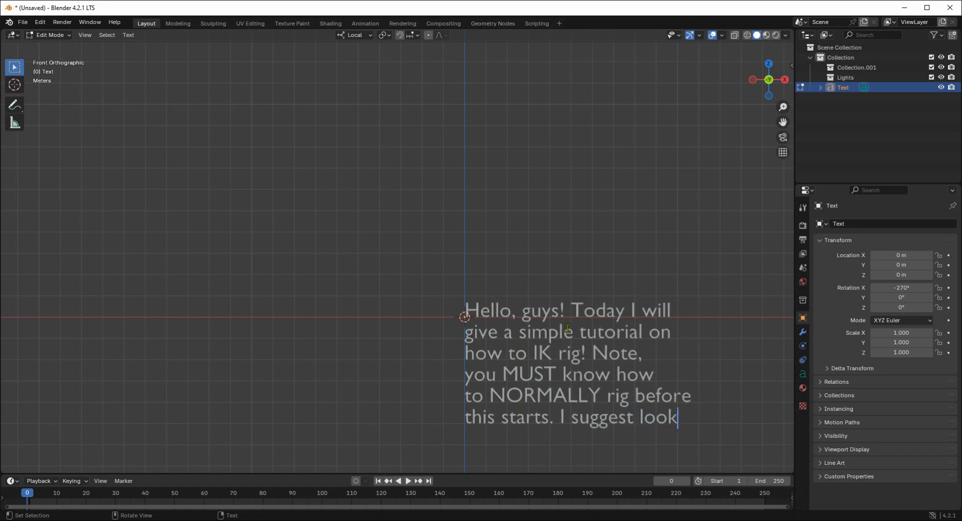
pyautogui.press('Return')
pyautogui.write('for a basic rigg')
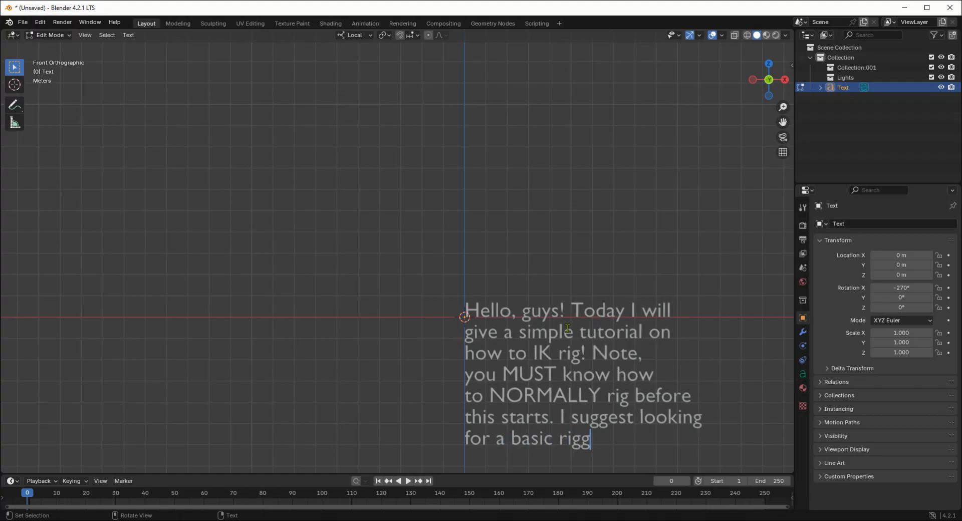
pyautogui.write('ing one')
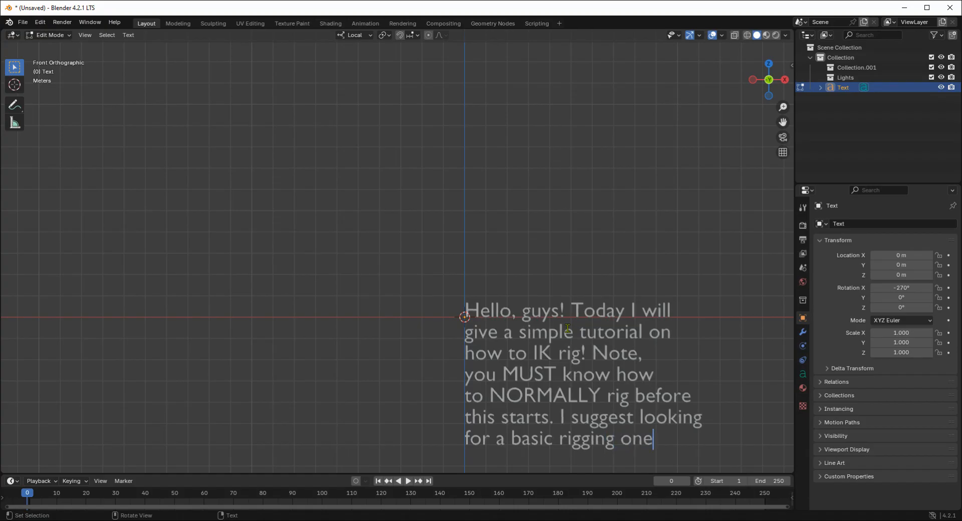
# Complete the seventh line with "as" and add a final line reading "this one is the most basic it can get lol".
pyautogui.write(' as thi')
pyautogui.write('s one i')
pyautogui.write('s the mosh')
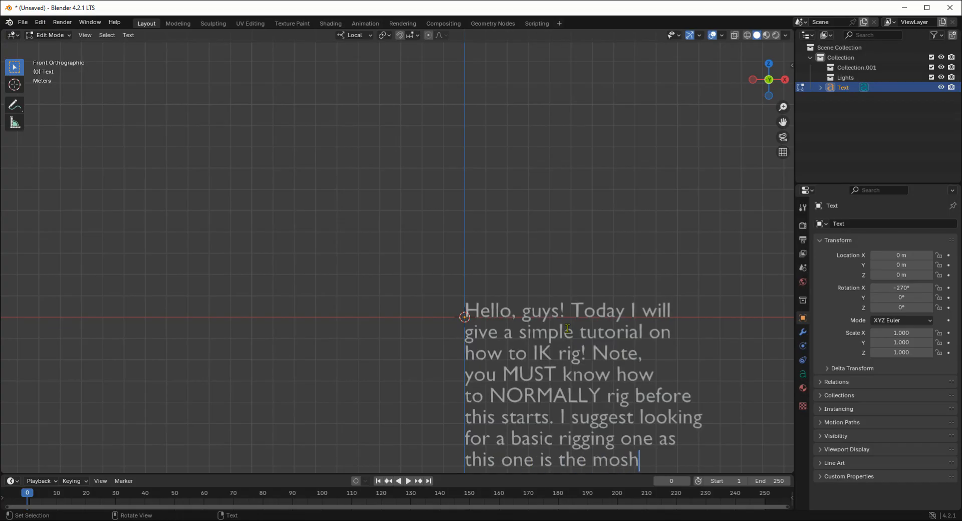
pyautogui.press('BackSpace')
pyautogui.press('BackSpace')
pyautogui.write('t basic it can get lol')
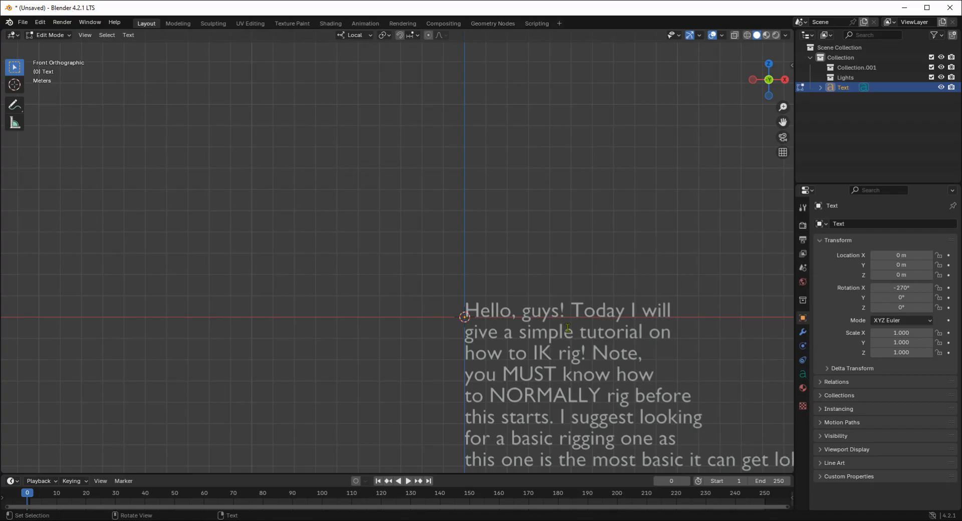
# Delete the entire written message from the text object.
pyautogui.press('BackSpace')
pyautogui.press('BackSpace')
pyautogui.press('BackSpace')
pyautogui.press('BackSpace')
pyautogui.press('BackSpace')
pyautogui.press('BackSpace')
pyautogui.press('BackSpace')
pyautogui.press('BackSpace')
pyautogui.press('BackSpace')
pyautogui.press('BackSpace')
pyautogui.press('BackSpace')
pyautogui.press('BackSpace')
pyautogui.press('BackSpace')
pyautogui.press('BackSpace')
pyautogui.press('BackSpace')
pyautogui.press('BackSpace')
pyautogui.press('BackSpace')
pyautogui.press('BackSpace')
pyautogui.press('BackSpace')
pyautogui.press('BackSpace')
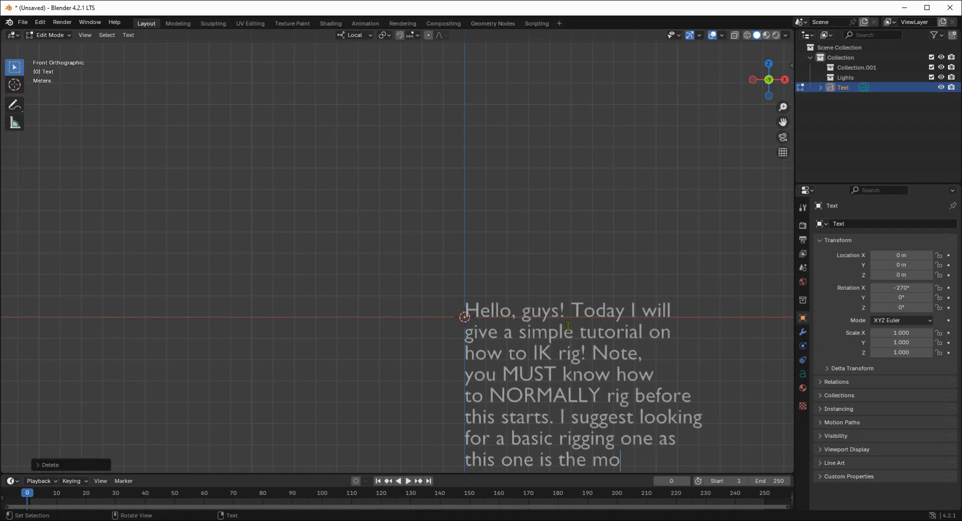
pyautogui.press('BackSpace')
pyautogui.press('BackSpace')
pyautogui.press('BackSpace')
pyautogui.press('BackSpace')
pyautogui.press('BackSpace')
pyautogui.press('BackSpace')
pyautogui.press('BackSpace')
pyautogui.press('BackSpace')
pyautogui.press('BackSpace')
pyautogui.press('BackSpace')
pyautogui.press('BackSpace')
pyautogui.press('BackSpace')
pyautogui.press('BackSpace')
pyautogui.press('BackSpace')
pyautogui.press('BackSpace')
pyautogui.press('BackSpace')
pyautogui.press('BackSpace')
pyautogui.press('BackSpace')
pyautogui.press('BackSpace')
pyautogui.press('BackSpace')
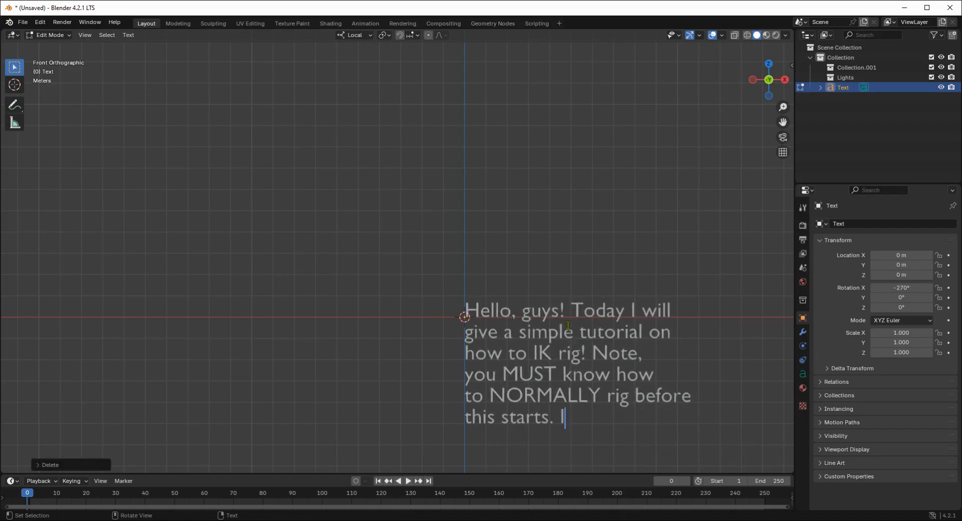
pyautogui.press('BackSpace')
pyautogui.press('BackSpace')
pyautogui.press('BackSpace')
pyautogui.press('BackSpace')
pyautogui.press('BackSpace')
pyautogui.press('BackSpace')
pyautogui.press('BackSpace')
pyautogui.press('BackSpace')
pyautogui.press('BackSpace')
pyautogui.press('BackSpace')
pyautogui.press('BackSpace')
pyautogui.press('BackSpace')
pyautogui.press('BackSpace')
pyautogui.press('BackSpace')
pyautogui.press('BackSpace')
pyautogui.press('BackSpace')
pyautogui.press('BackSpace')
pyautogui.press('BackSpace')
pyautogui.press('BackSpace')
pyautogui.press('BackSpace')
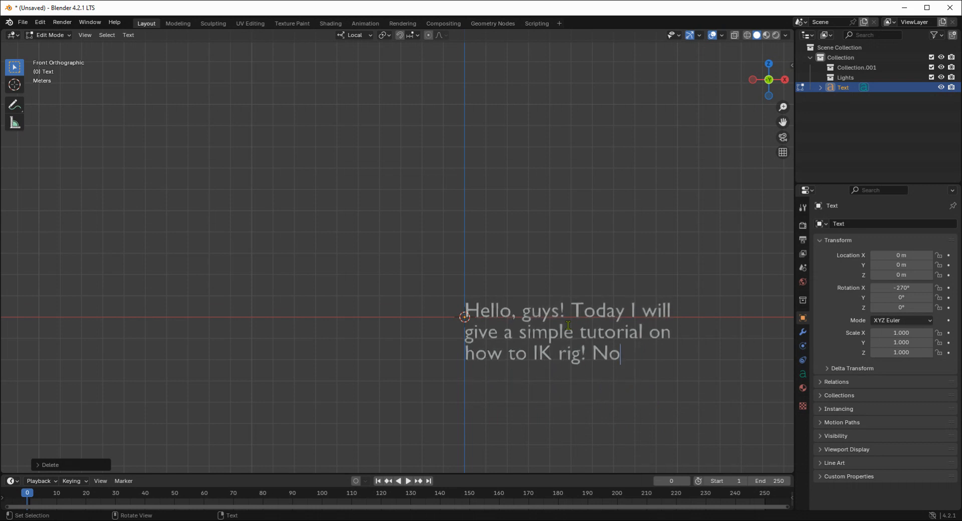
pyautogui.press('BackSpace')
pyautogui.press('BackSpace')
pyautogui.press('BackSpace')
pyautogui.press('BackSpace')
pyautogui.press('BackSpace')
pyautogui.press('BackSpace')
pyautogui.press('BackSpace')
pyautogui.press('BackSpace')
pyautogui.press('BackSpace')
pyautogui.press('BackSpace')
pyautogui.press('BackSpace')
pyautogui.press('BackSpace')
pyautogui.press('BackSpace')
pyautogui.press('BackSpace')
pyautogui.press('BackSpace')
pyautogui.press('BackSpace')
pyautogui.press('BackSpace')
pyautogui.press('BackSpace')
pyautogui.press('BackSpace')
pyautogui.press('BackSpace')
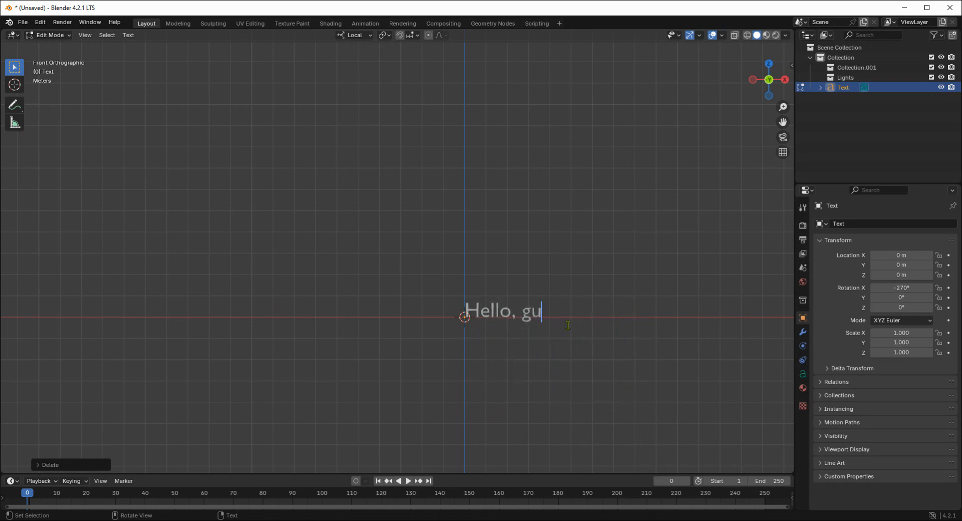
pyautogui.press('BackSpace')
pyautogui.press('BackSpace')
pyautogui.press('BackSpace')
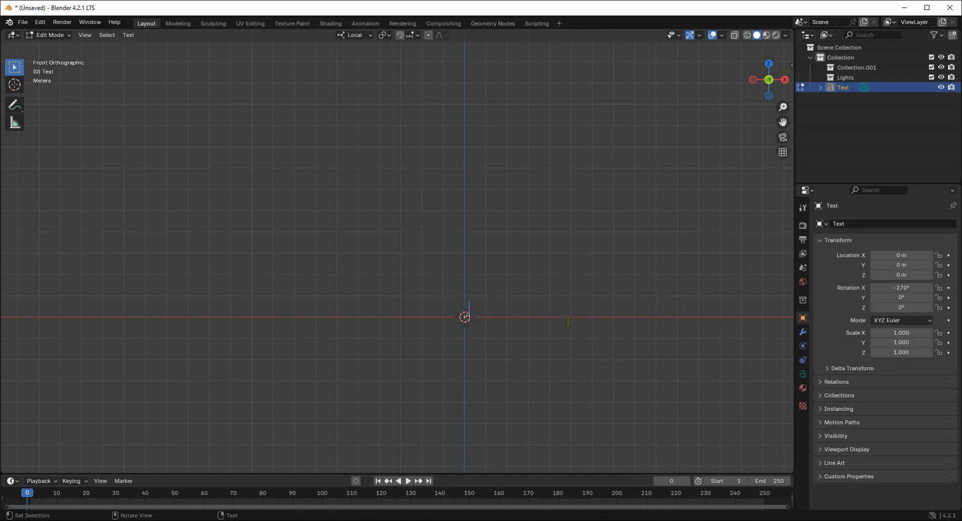
# Finish editing the empty text object and move it to about X -6.35 m, Z 1.58 m.
pyautogui.press('Tab')
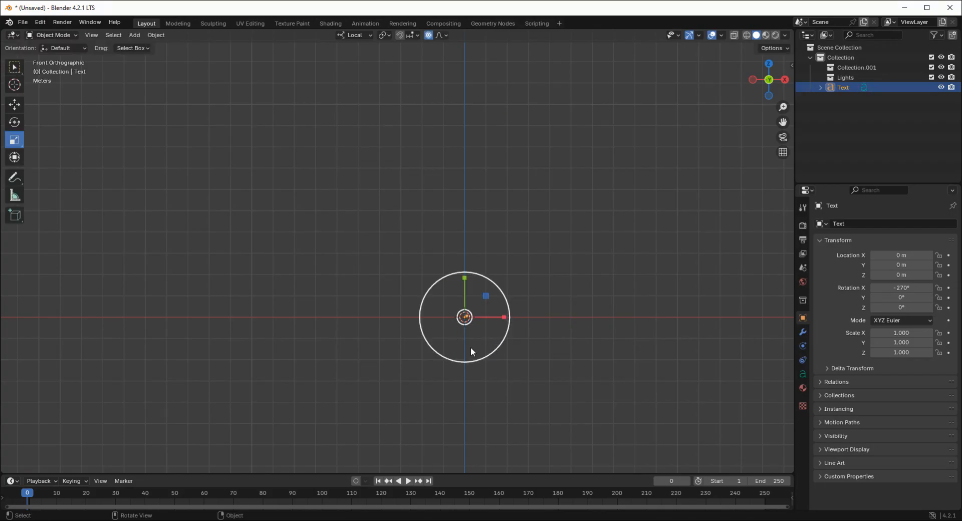
pyautogui.press('g')
pyautogui.click(360, 259)
pyautogui.scroll(5, 409, 281)
pyautogui.scroll(-5, 599, 302)
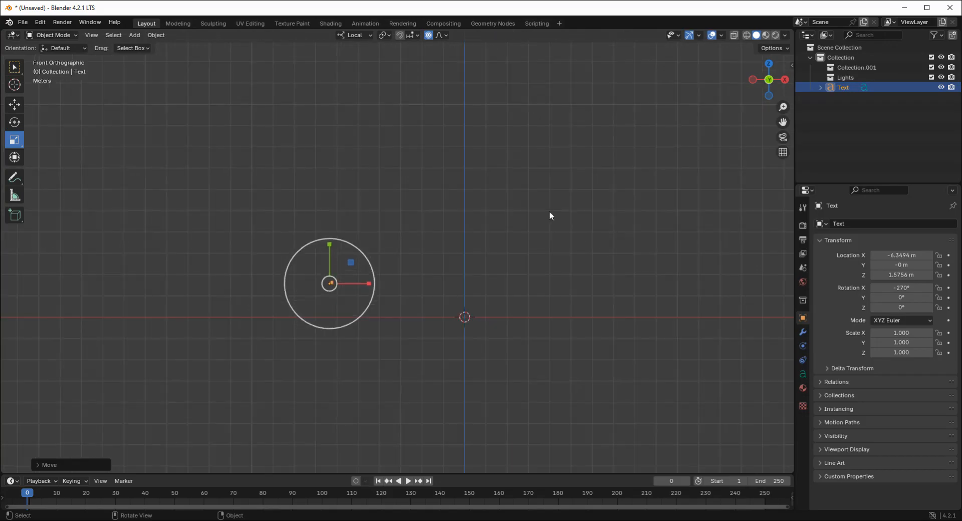
# Add a cube at the origin and stretch it vertically to a Z scale of about 4.3.
pyautogui.click(134, 36)
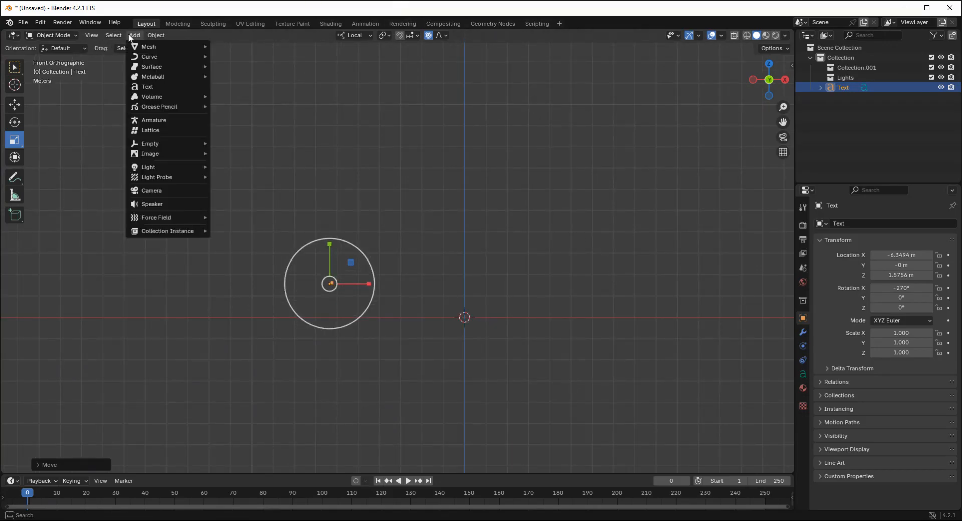
pyautogui.moveTo(170, 46)
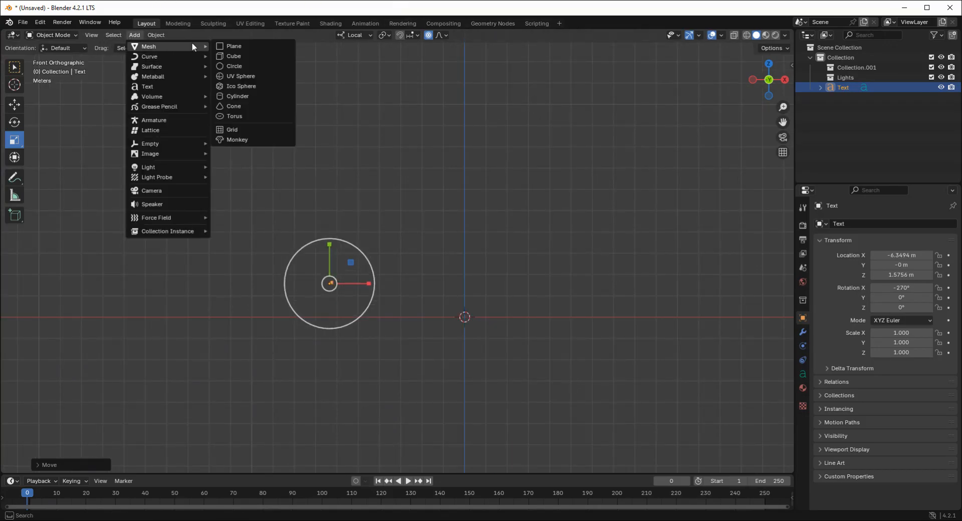
pyautogui.click(238, 56)
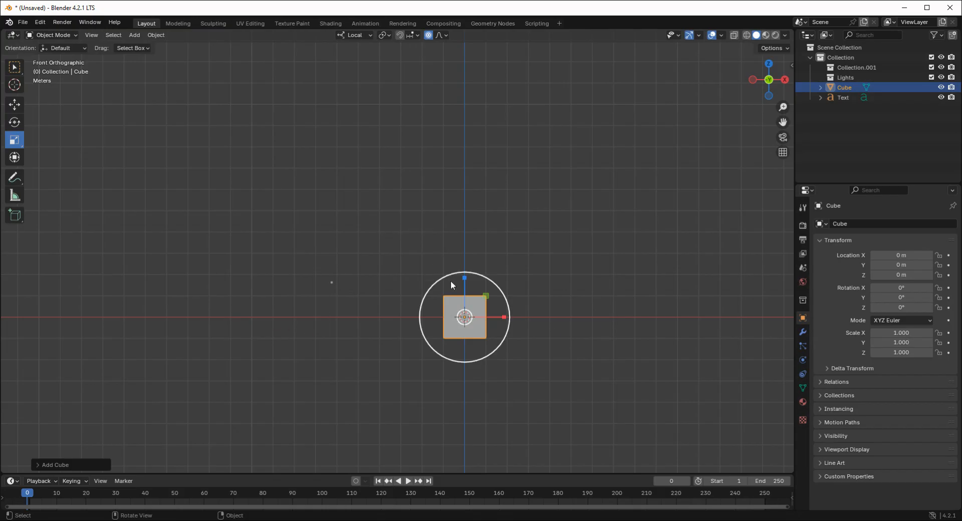
pyautogui.moveTo(461, 281); pyautogui.dragTo(437, 153)
# Duplicate the stretched cube in place and try to move the copy upward with the Move tool.
pyautogui.hotkey('shift', 'd')
pyautogui.press('Escape')
pyautogui.click(48, 110)
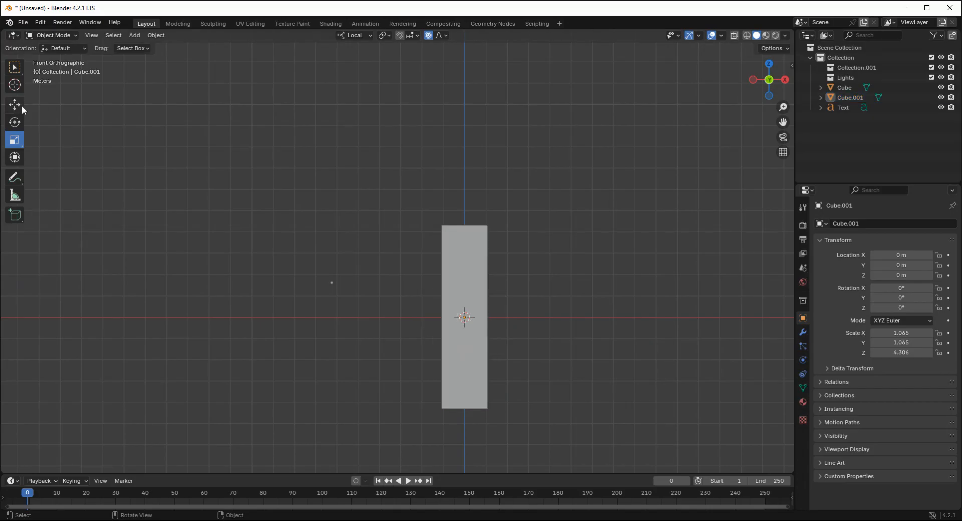
pyautogui.click(19, 106)
pyautogui.click(463, 282)
pyautogui.moveTo(464, 275); pyautogui.dragTo(450, 243)
pyautogui.press('Escape')
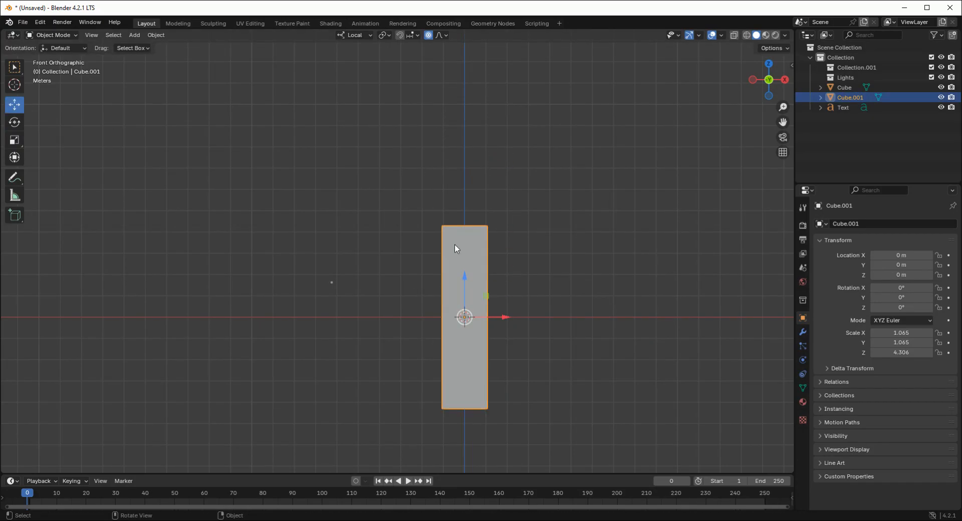
# Duplicate the stretched cube in place once more and select all the overlapping cubes.
pyautogui.hotkey('shift', 'd')
pyautogui.press('Escape')
pyautogui.moveTo(461, 278); pyautogui.dragTo(413, 54)
pyautogui.press('Escape')
pyautogui.moveTo(454, 203); pyautogui.dragTo(456, 250)
pyautogui.moveTo(461, 289); pyautogui.dragTo(456, 131)
pyautogui.press('Escape')
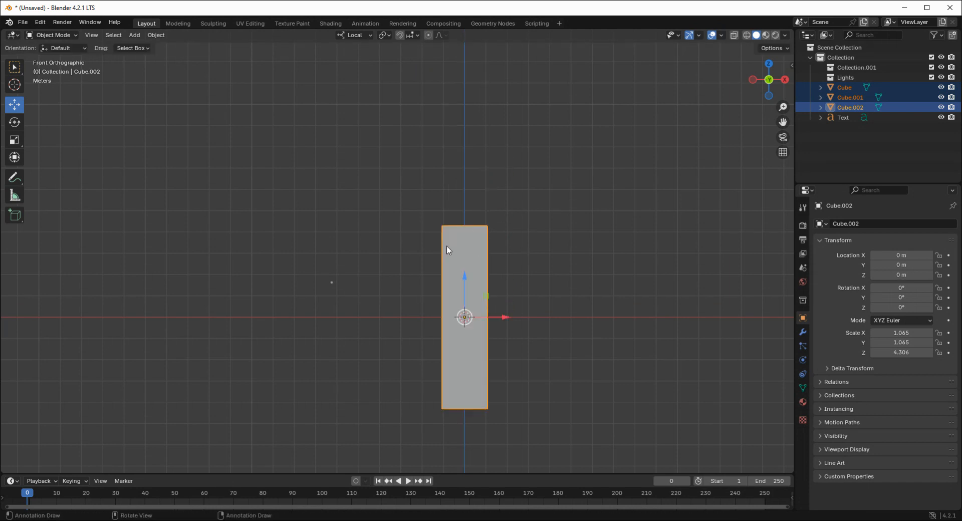
pyautogui.moveTo(453, 275); pyautogui.dragTo(454, 246)
pyautogui.press('Escape')
# Duplicate the selected cubes and place the copies about 8.75 m higher along Z, leaving a small gap above the originals.
pyautogui.hotkey('shift', 'd')
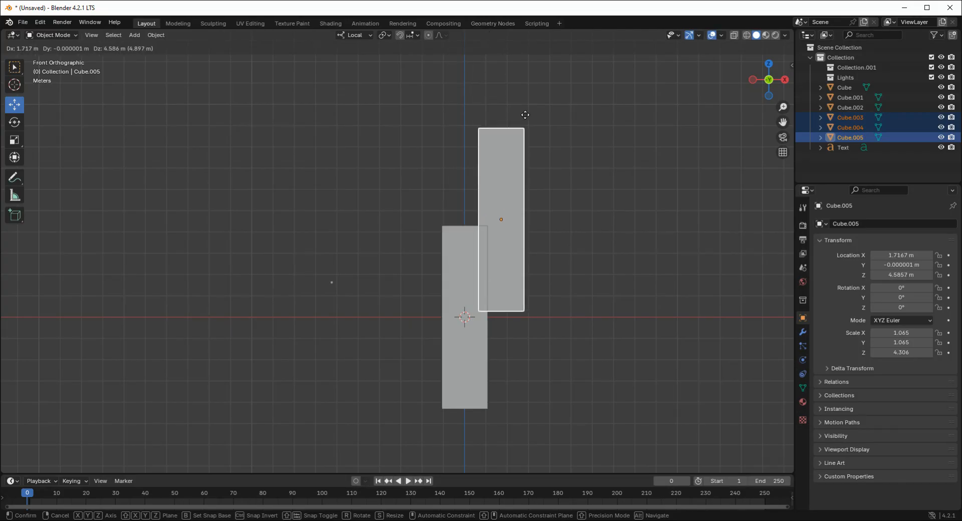
pyautogui.press('z')
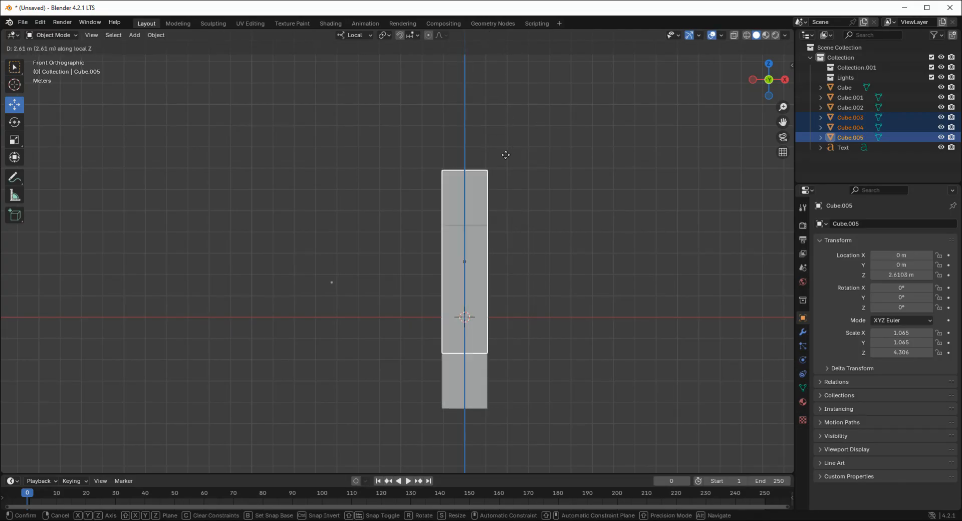
pyautogui.click(481, 466)
pyautogui.scroll(-2, 507, 247)
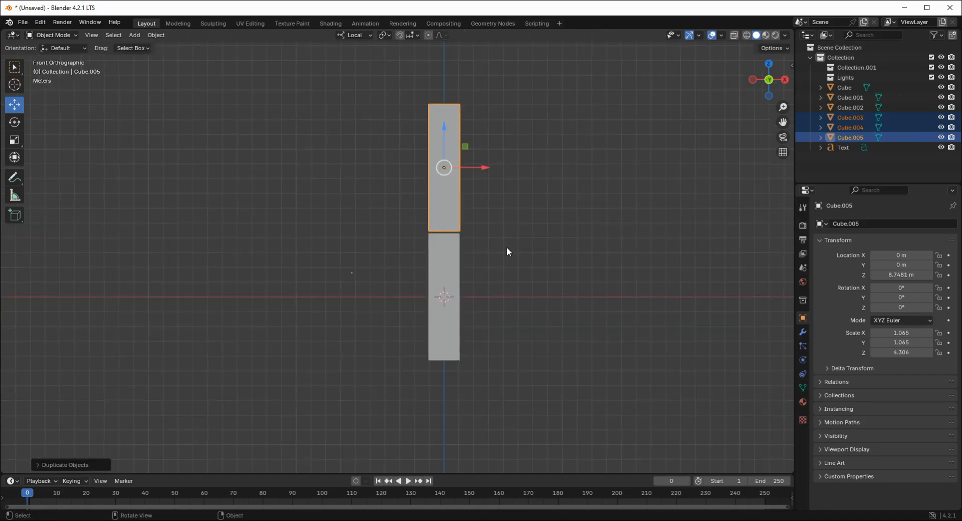
pyautogui.click(527, 224)
# Write "You have to" and "add 2 cubes," as the first two lines of the text object beside the cubes.
pyautogui.scroll(2, 314, 190)
pyautogui.click(332, 281)
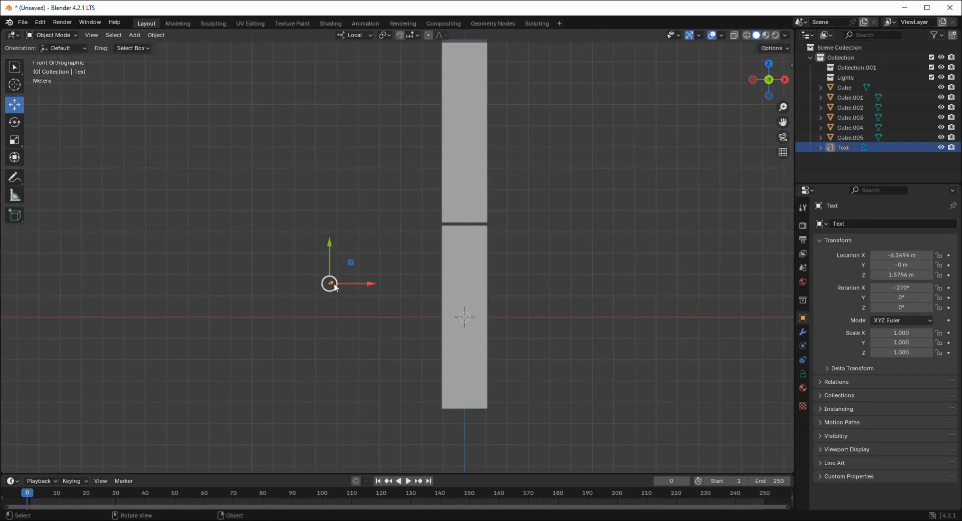
pyautogui.press('Tab')
pyautogui.press('BackSpace')
pyautogui.write('Y')
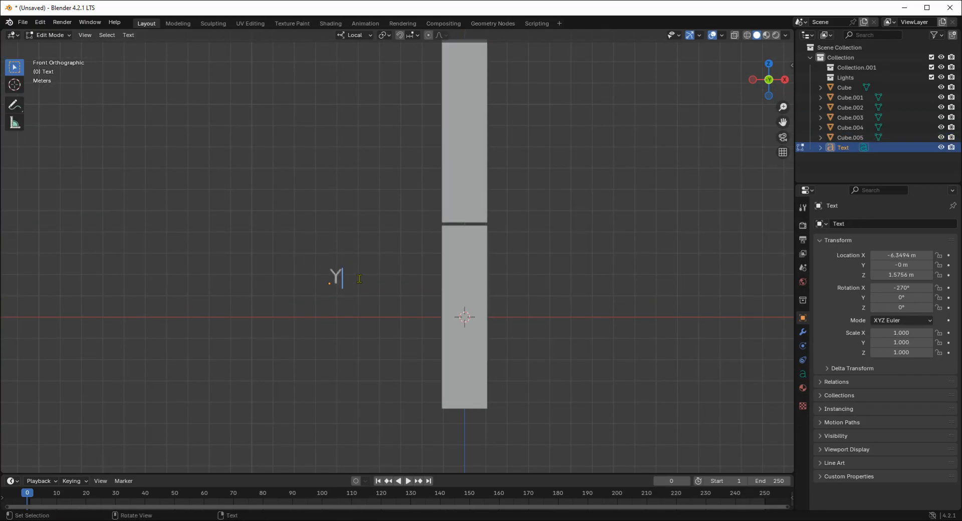
pyautogui.write('ou have top')
pyautogui.press('BackSpace')
pyautogui.press('Return')
pyautogui.write('add 2 cubes,')
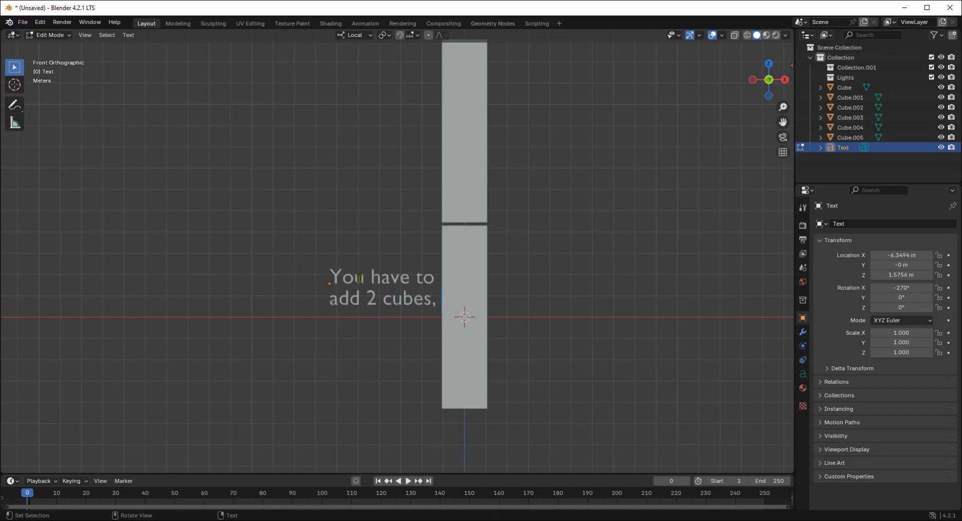
# Continue the text with the lines "make them", "larger on the" and "Z axis,".
pyautogui.press('Return')
pyautogui.write('make them')
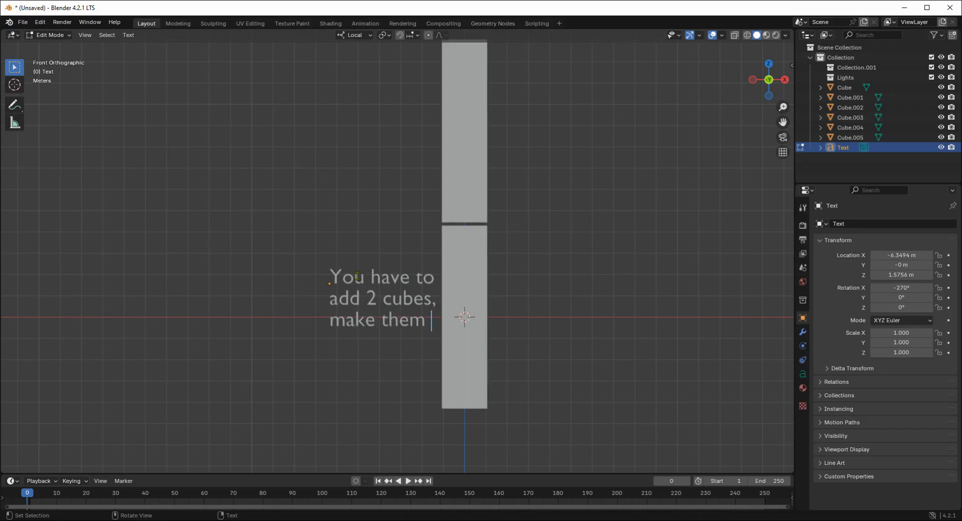
pyautogui.press('Return')
pyautogui.write('larger on the ')
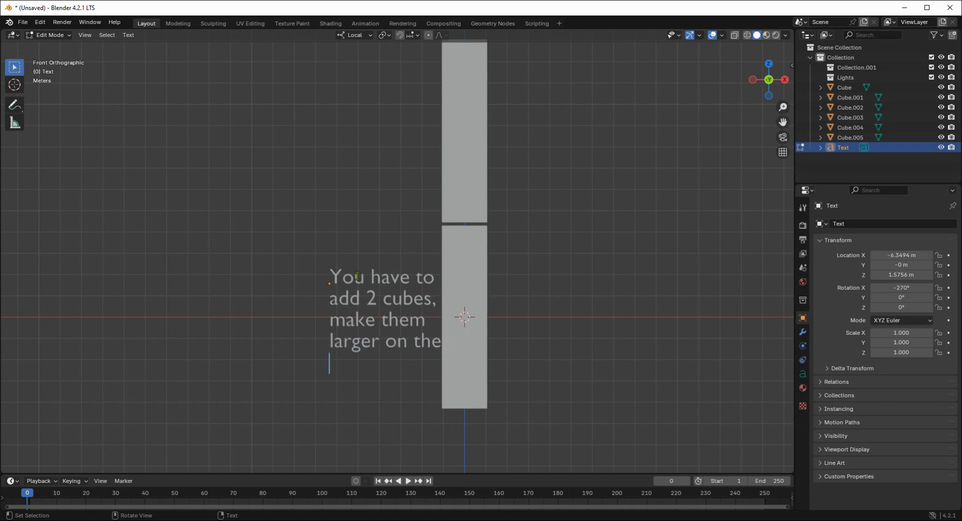
pyautogui.write('Z axis, ')
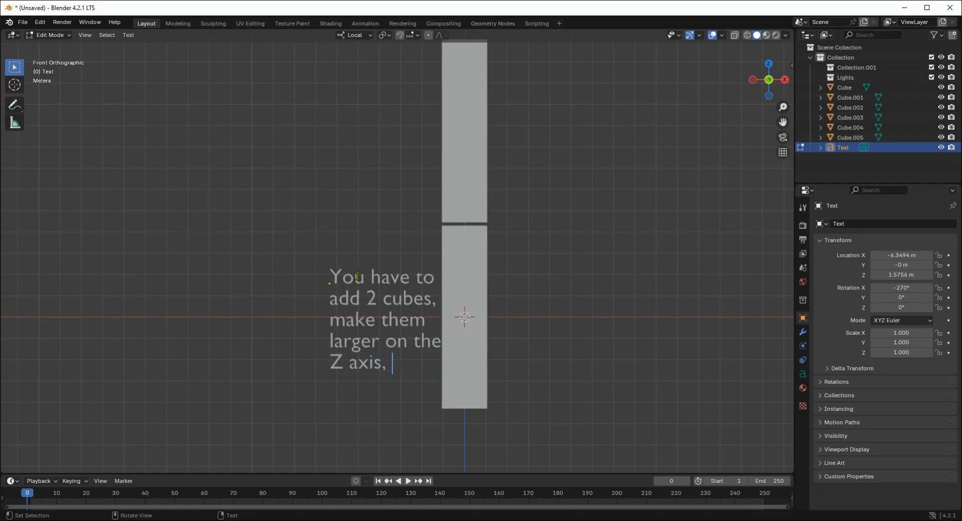
# Complete the "Z axis," line with "and" and start a new line reading "leave a".
pyautogui.write('and')
pyautogui.press('BackSpace')
pyautogui.write('lea')
pyautogui.press('BackSpace')
pyautogui.press('BackSpace')
pyautogui.press('BackSpace')
pyautogui.write('d')
pyautogui.press('Return')
pyautogui.write('leave a')
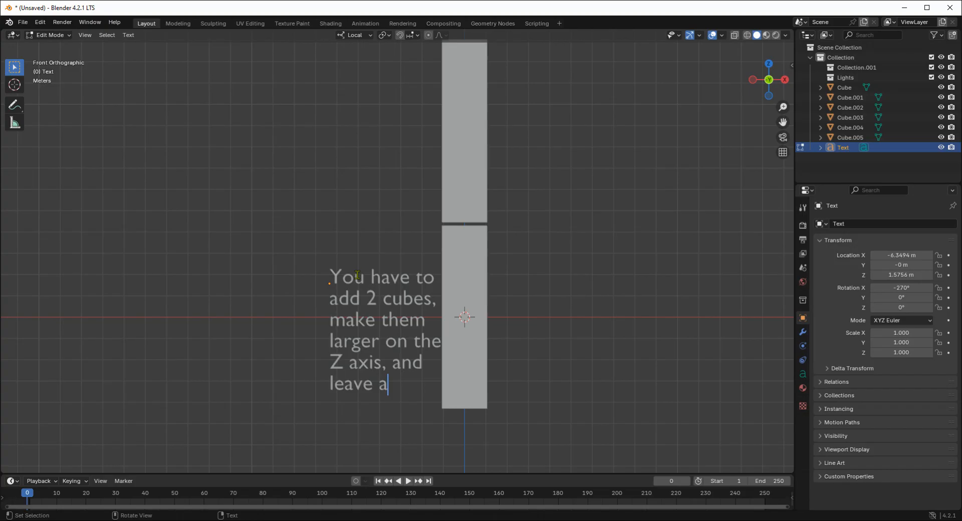
# Complete the line with "5", add the line "pixel or so" and start another with "gap (it".
pyautogui.write(' 5 ')
pyautogui.write('pix')
pyautogui.write('el or so')
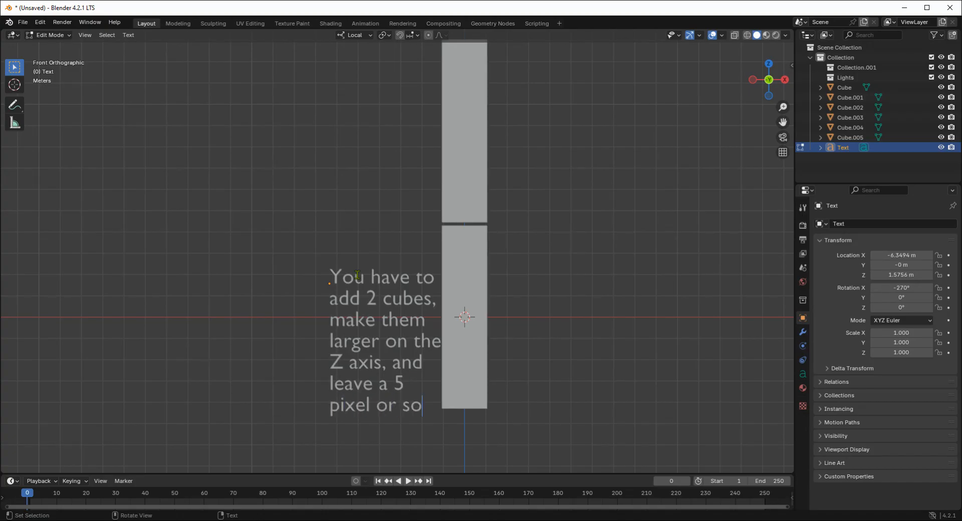
pyautogui.press('Return')
pyautogui.write('gap (ir')
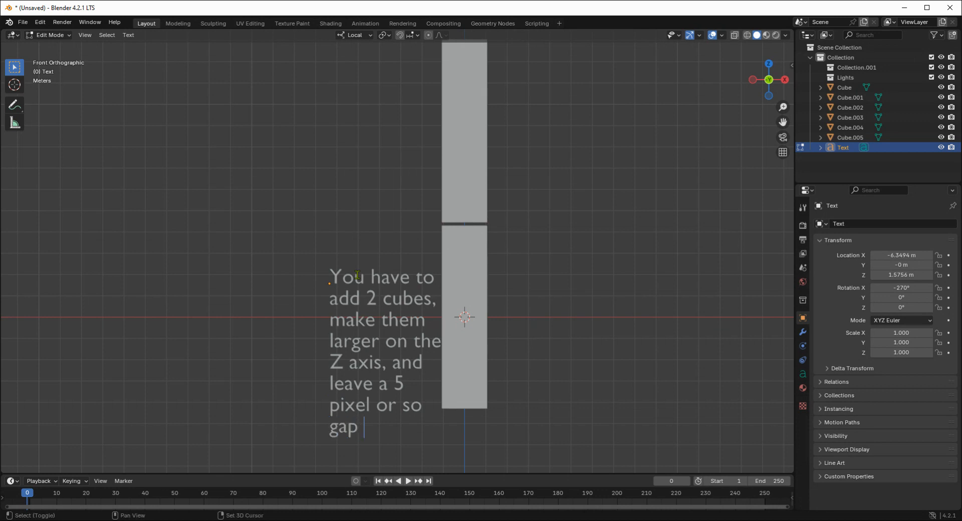
pyautogui.press('BackSpace')
pyautogui.write('t')
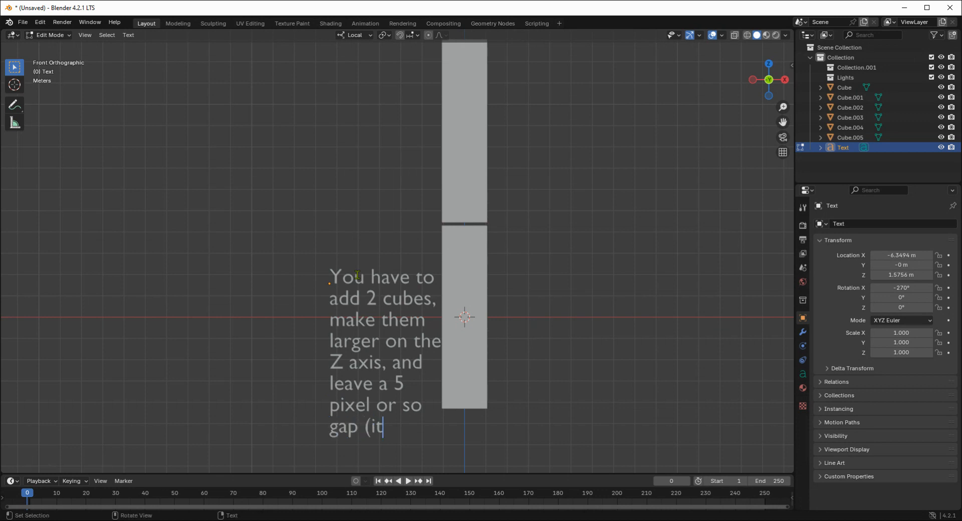
# Continue the "gap (it" line with "depends on your monitor,".
pyautogui.write(' depends on yout')
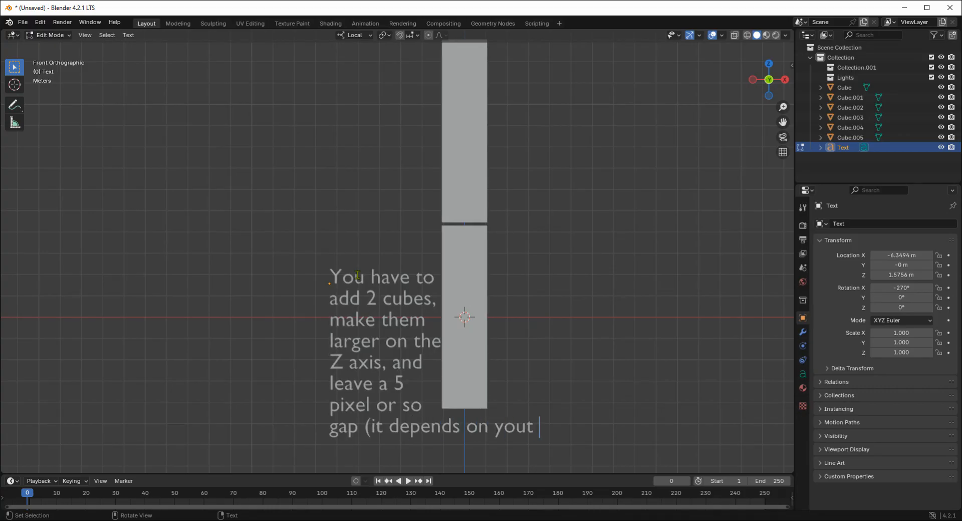
pyautogui.press('BackSpace')
pyautogui.press('BackSpace')
pyautogui.write('rou')
pyautogui.press('BackSpace')
pyautogui.press('BackSpace')
pyautogui.press('BackSpace')
pyautogui.write('ur monitor,')
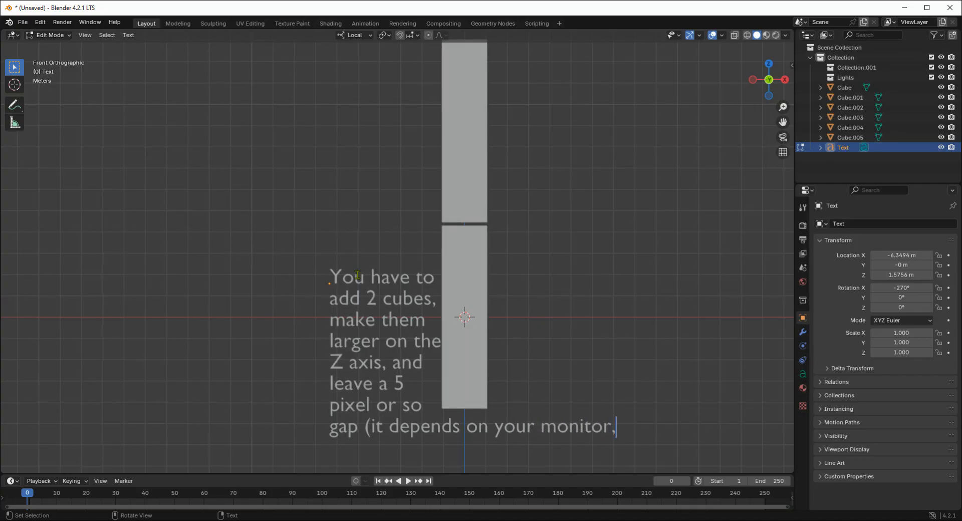
# Extend the line with "and also, jeez, I" and start a new line reading "cant spell ;".
pyautogui.write(' and also')
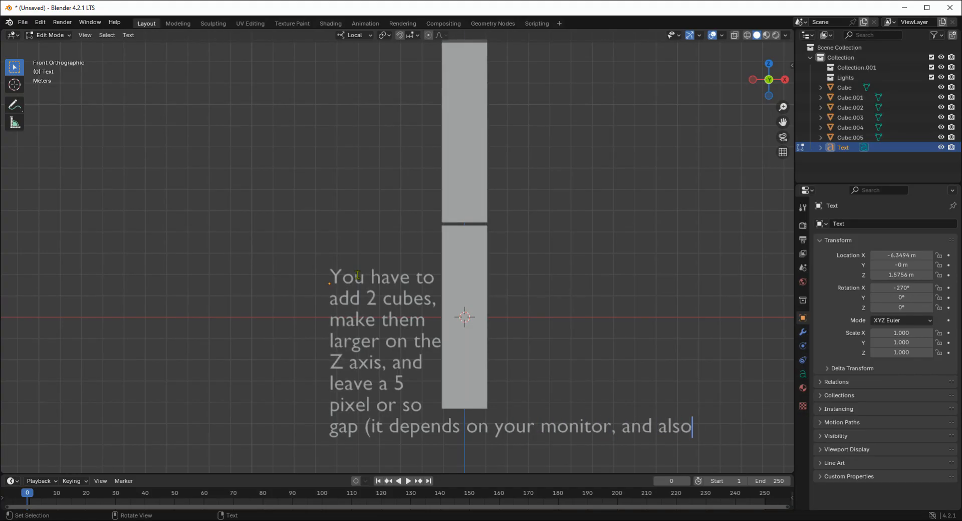
pyautogui.write(', jeez, i ca')
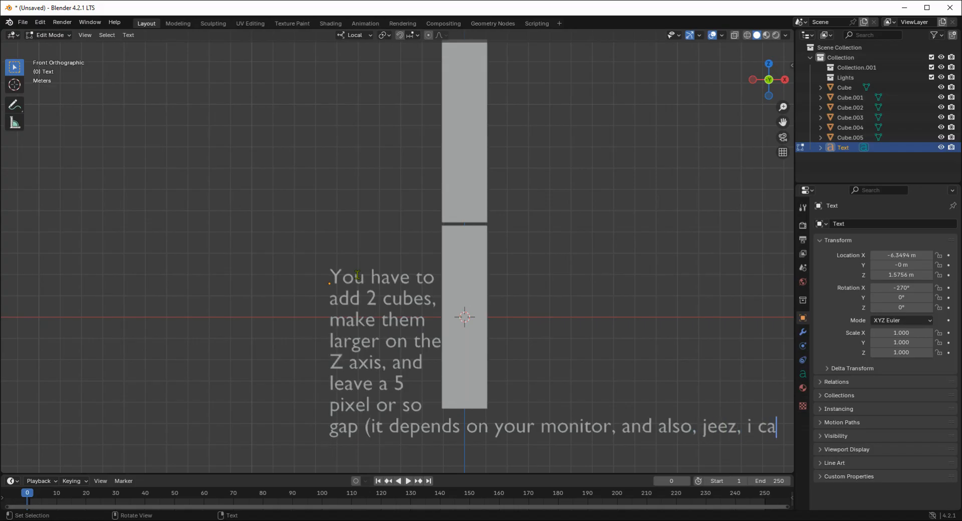
pyautogui.press('BackSpace')
pyautogui.press('BackSpace')
pyautogui.press('BackSpace')
pyautogui.write('I')
pyautogui.press('Return')
pyautogui.write('cant spell ;')
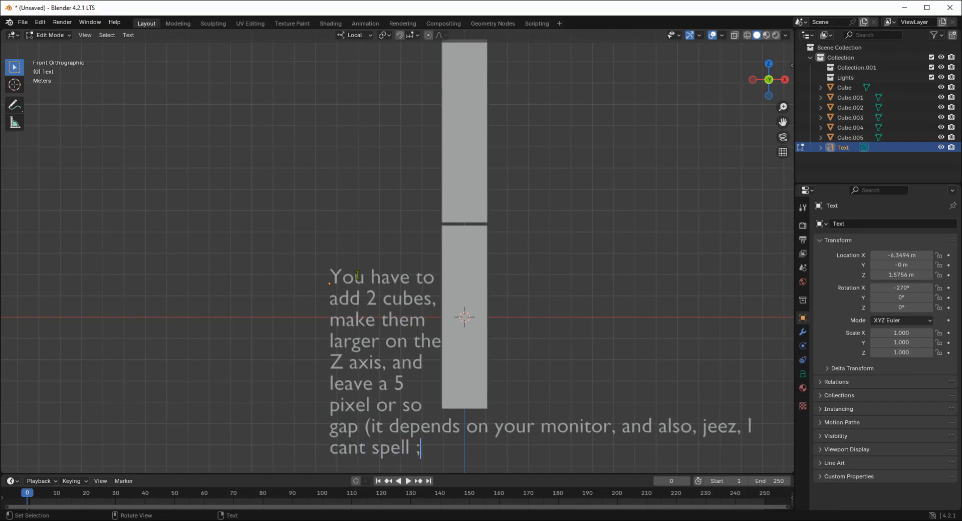
# Complete the emoticon and parenthesis as ";-;)" and continue the line with "between the 2".
pyautogui.write('-;_')
pyautogui.press('BackSpace')
pyautogui.write('(')
pyautogui.press('BackSpace')
pyautogui.write(')')
pyautogui.press('BackSpace')
pyautogui.write('b')
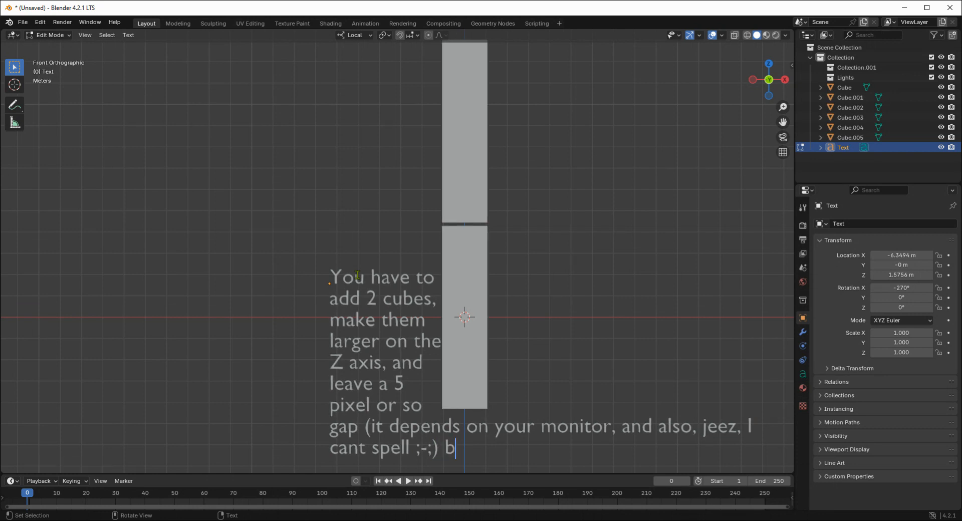
pyautogui.write('etween the 2')
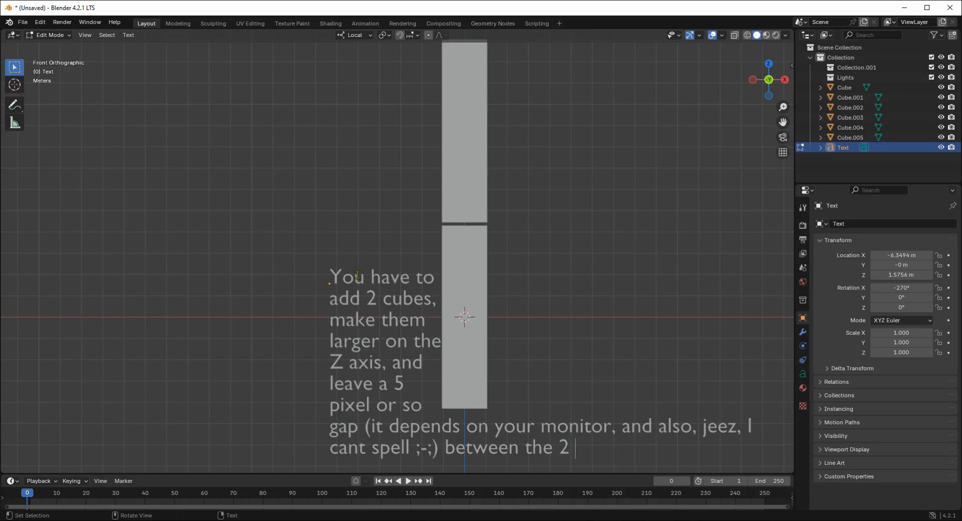
# Continue the line after "between the 2" with "large-length-on-the-".
pyautogui.write('large-length')
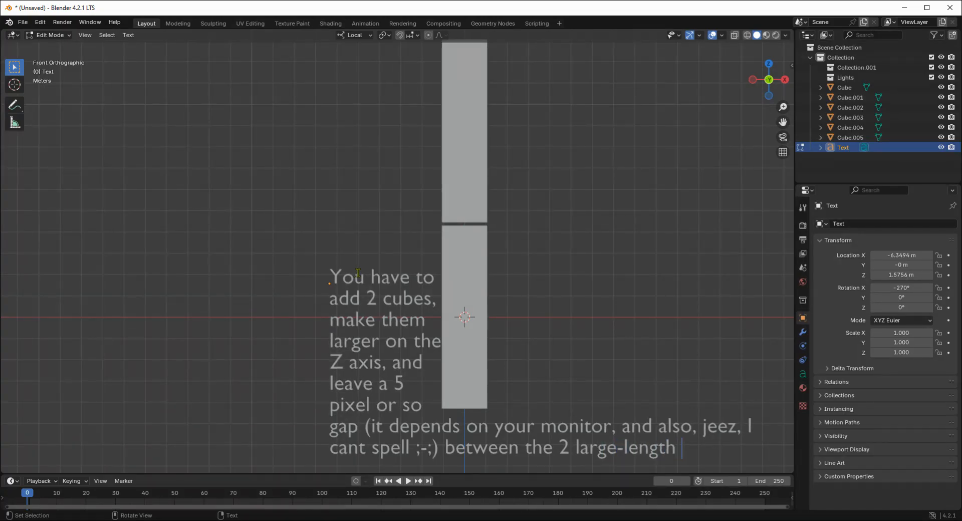
pyautogui.write(' Z')
pyautogui.press('BackSpace')
pyautogui.press('BackSpace')
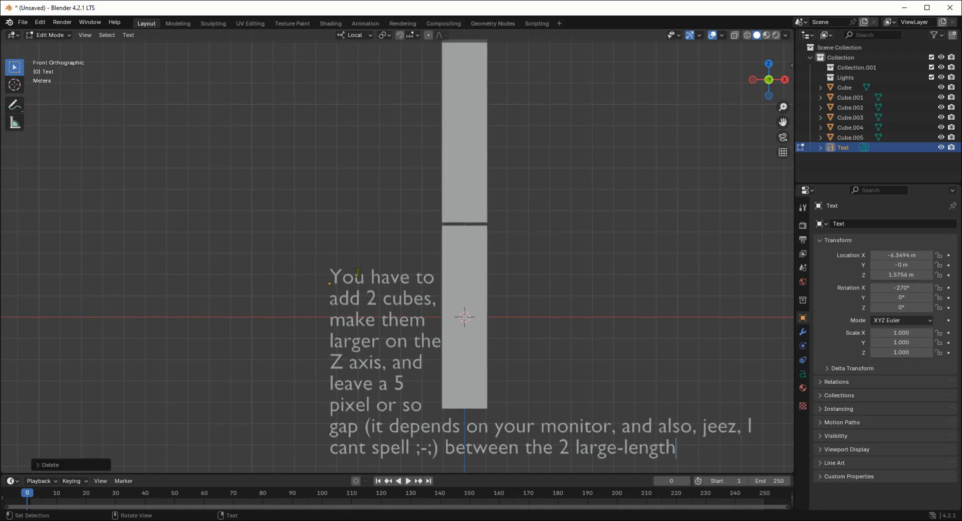
pyautogui.write('-mo')
pyautogui.press('BackSpace')
pyautogui.press('BackSpace')
pyautogui.write('on-ty')
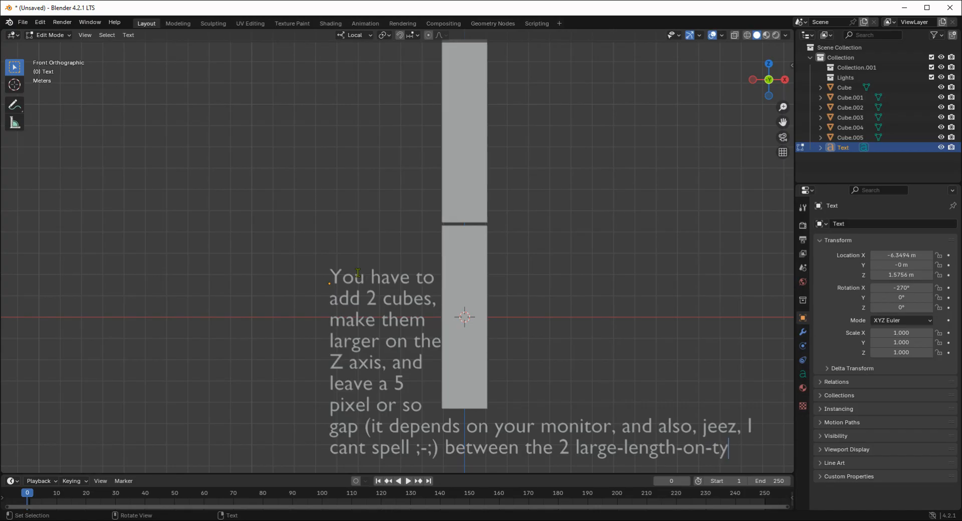
pyautogui.press('BackSpace')
pyautogui.write('he-')
# Finish the message with "Z-axis cubes" on the last line and leave text editing.
pyautogui.write('Z')
pyautogui.write('-')
pyautogui.write('axis')
pyautogui.write('-c')
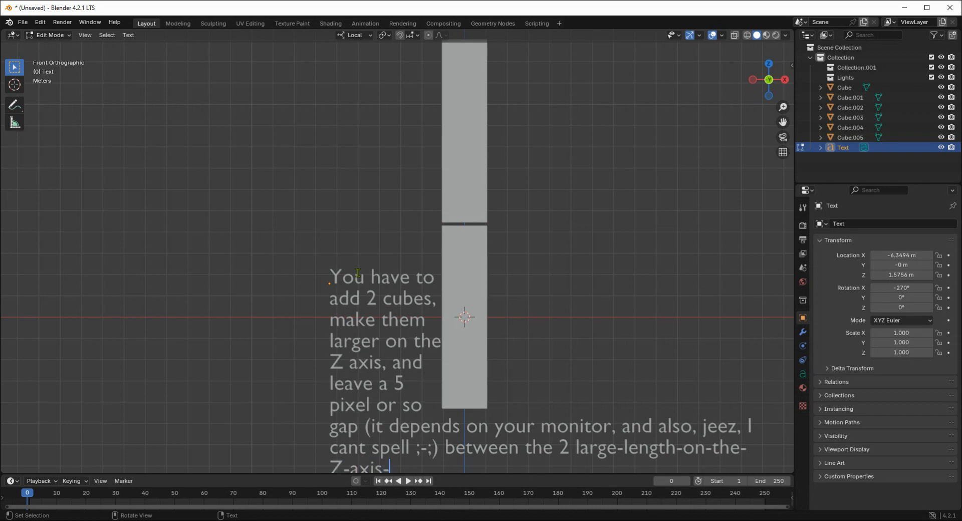
pyautogui.press('BackSpace')
pyautogui.press('BackSpace')
pyautogui.write('cu')
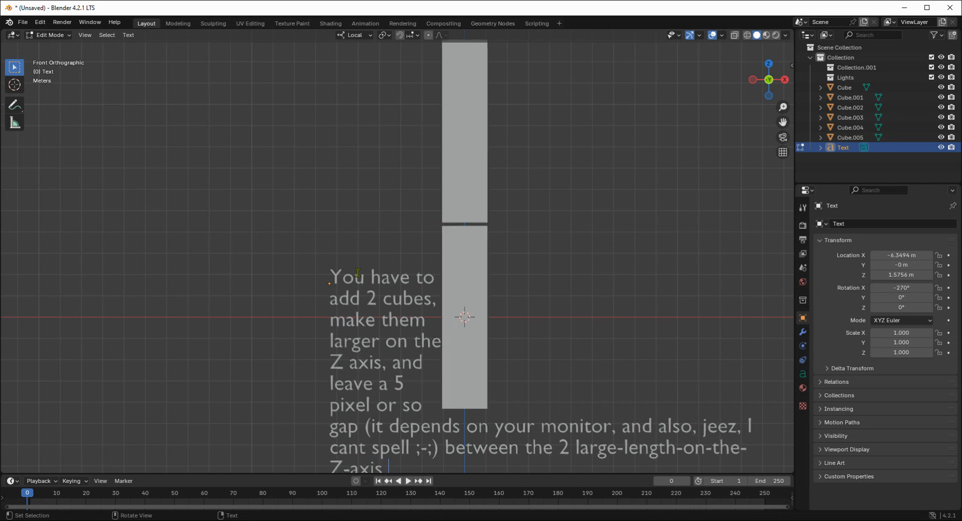
pyautogui.write('bes')
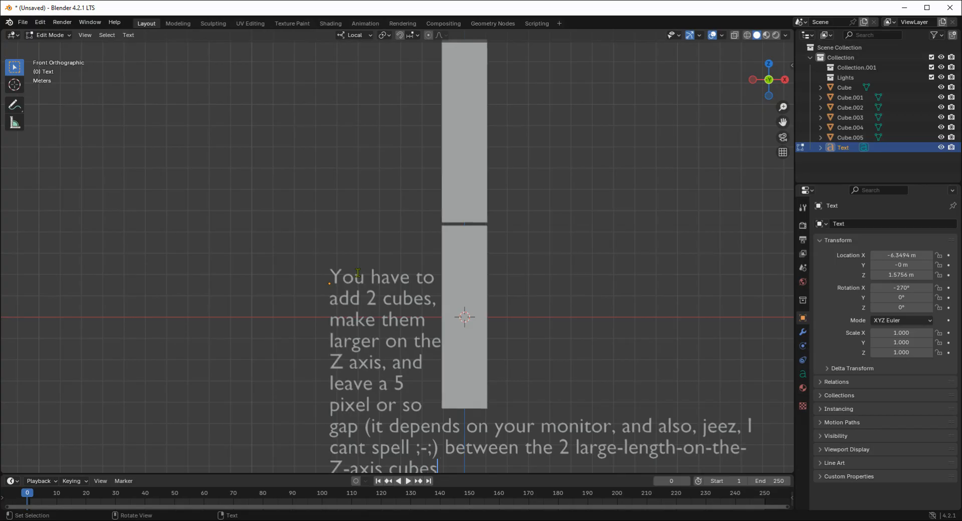
pyautogui.scroll(-2, 575, 351)
pyautogui.scroll(2, 574, 351)
pyautogui.scroll(-1, 575, 351)
pyautogui.press('Tab')
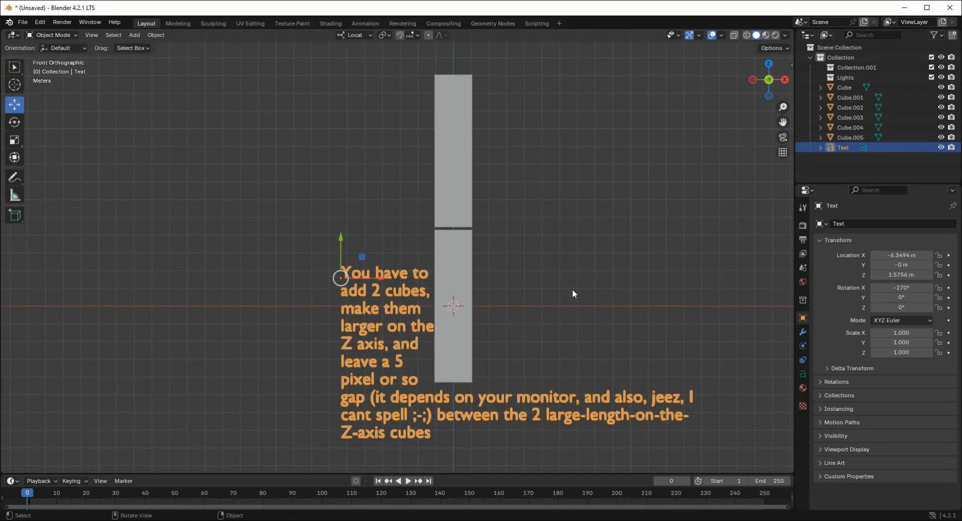
# Replace the whole message in the text object with "Then you" and a second line reading "add an".
pyautogui.click(575, 354)
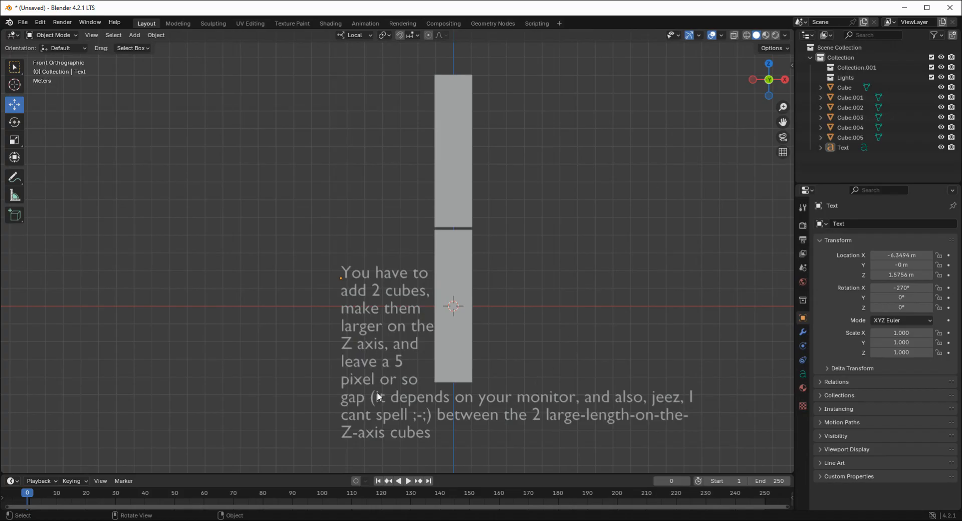
pyautogui.click(409, 393)
pyautogui.press('Tab')
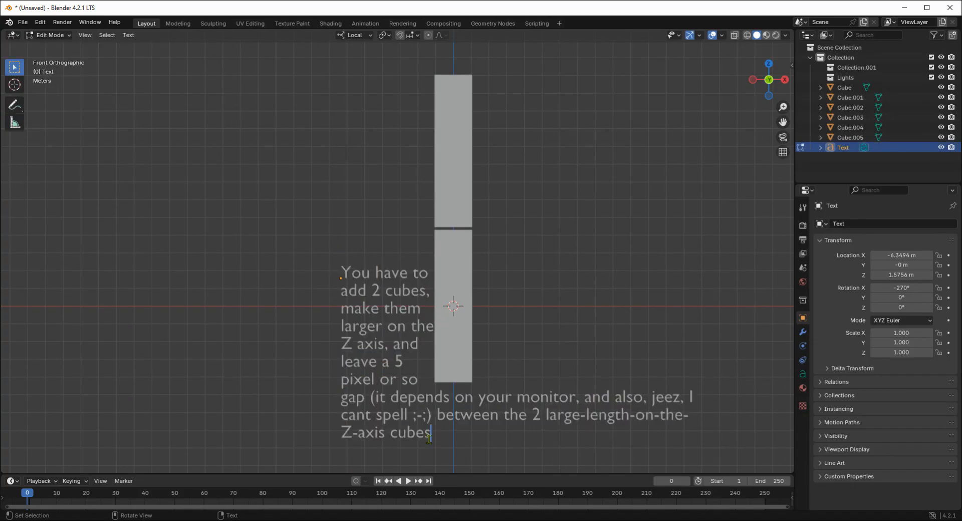
pyautogui.hotkey('ctrl', 'a')
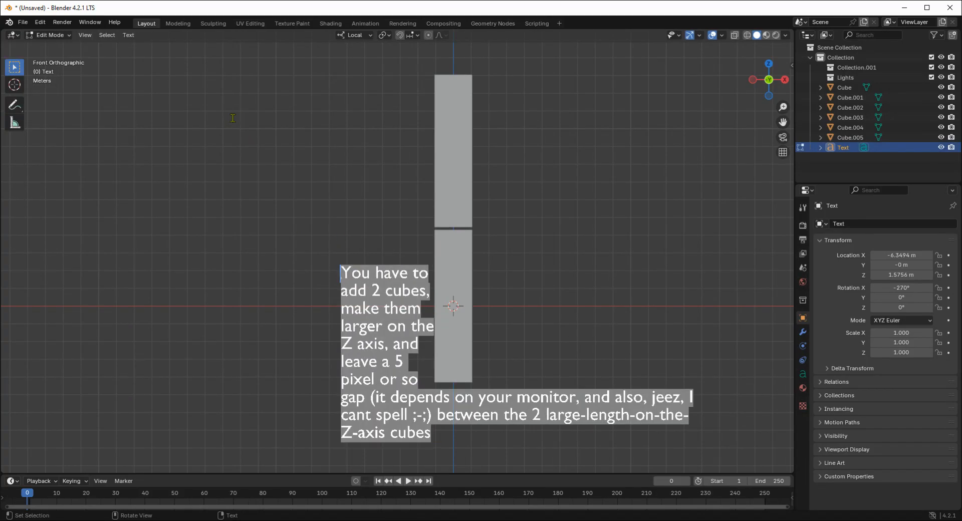
pyautogui.press('BackSpace')
pyautogui.write('Then you ad')
pyautogui.press('BackSpace')
pyautogui.press('BackSpace')
pyautogui.press('BackSpace')
pyautogui.press('Return')
pyautogui.write('add an')
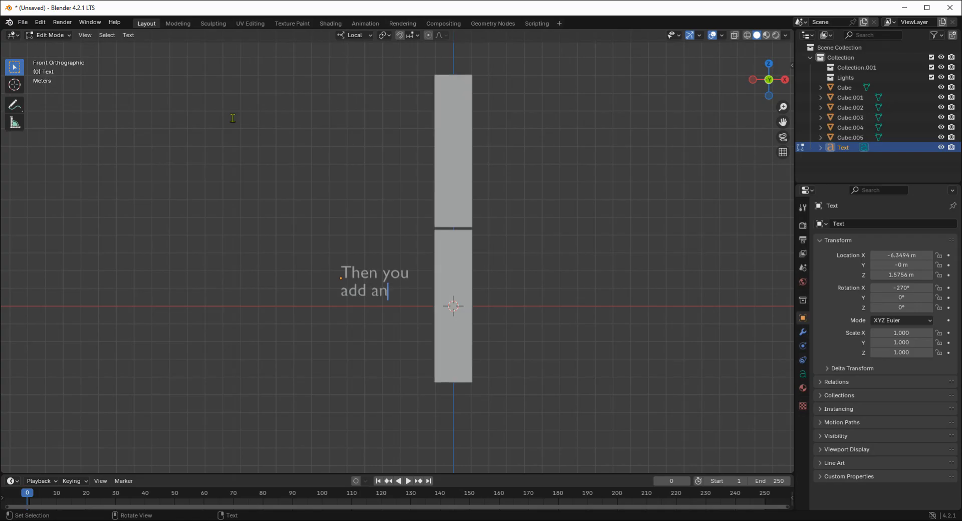
# Add "ARMATURE." in capitals as the third line of the text.
pyautogui.write(' AR')
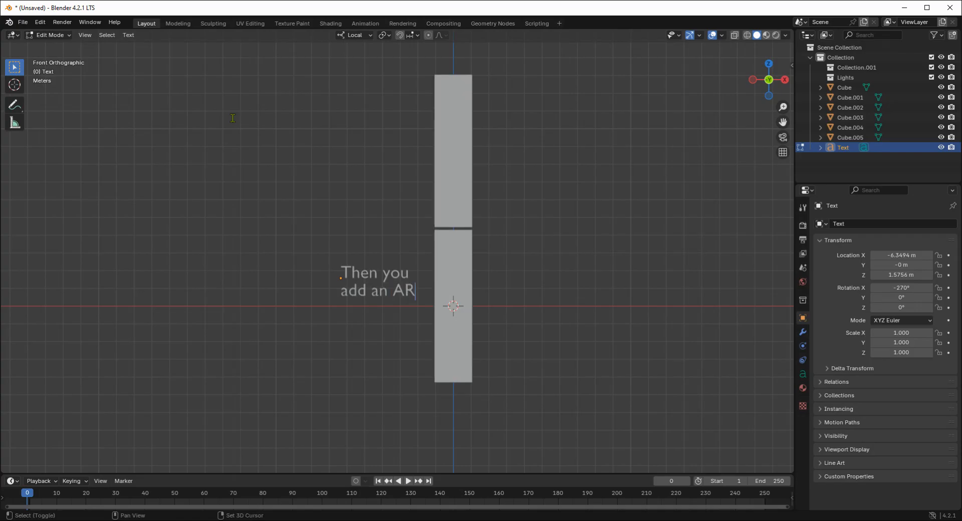
pyautogui.press('BackSpace')
pyautogui.press('BackSpace')
pyautogui.press('Return')
pyautogui.write('ARMATUR')
pyautogui.press('BackSpace')
pyautogui.write('TURE')
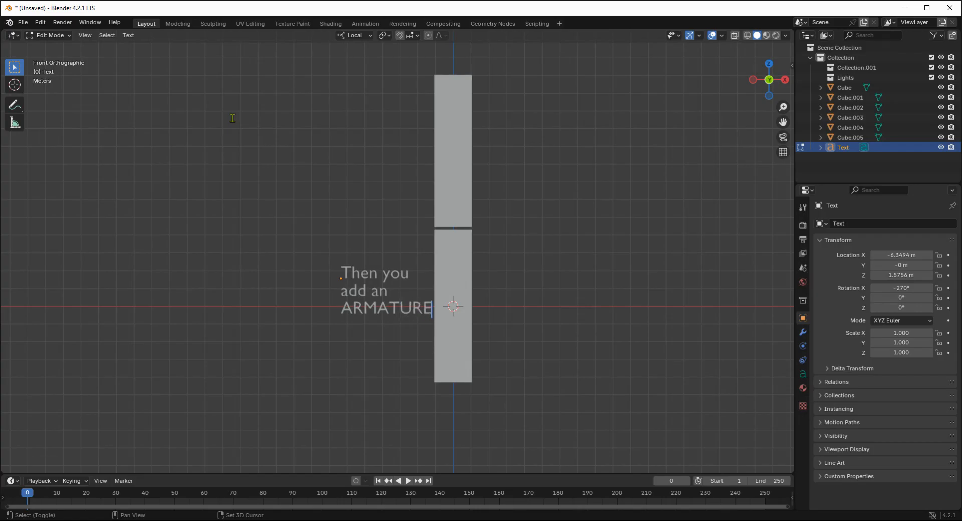
pyautogui.write('.')
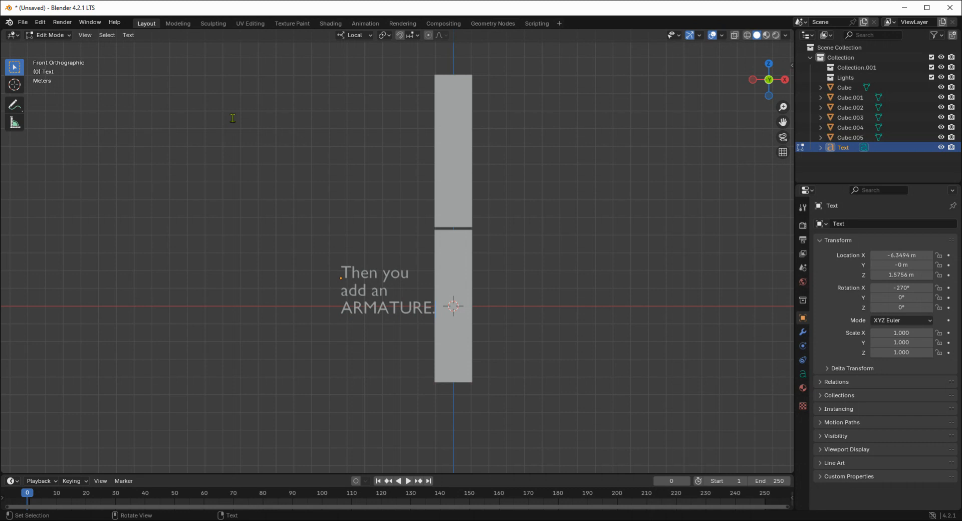
# Add a line reading "Place the" and start the following line with "bone".
pyautogui.press('Return')
pyautogui.write('Place the bon')
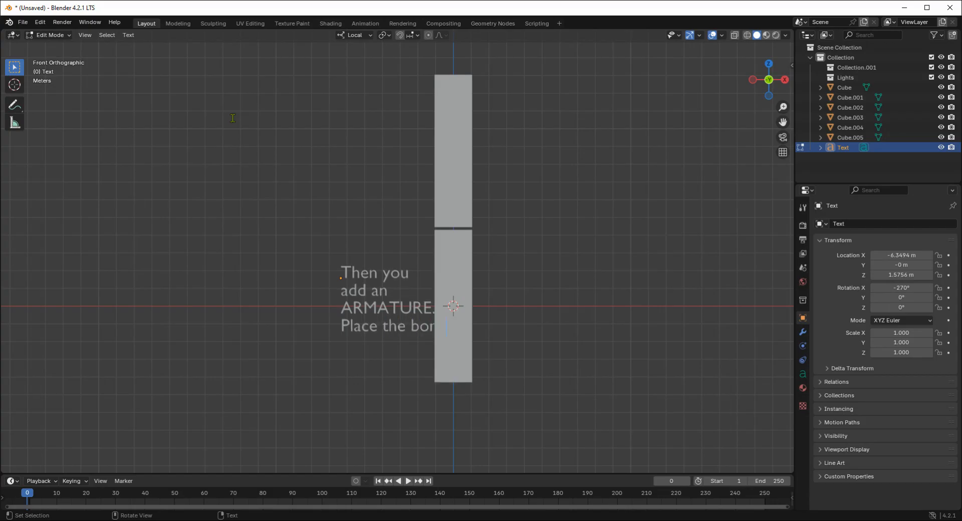
pyautogui.press('BackSpace')
pyautogui.press('BackSpace')
pyautogui.press('BackSpace')
pyautogui.press('Return')
pyautogui.write('bone somew')
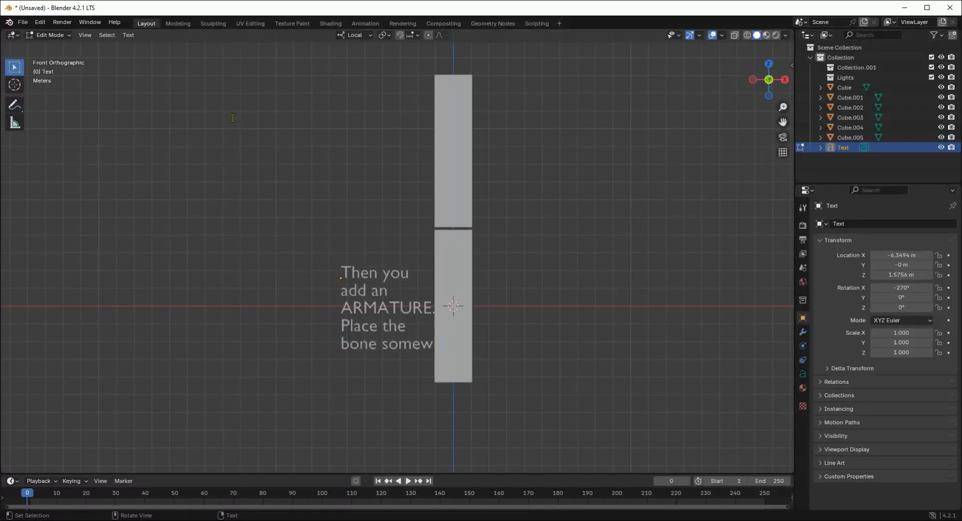
# Leave "bone" alone on its line and put "somewhere" on the line below it.
pyautogui.press('BackSpace')
pyautogui.press('BackSpace')
pyautogui.press('BackSpace')
pyautogui.press('BackSpace')
pyautogui.press('Return')
pyautogui.press('BackSpace')
pyautogui.press('BackSpace')
pyautogui.write('s')
pyautogui.press('BackSpace')
pyautogui.press('BackSpace')
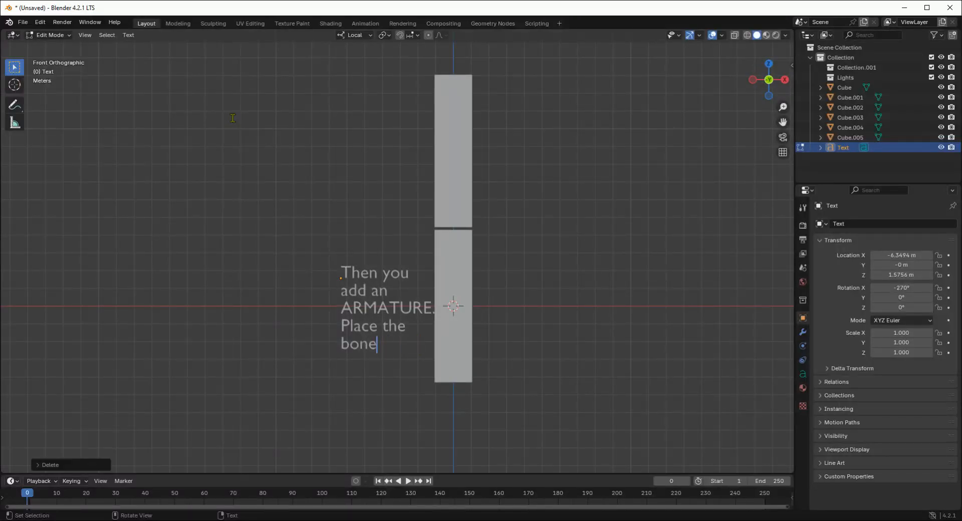
pyautogui.press('Return')
pyautogui.write('somewhere')
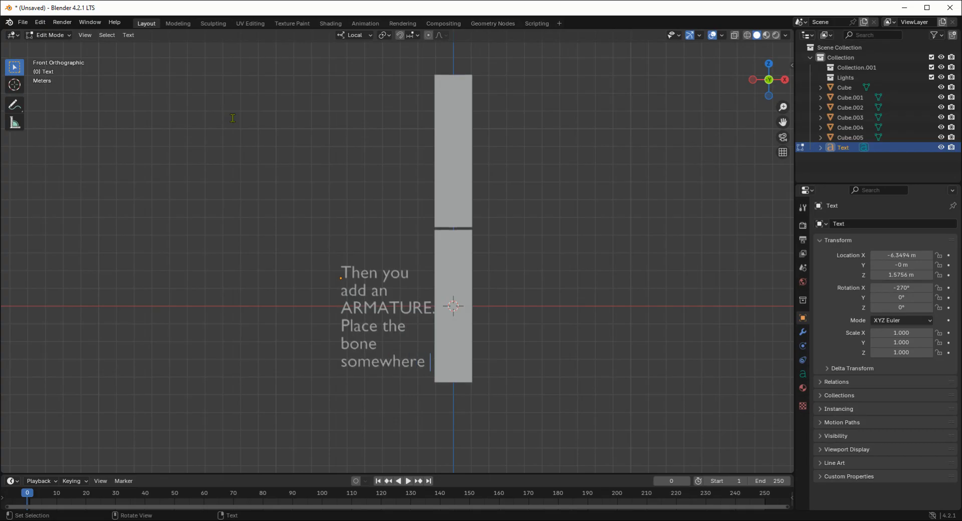
# Add the line "where the" followed by a line reading "pelvis would be.".
pyautogui.press('Return')
pyautogui.write('where the pe')
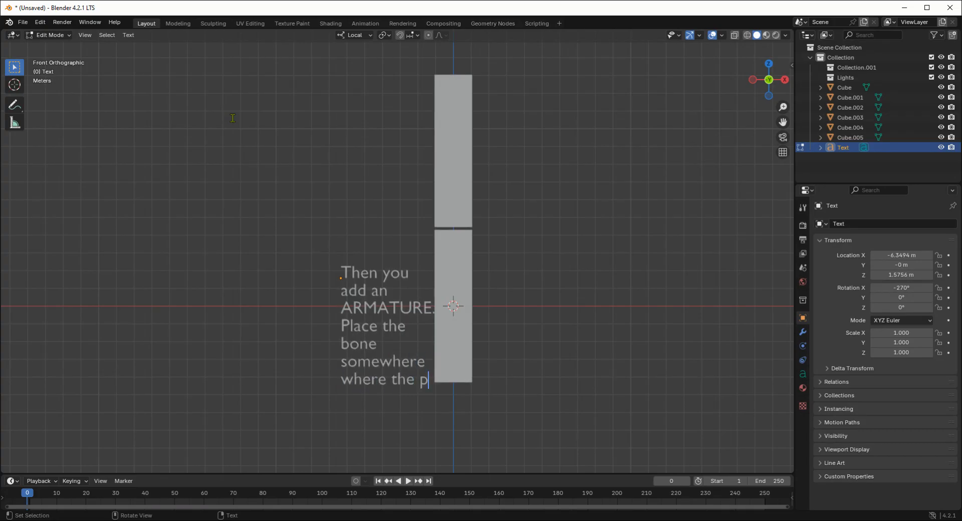
pyautogui.press('BackSpace')
pyautogui.press('BackSpace')
pyautogui.press('BackSpace')
pyautogui.press('Return')
pyautogui.write('pelvis')
pyautogui.press('BackSpace')
pyautogui.write('c')
pyautogui.press('BackSpace')
pyautogui.write('s would be.')
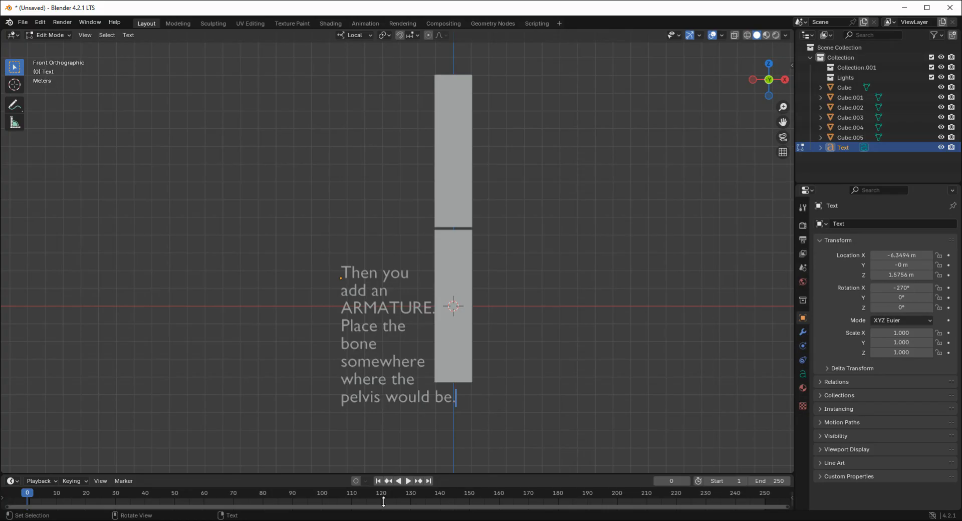
# Continue the last line after "pelvis would be." with "Something like this:".
pyautogui.write('Some thi')
pyautogui.press('BackSpace')
pyautogui.press('BackSpace')
pyautogui.press('BackSpace')
pyautogui.press('BackSpace')
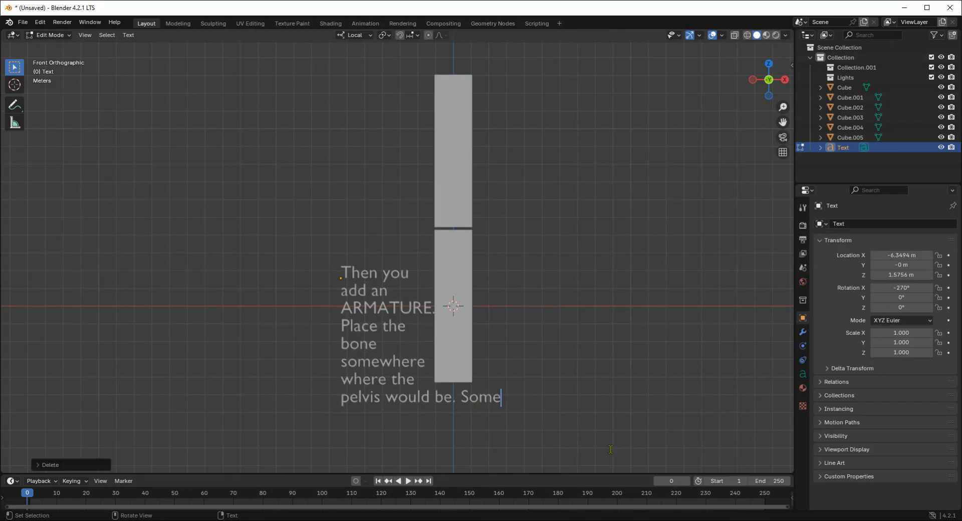
pyautogui.write('thing ')
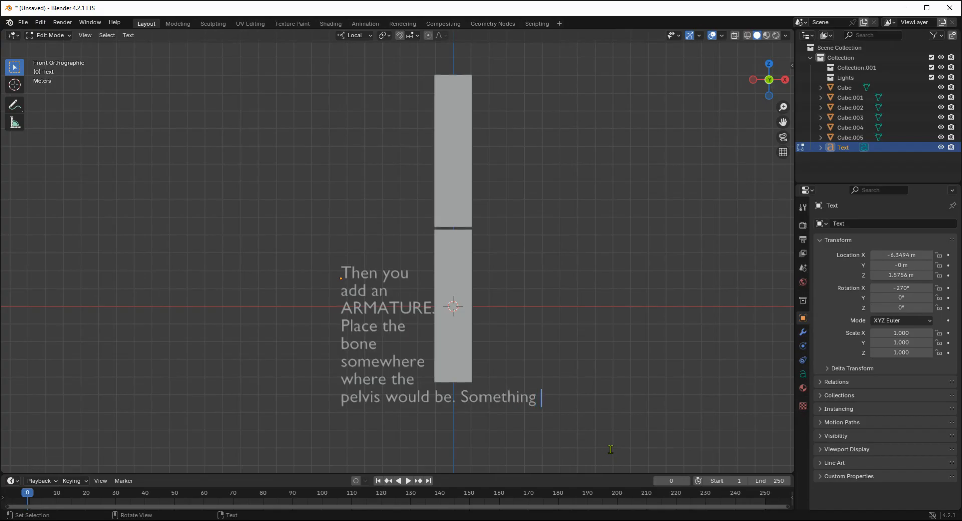
pyautogui.write('like this: a')
pyautogui.press('BackSpace')
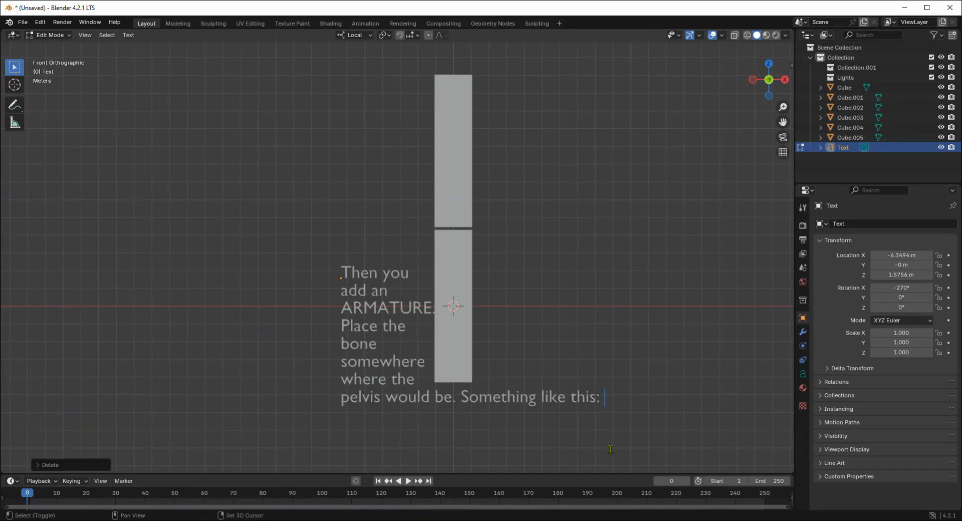
# Extend the line with "{also, make sure you go" and start a new line reading "to the bone's".
pyautogui.write('{also, make sure you go s')
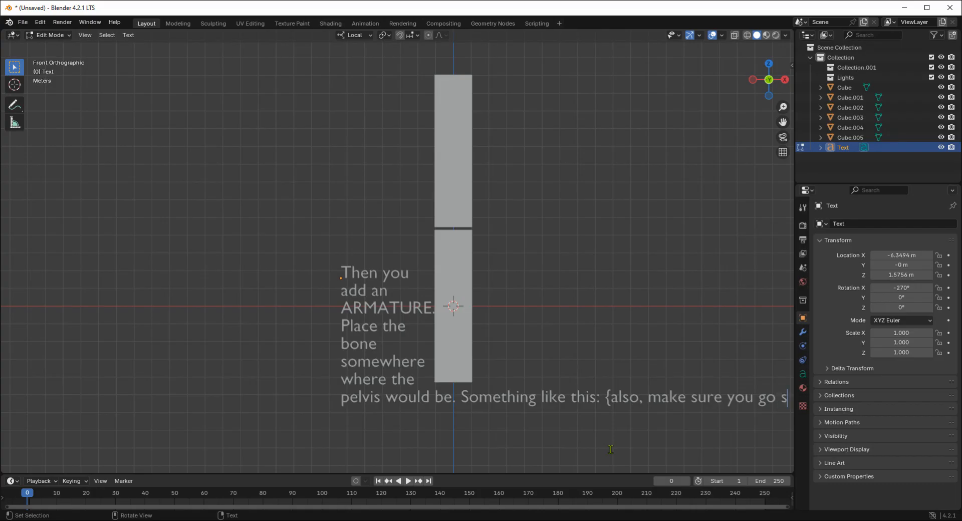
pyautogui.press('BackSpace')
pyautogui.write('to')
pyautogui.press('BackSpace')
pyautogui.press('BackSpace')
pyautogui.press('Return')
pyautogui.write('to the bones')
pyautogui.press('BackSpace')
pyautogui.write("'s")
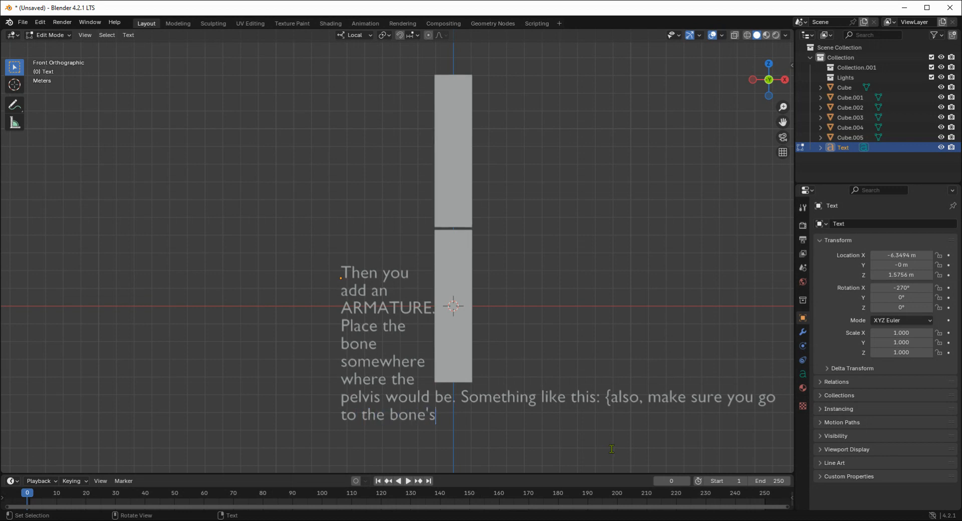
# Continue the line after "to the bone's" with "viewport,".
pyautogui.write(' vetw')
pyautogui.press('BackSpace')
pyautogui.press('BackSpace')
pyautogui.press('BackSpace')
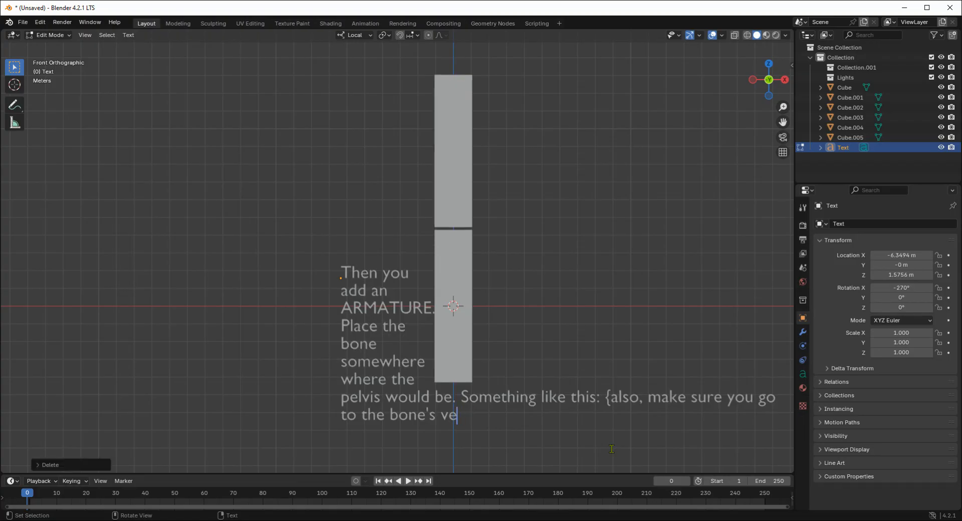
pyautogui.write('iewp')
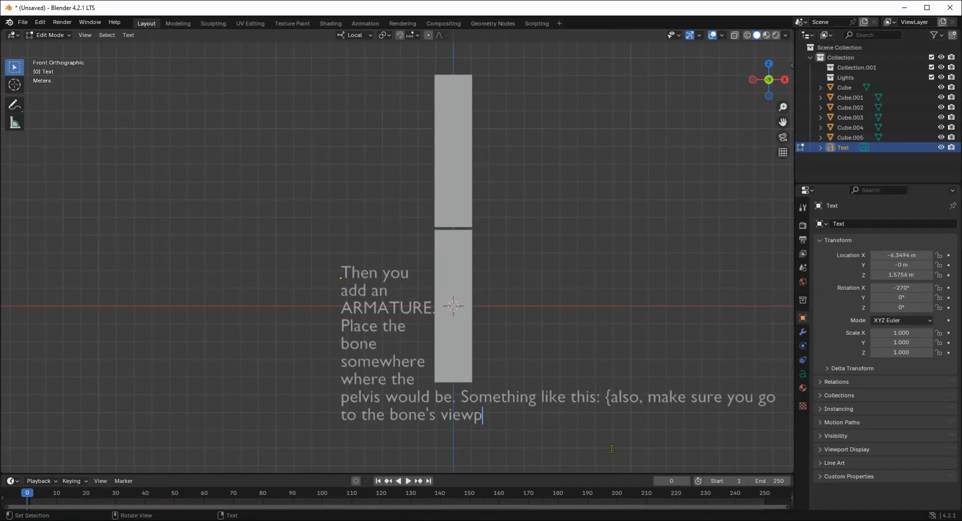
pyautogui.write('ort, ')
# Continue the line after "viewport," with "change the bone shape to "Stick", and".
pyautogui.write('add')
pyautogui.press('BackSpace')
pyautogui.press('BackSpace')
pyautogui.press('BackSpace')
pyautogui.write('nge the')
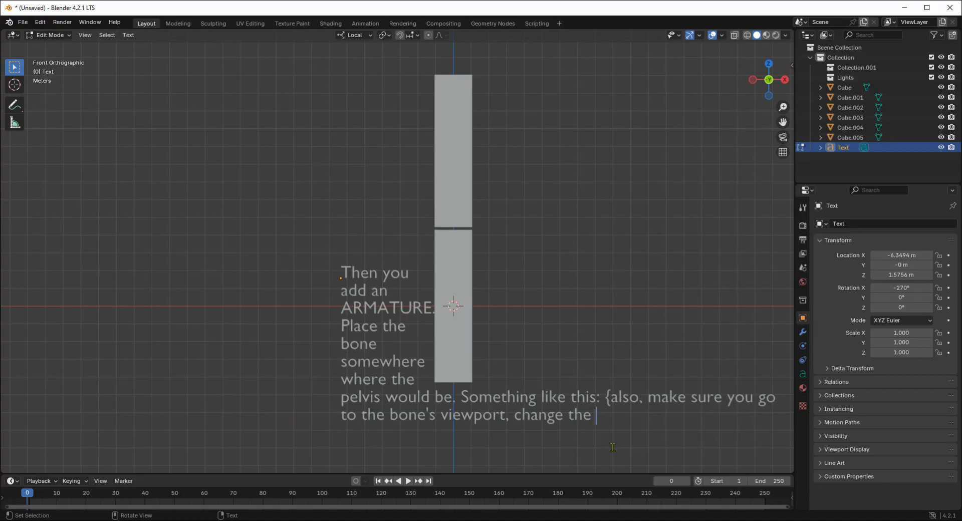
pyautogui.write(' v')
pyautogui.press('BackSpace')
pyautogui.write('bone shape t')
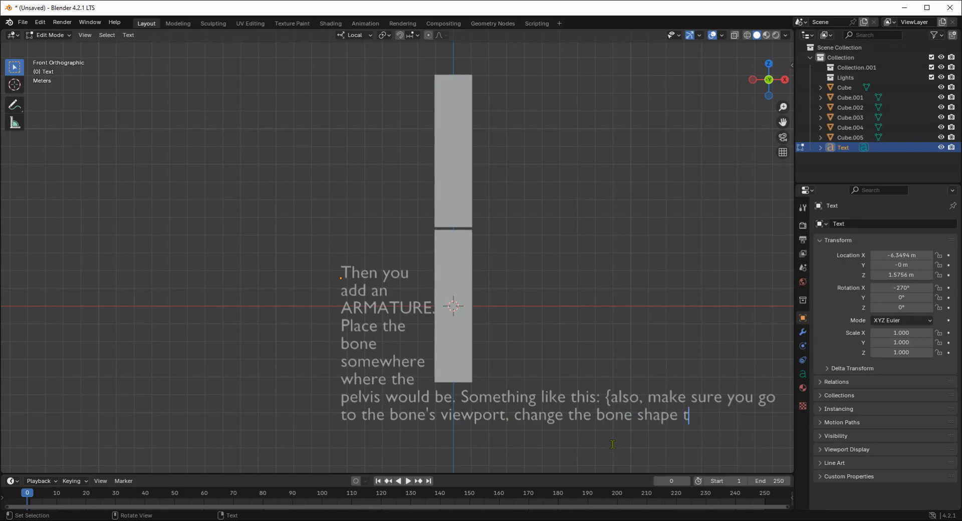
pyautogui.write('o "Stick", and')
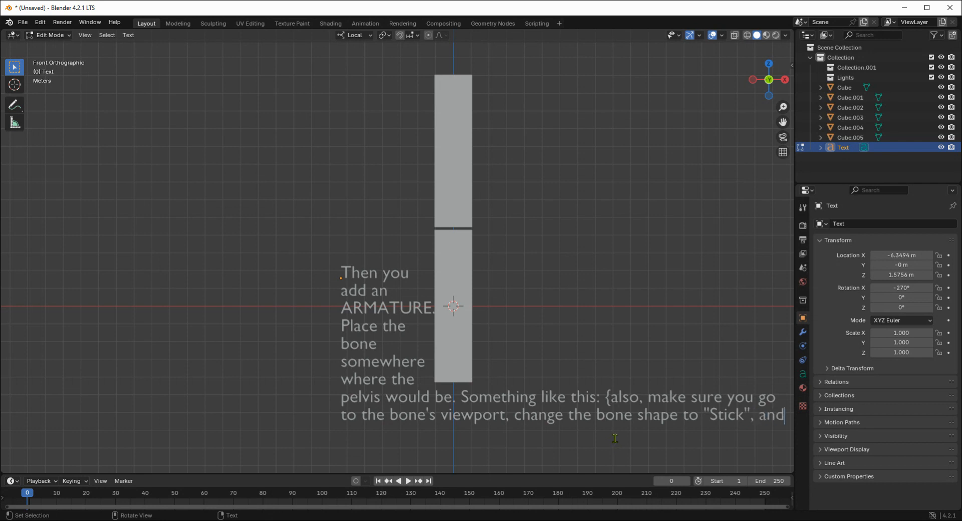
# Finish the message with a last line reading "check the "In front" box}" and leave text editing.
pyautogui.press('Return')
pyautogui.write('check the')
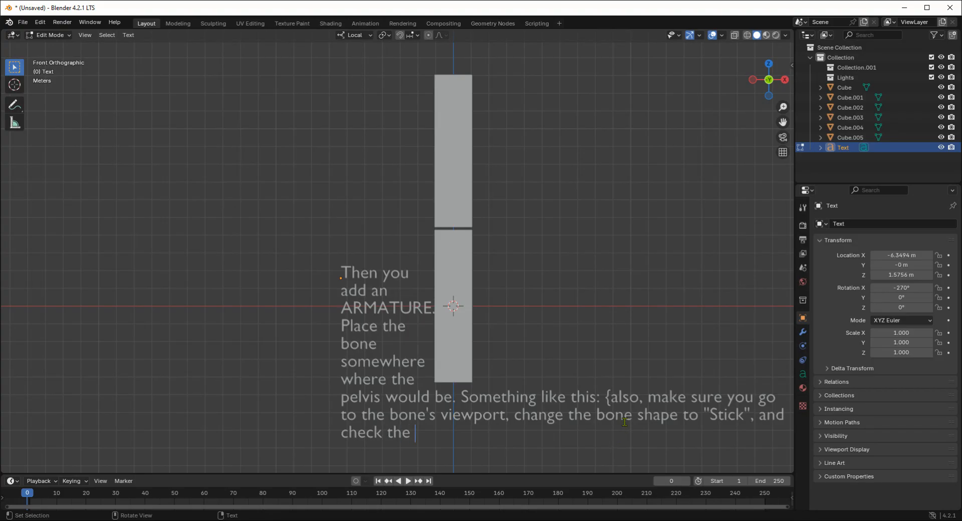
pyautogui.write(' "In front" box')
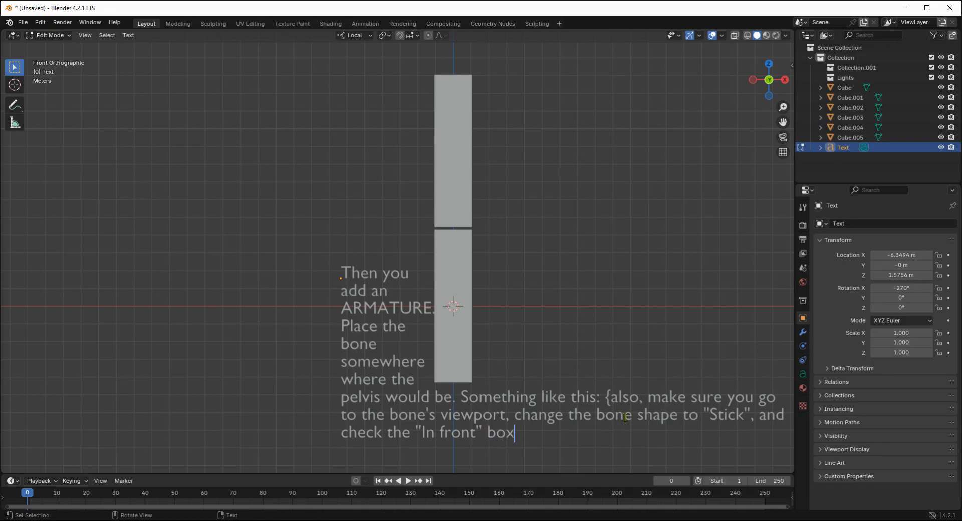
pyautogui.write('}')
pyautogui.press('Up')
pyautogui.press('Up')
pyautogui.press('Up')
pyautogui.press('Up')
pyautogui.press('Up')
pyautogui.press('Up')
pyautogui.press('Up')
pyautogui.press('Up')
pyautogui.press('Up')
pyautogui.press('Tab')
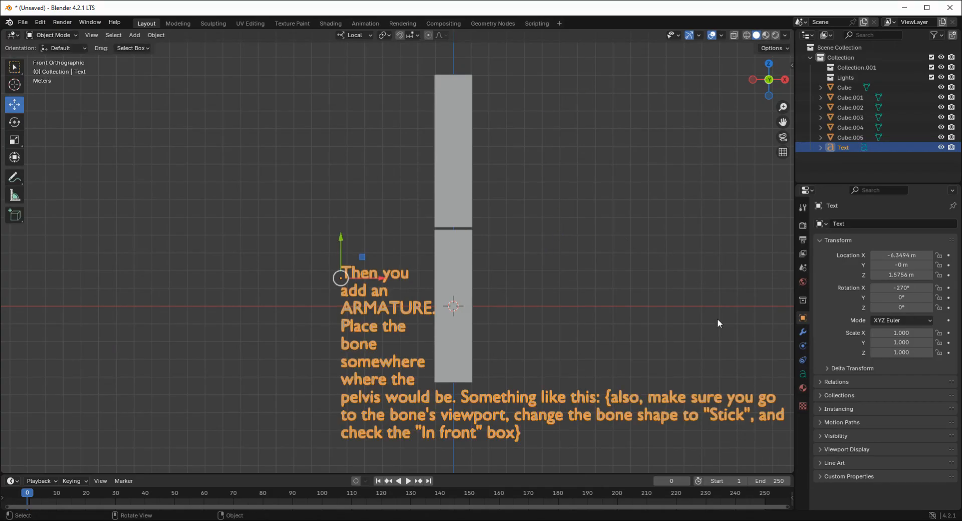
# Deselect the text and add an armature to the scene at the 3D cursor.
pyautogui.click(766, 333)
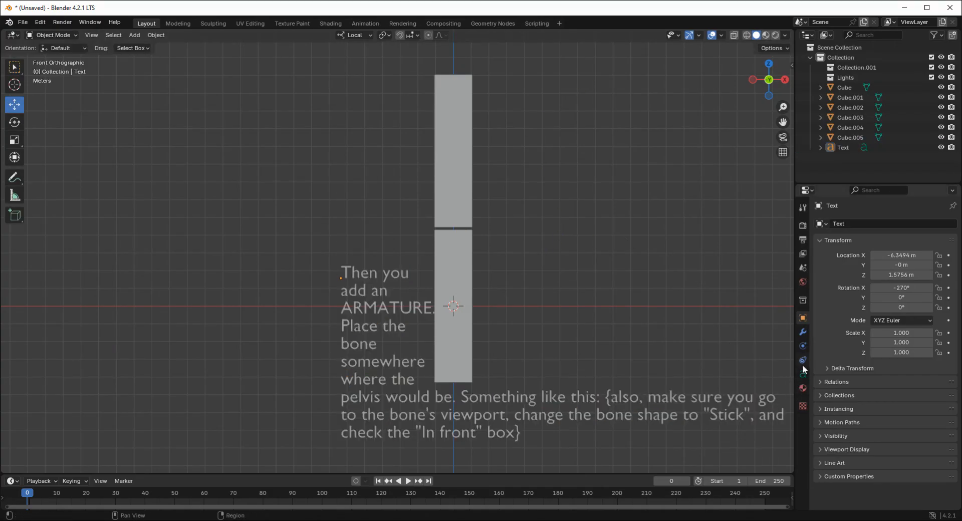
pyautogui.click(802, 364)
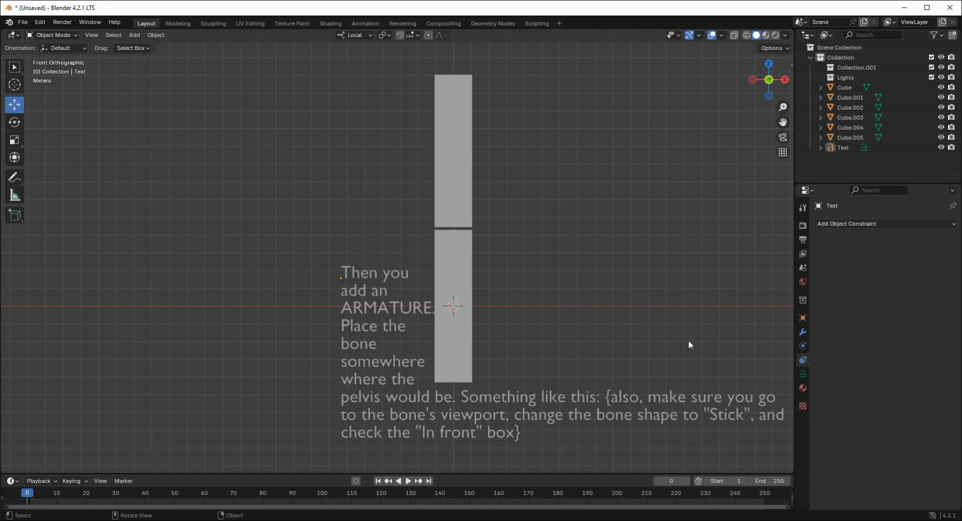
pyautogui.click(135, 35)
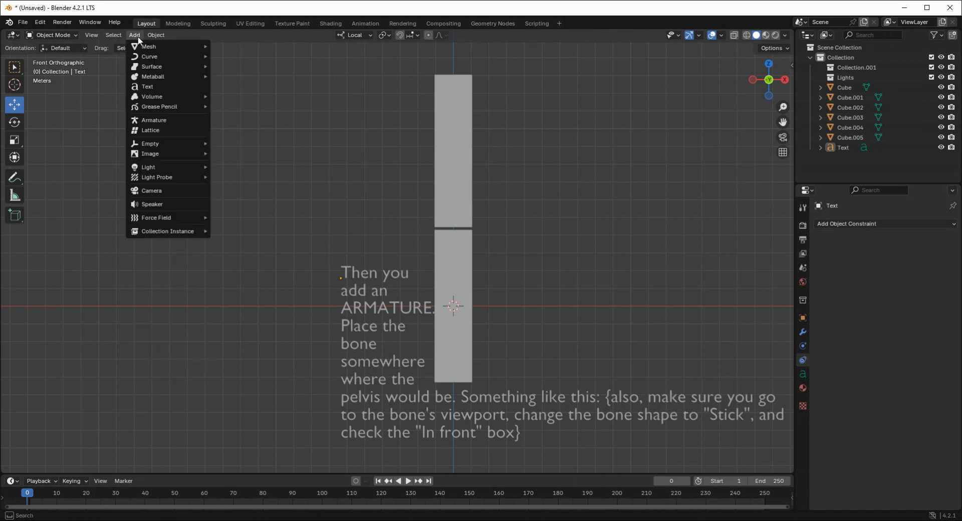
pyautogui.click(165, 124)
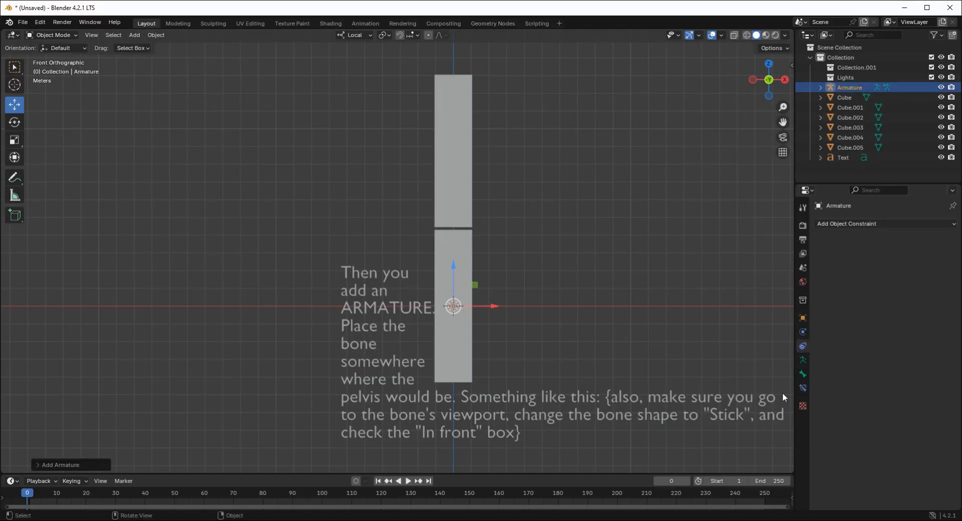
# Set the new armature's viewport display to Stick with In Front enabled.
pyautogui.click(801, 361)
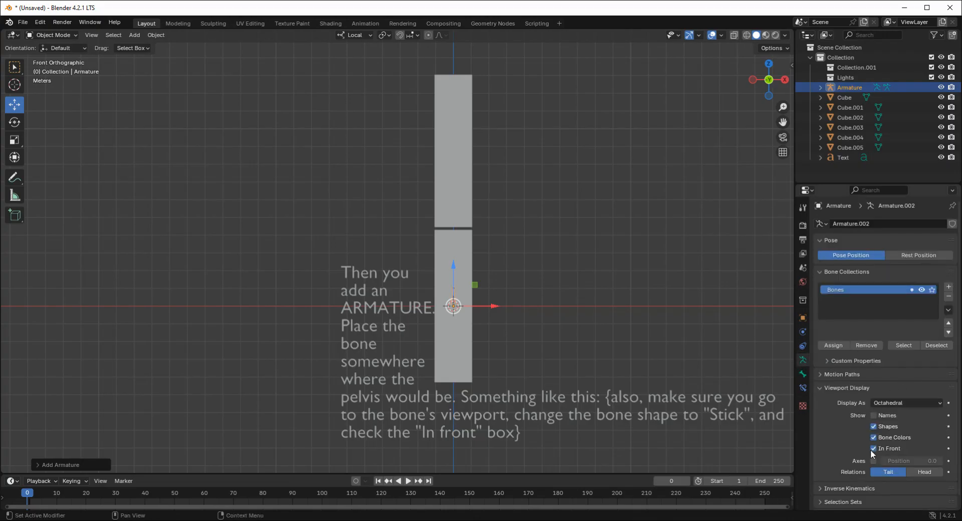
pyautogui.click(935, 402)
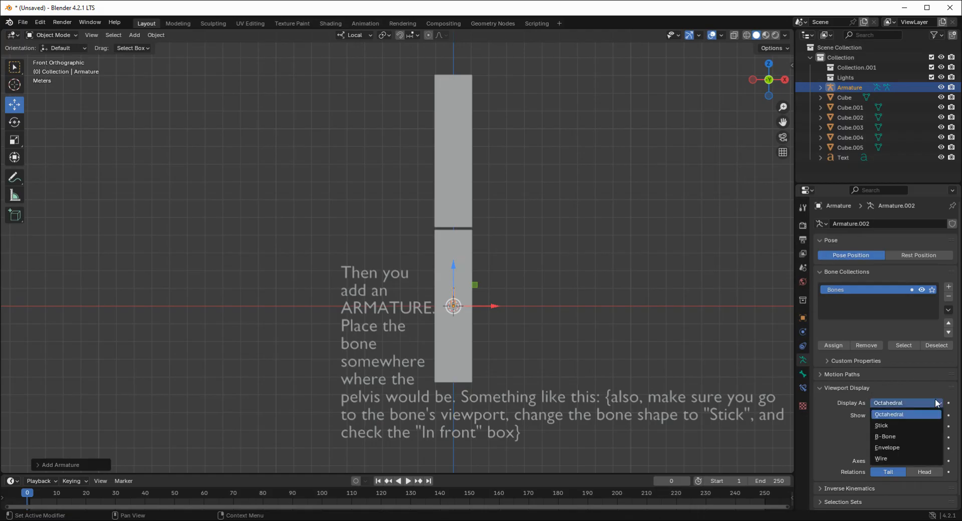
pyautogui.click(912, 425)
# Scale up the armature and move it just above the upper cube, slightly offset beyond its right side.
pyautogui.scroll(2, 492, 303)
pyautogui.scroll(-2, 521, 315)
pyautogui.press('s')
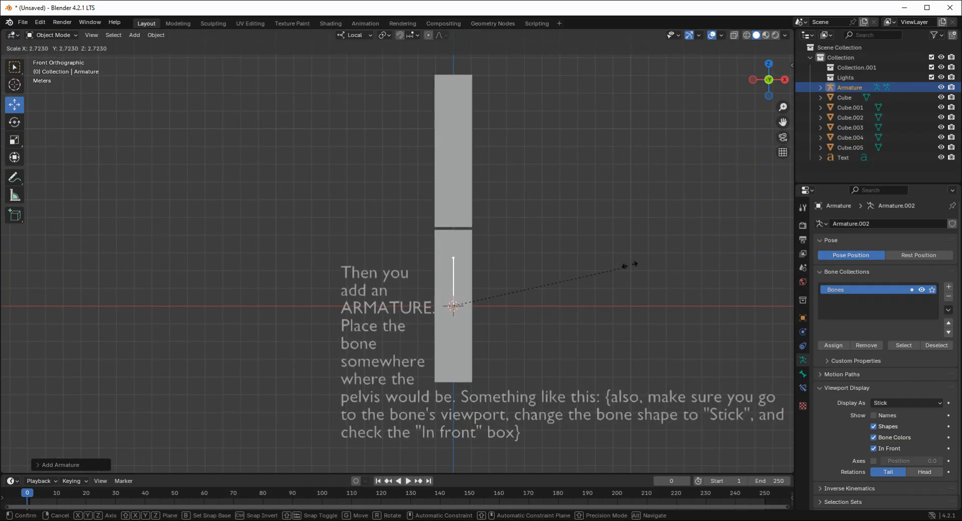
pyautogui.click(593, 326)
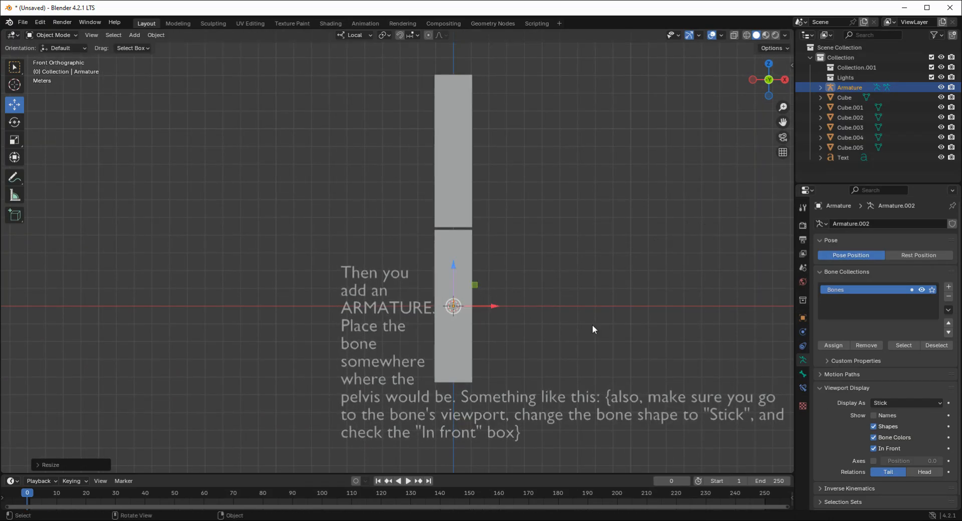
pyautogui.press('g')
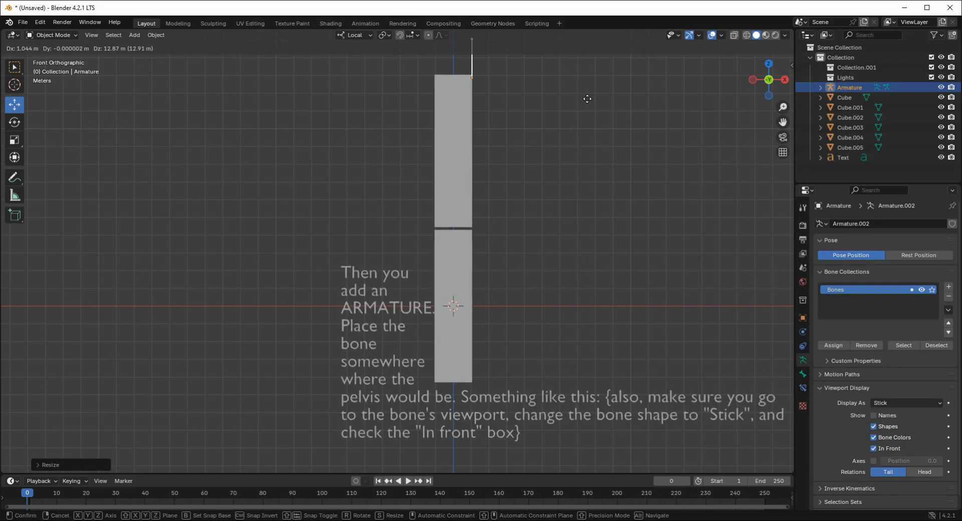
pyautogui.click(596, 91)
# Enter Edit Mode on the armature and extrude a new bone in place from the lower end of the pelvis bone.
pyautogui.press('Tab')
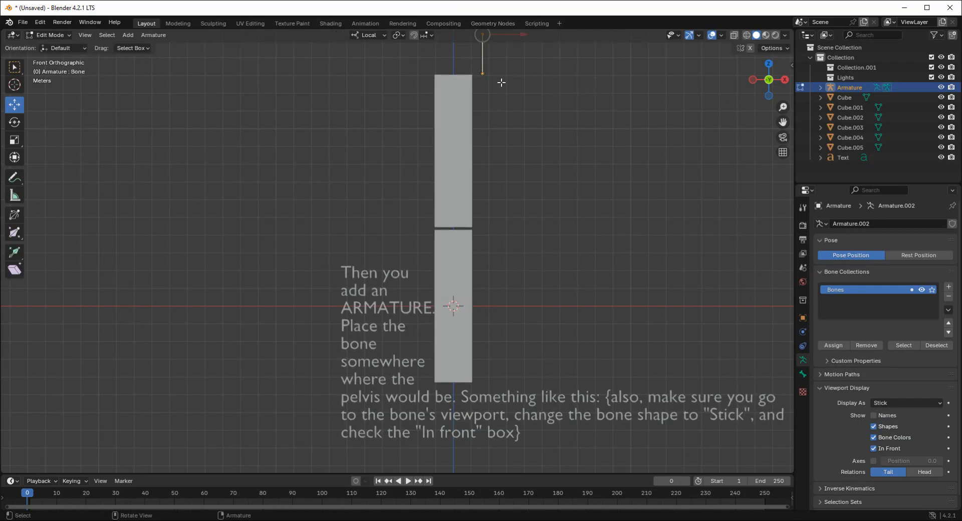
pyautogui.press('e')
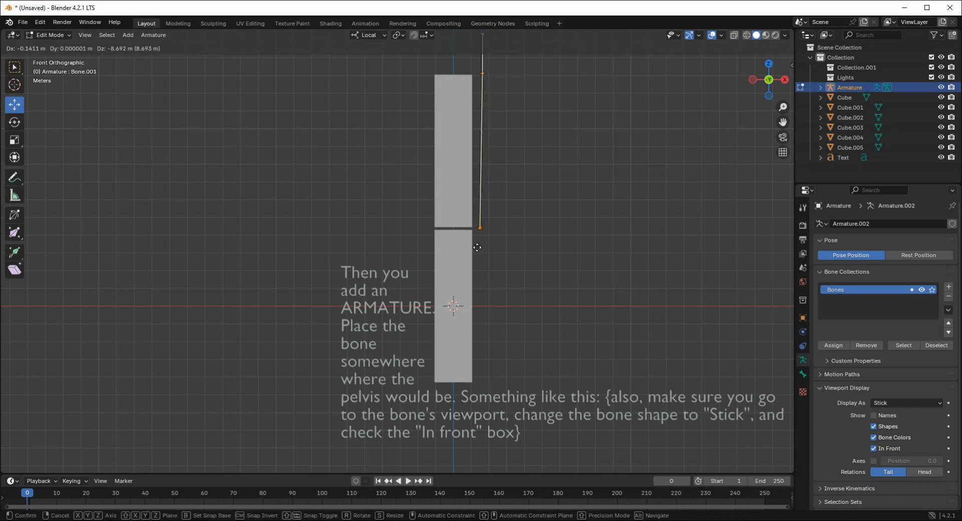
pyautogui.press('z')
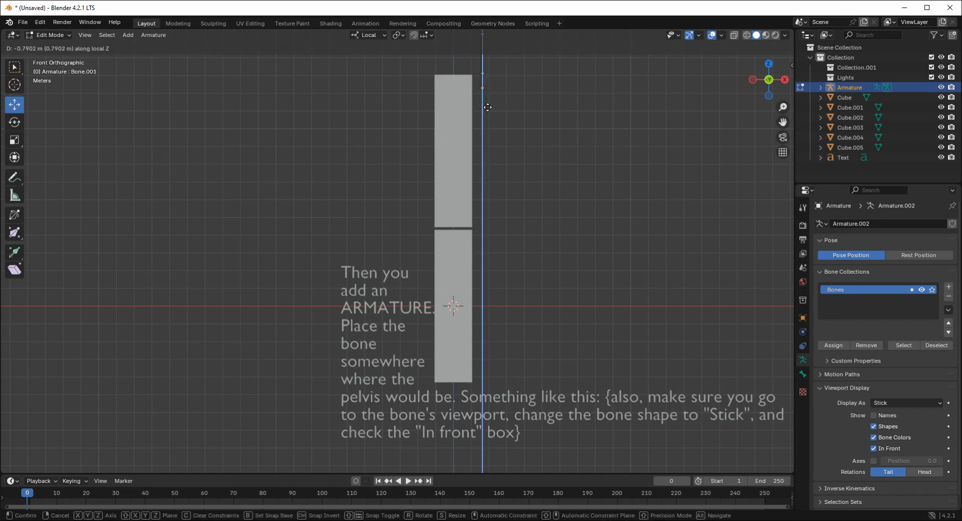
pyautogui.rightClick(466, 158)
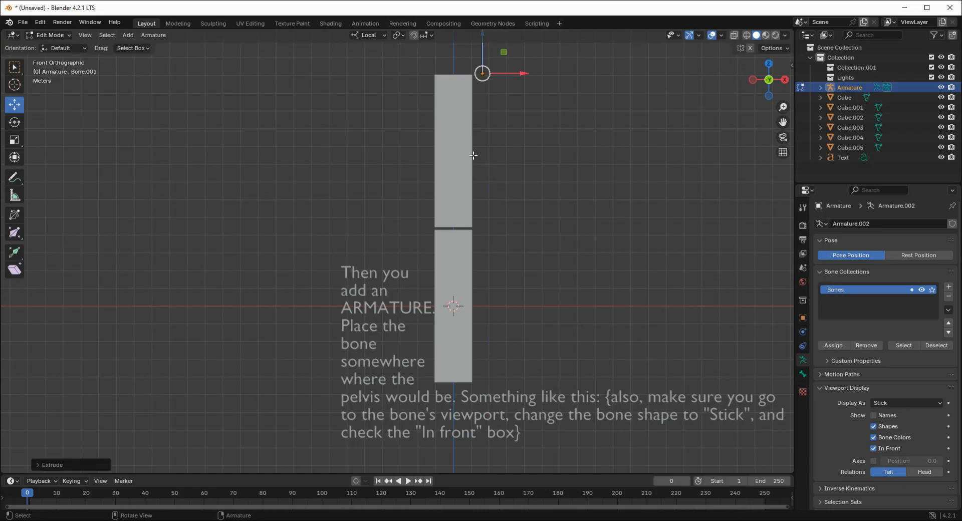
pyautogui.press('s')
pyautogui.press('z')
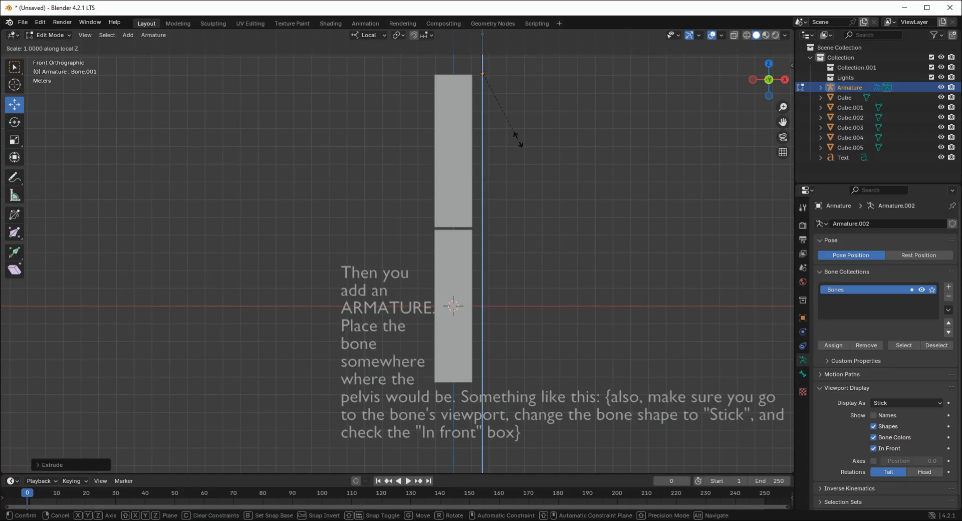
pyautogui.rightClick(420, 261)
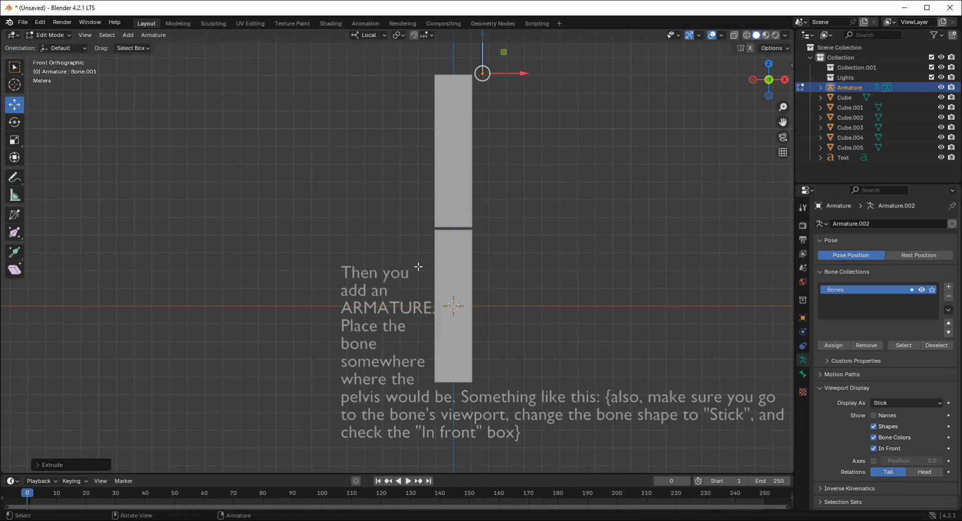
# Move the new bone's tip straight down along local Z to the gap between the two cubes.
pyautogui.press('g')
pyautogui.press('z')
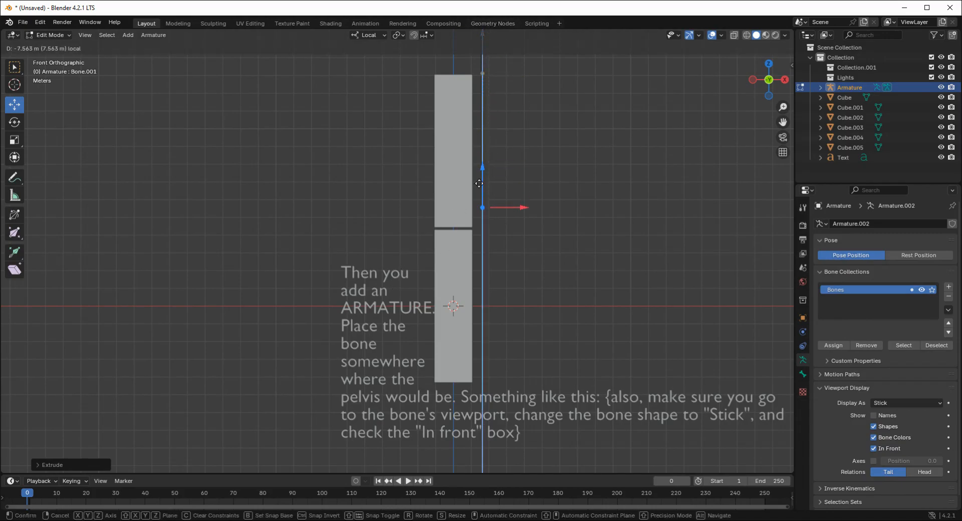
pyautogui.click(476, 207)
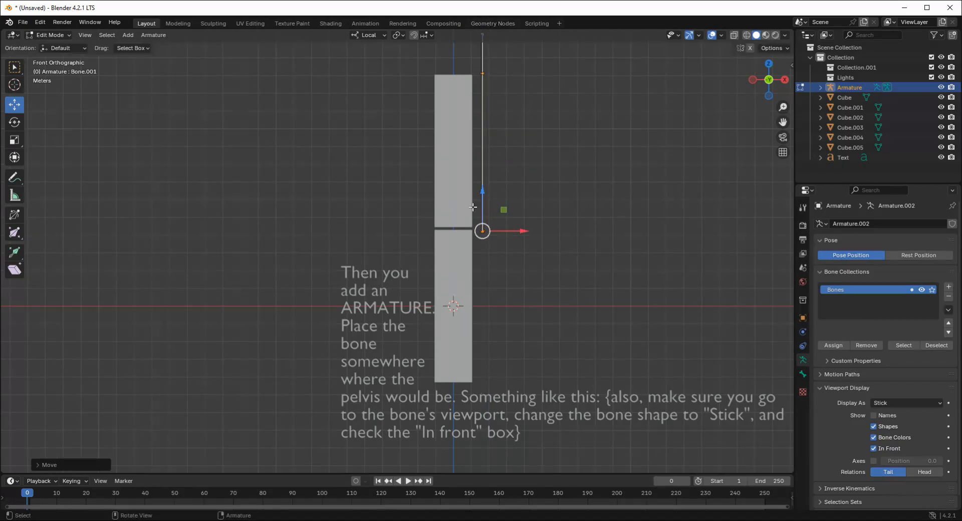
pyautogui.click(484, 81)
pyautogui.press('g')
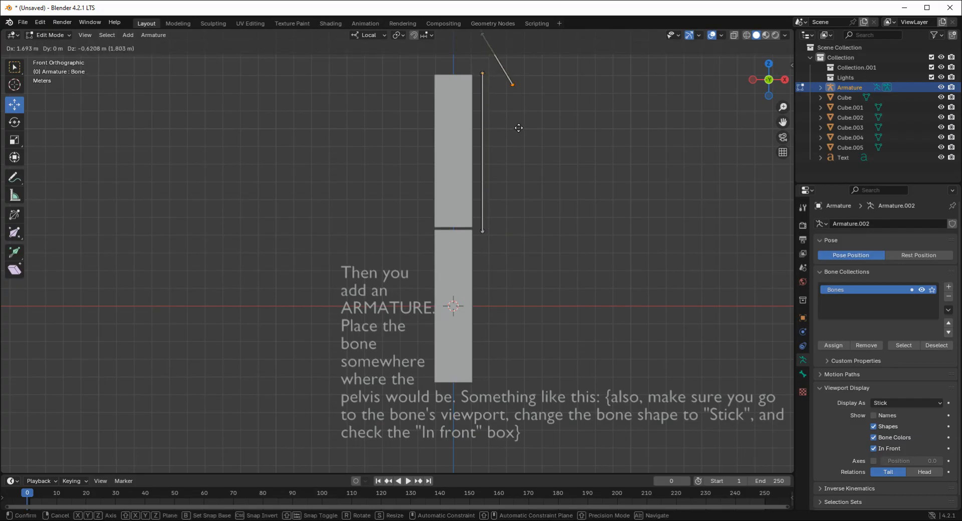
pyautogui.rightClick(518, 127)
# Move the upper leg bone to the centre of the upper cube and parent it to the pelvis bone, keeping its offset.
pyautogui.click(481, 150)
pyautogui.press('g')
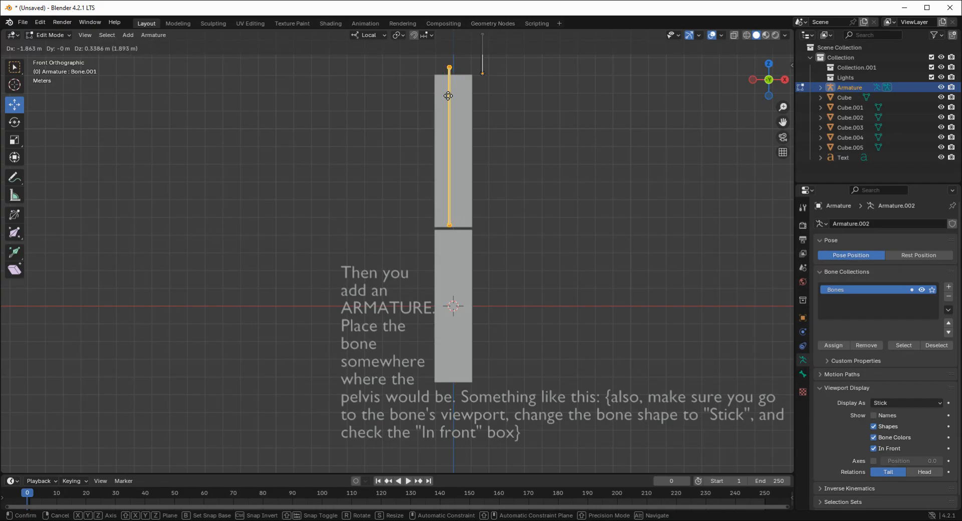
pyautogui.click(451, 95)
pyautogui.keyDown('shift'); pyautogui.click(488, 54); pyautogui.keyUp('shift')
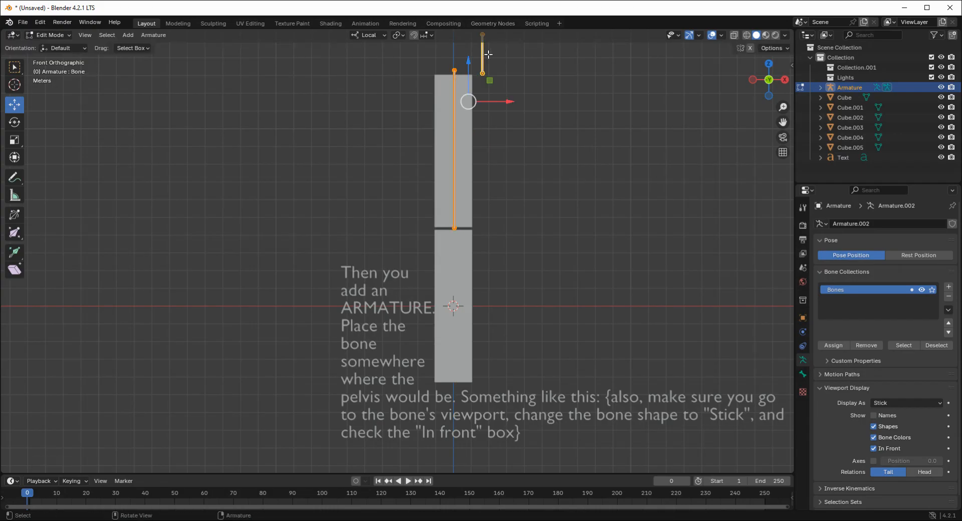
pyautogui.hotkey('ctrl', 'p')
pyautogui.click(487, 53)
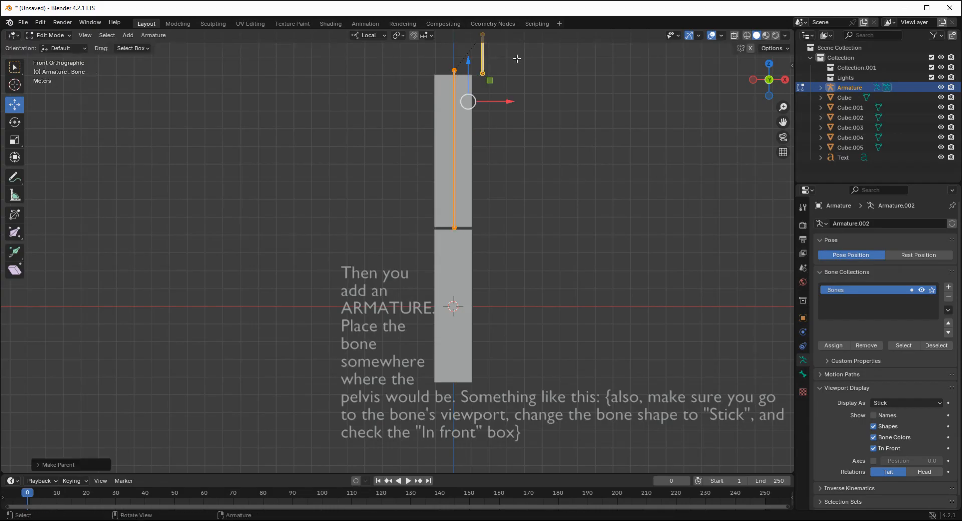
# Extrude a lower leg bone about 8.6 m down along Z to the lower cube's bottom end and leave Edit Mode.
pyautogui.click(454, 227)
pyautogui.press('e')
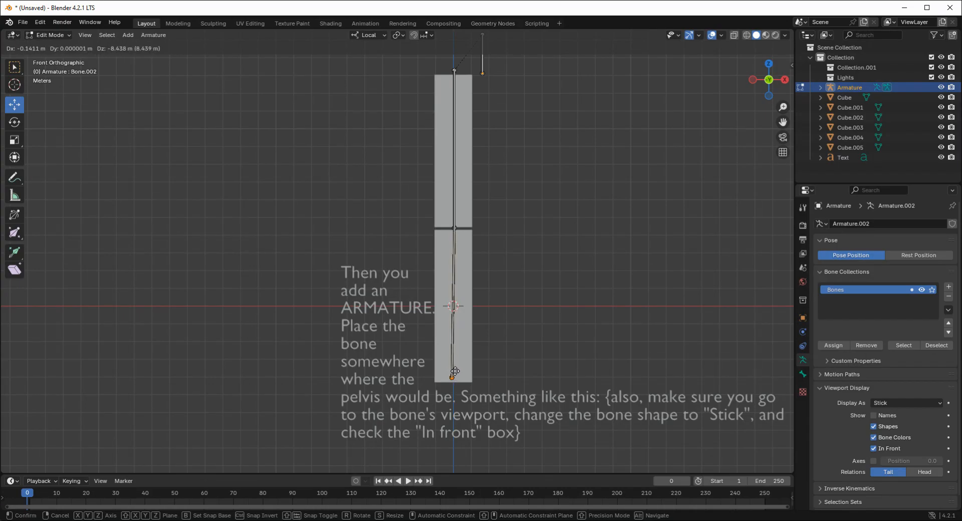
pyautogui.press('z')
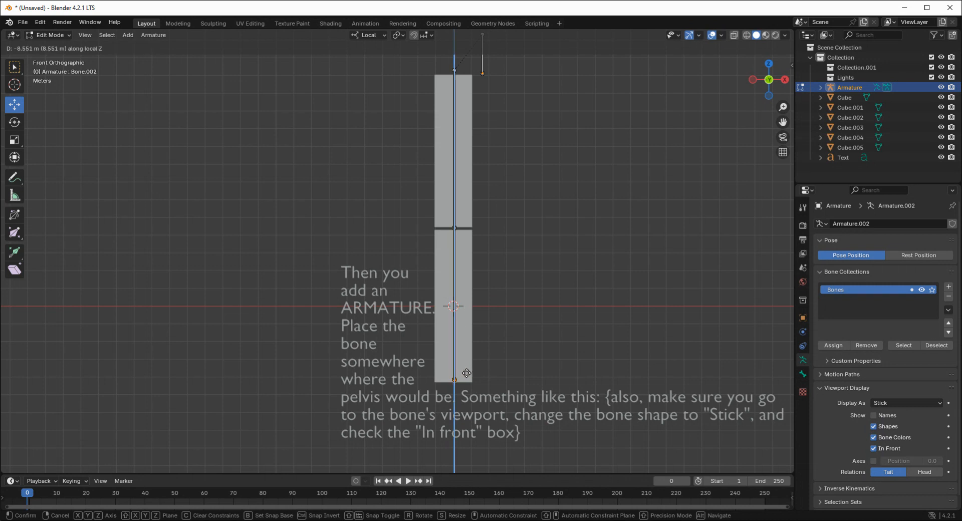
pyautogui.click(469, 373)
pyautogui.press('Tab')
# Select the text object and clear its entire message in Edit Mode.
pyautogui.moveTo(663, 292); pyautogui.dragTo(530, 428)
pyautogui.click(529, 429)
pyautogui.click(498, 428)
pyautogui.press('Tab')
pyautogui.hotkey('ctrl', 'a')
pyautogui.press('BackSpace')
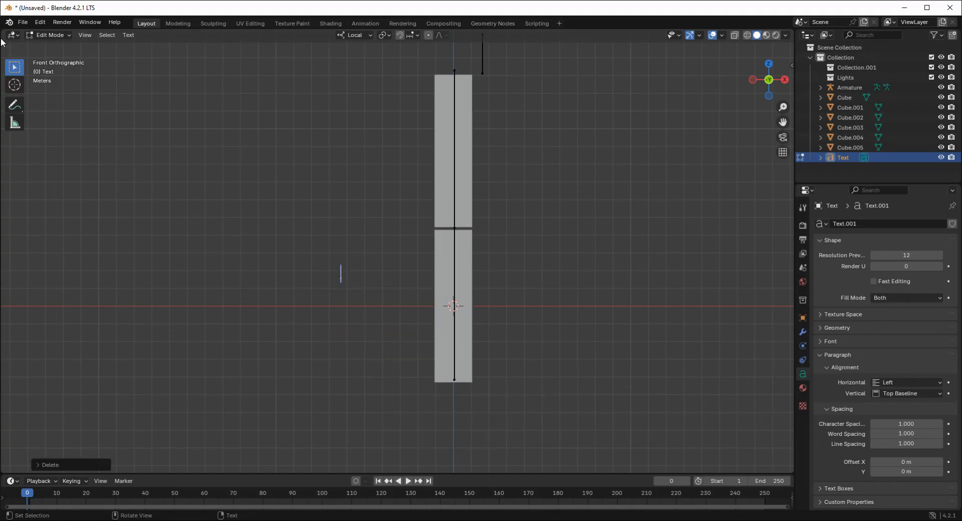
# Write the message "There! you got a basic leg bone!" over three lines, breaking after "you" and "basic".
pyautogui.write('There')
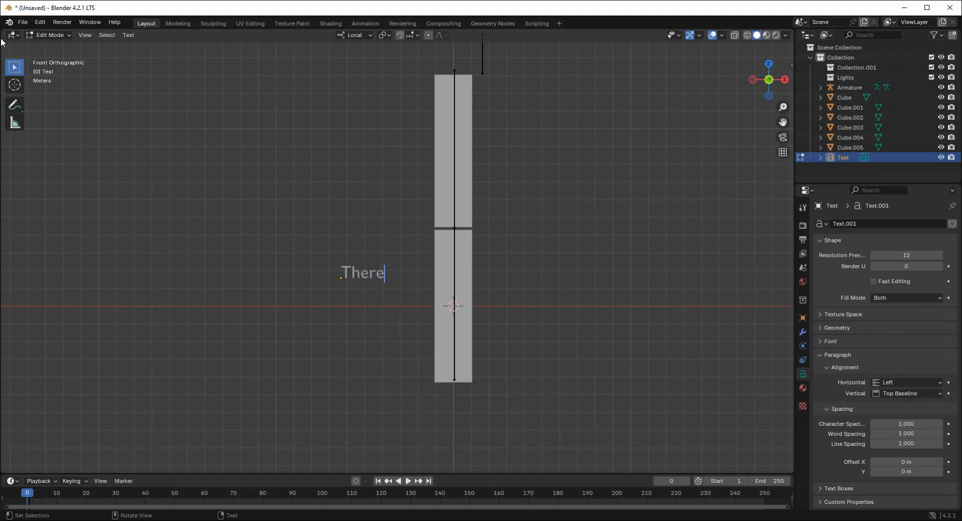
pyautogui.write('! you')
pyautogui.press('Return')
pyautogui.write('got a basic')
pyautogui.press('Return')
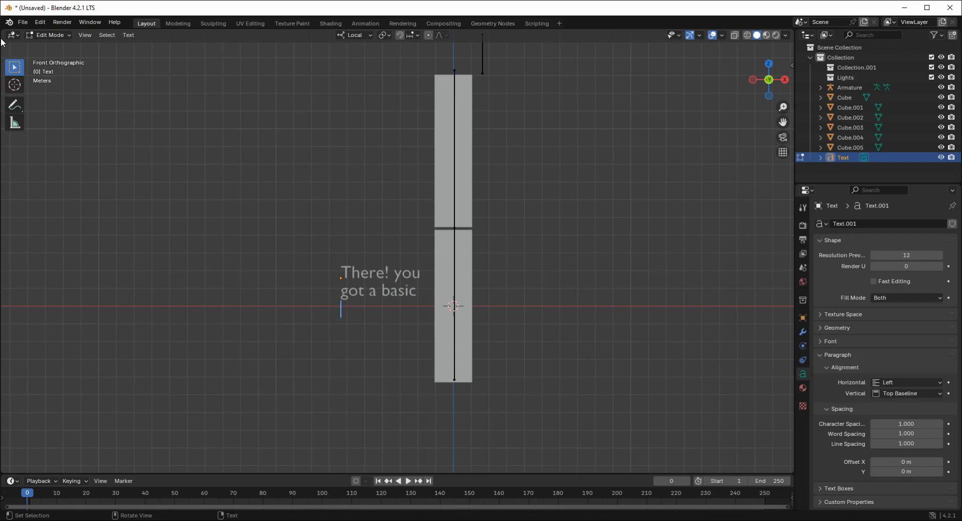
pyautogui.write('leg bone!')
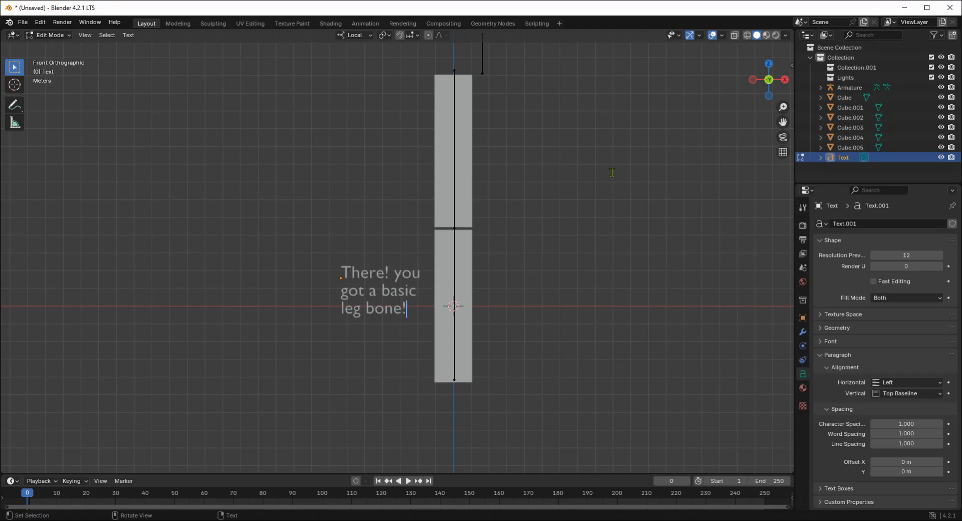
# Add the lines "Now rig the" and "objects to", followed by a line break.
pyautogui.press('Return')
pyautogui.write('Now rig the')
pyautogui.press('Return')
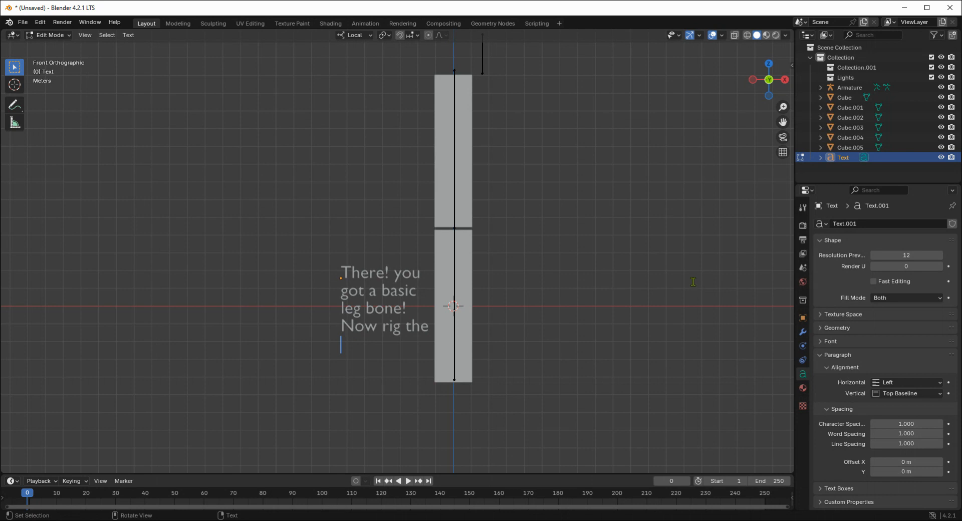
pyautogui.write('objects to the')
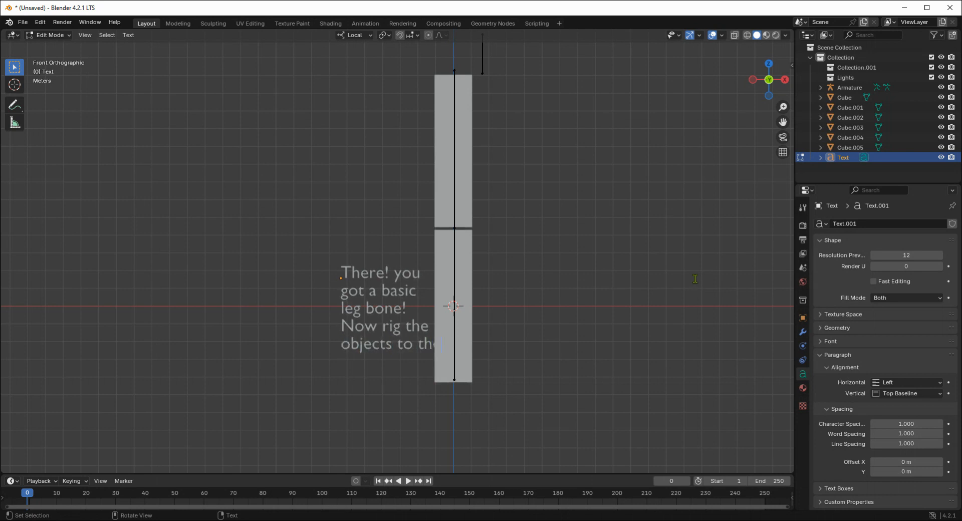
pyautogui.press('BackSpace')
pyautogui.press('BackSpace')
pyautogui.press('BackSpace')
pyautogui.press('Return')
# Continue the message with the lines "the bone. I" and "will skip this".
pyautogui.write('the bone')
pyautogui.write(',')
pyautogui.press('BackSpace')
pyautogui.press('BackSpace')
pyautogui.write('. I')
pyautogui.press('Return')
pyautogui.write('will ski')
pyautogui.write('p')
pyautogui.write(' this')
# Begin the last line of the message with "so you dont have to bare the".
pyautogui.write(' so you do')
pyautogui.write('nt have ')
pyautogui.write('to bear')
pyautogui.press('BackSpace')
pyautogui.press('BackSpace')
pyautogui.press('BackSpace')
pyautogui.press('BackSpace')
pyautogui.press('BackSpace')
pyautogui.write('a')
pyautogui.press('BackSpace')
pyautogui.write('bare the ')
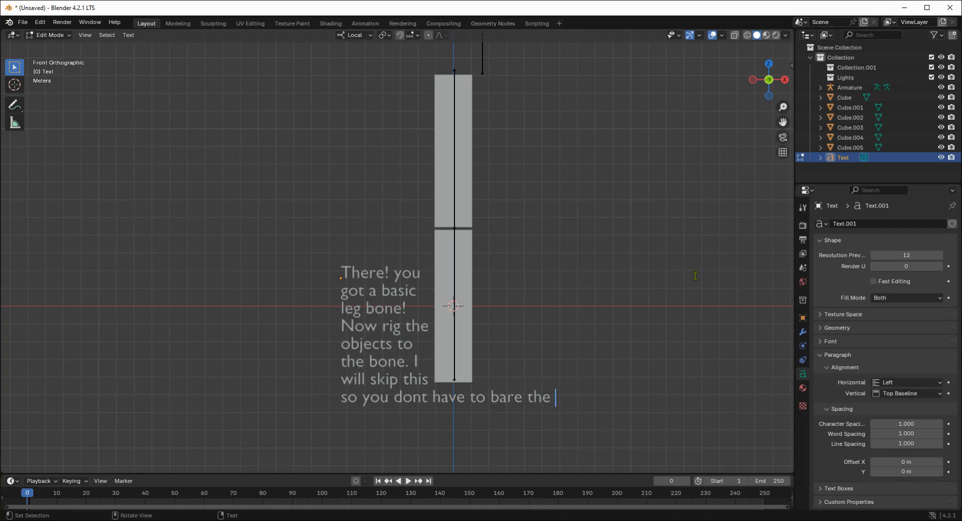
# Finish the last line with "pain and agony.", leave text editing and deselect the text.
pyautogui.write('pain and agont')
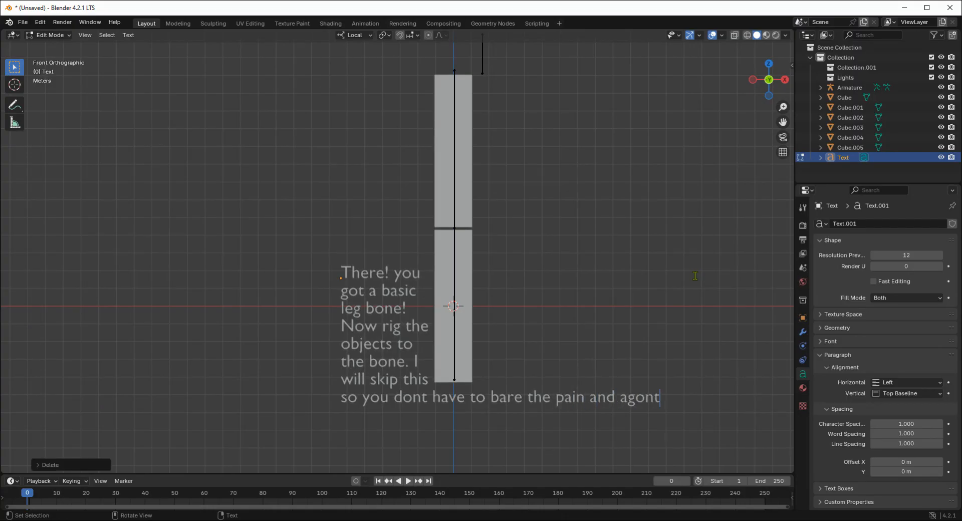
pyautogui.press('BackSpace')
pyautogui.write('y,')
pyautogui.press('BackSpace')
pyautogui.write('.')
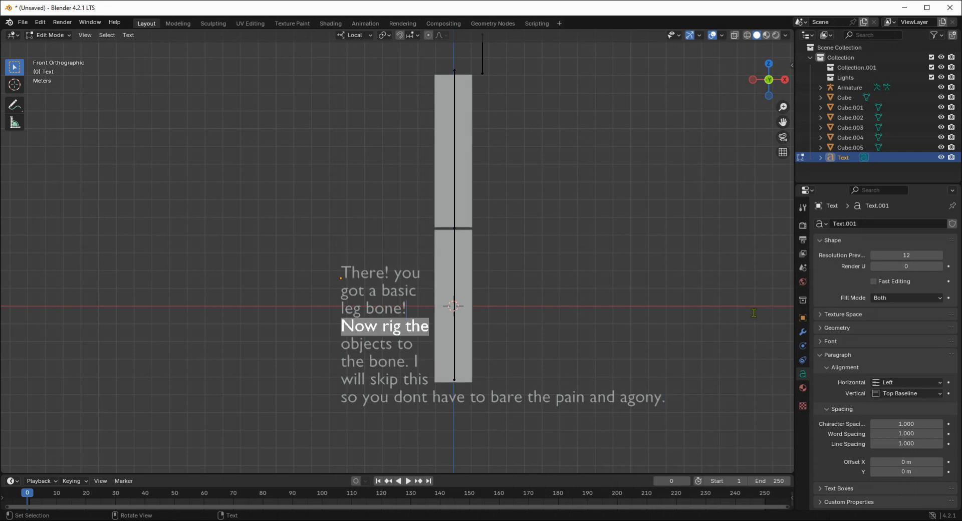
pyautogui.press('Tab')
pyautogui.click(103, 388)
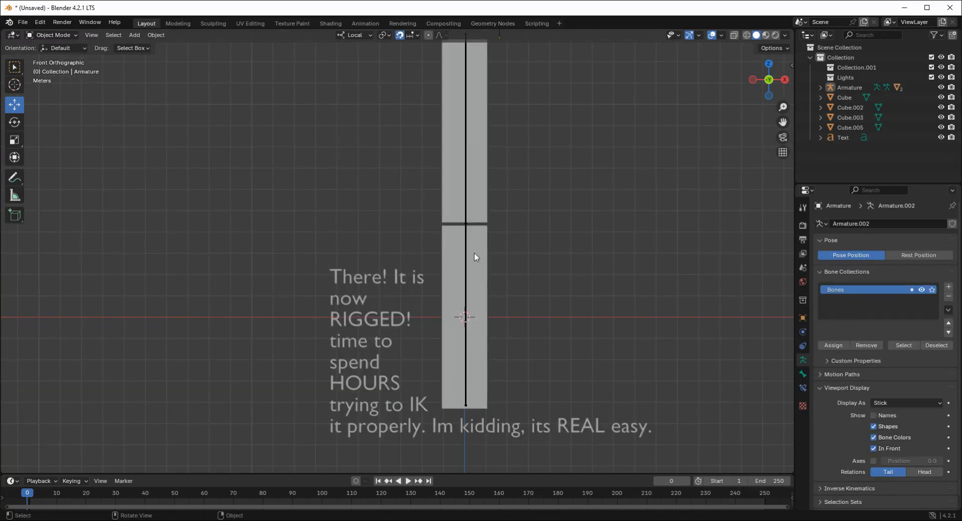
# Select the armature and rotate the lower leg bone outward to the right in Pose Mode to test the rig.
pyautogui.click(465, 255)
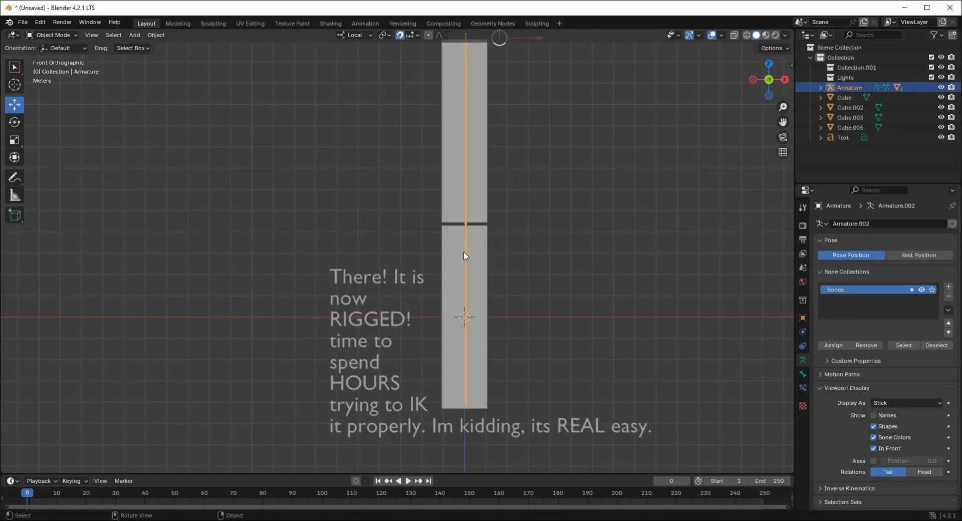
pyautogui.click(466, 298)
pyautogui.press('r')
pyautogui.rightClick(517, 376)
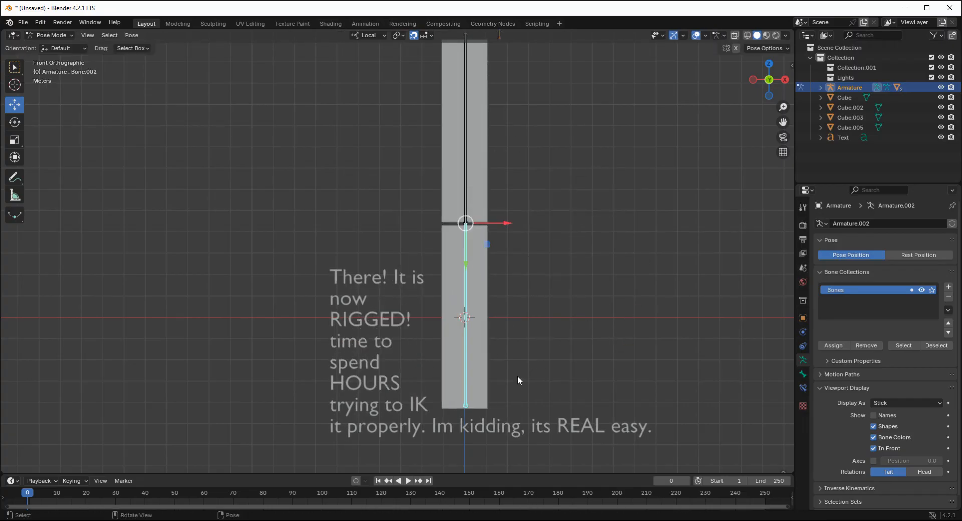
pyautogui.press('r')
pyautogui.click(715, 212)
# Return to Object Mode and delete the two unrigged cubes left at the lower leg's original position.
pyautogui.hotkey('ctrl', 'Tab')
pyautogui.click(442, 342)
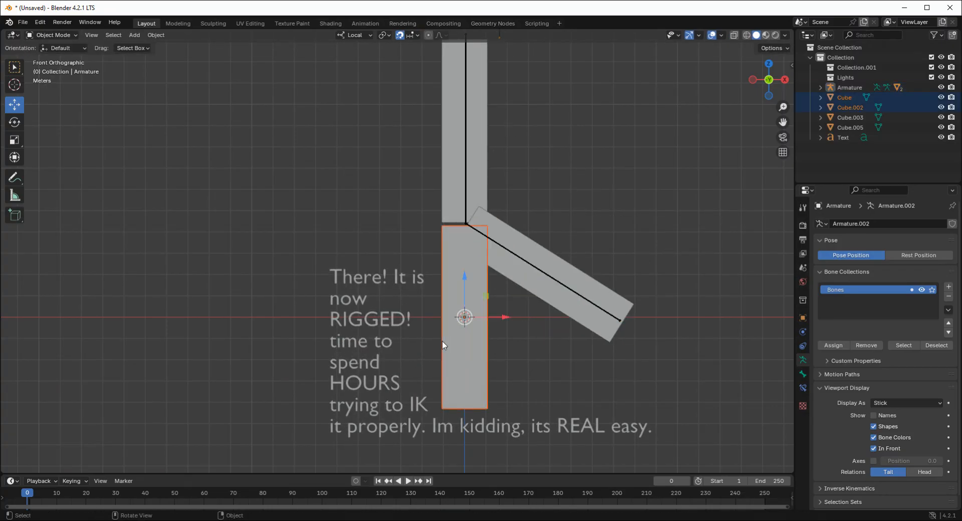
pyautogui.press('Delete')
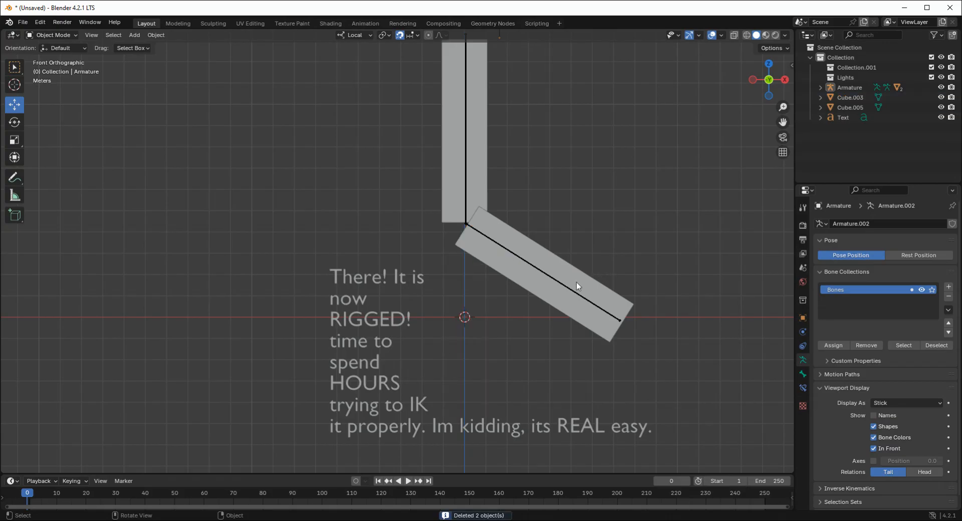
# Select the armature and rotate the lower leg bone back in line with the upper leg in Pose Mode.
pyautogui.click(567, 294)
pyautogui.click(573, 294)
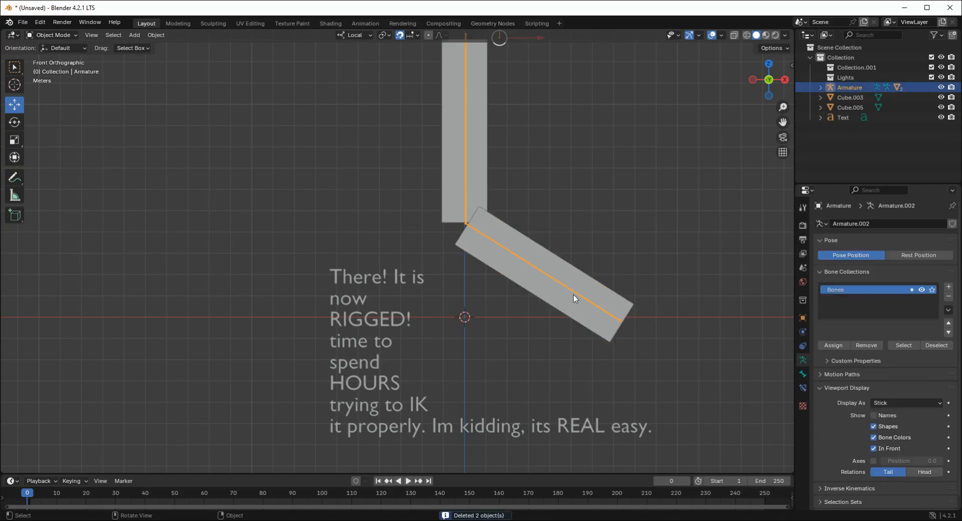
pyautogui.hotkey('ctrl', 'Tab')
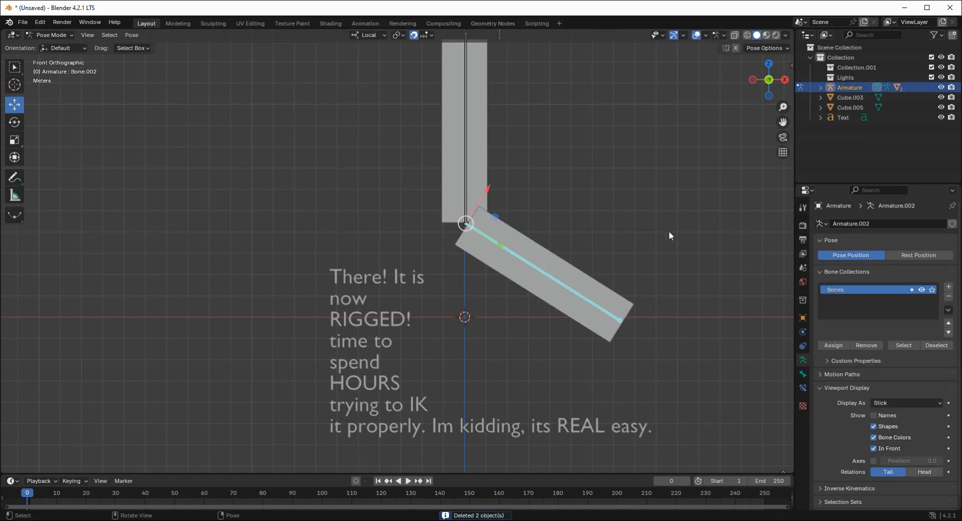
pyautogui.press('r')
pyautogui.rightClick(709, 341)
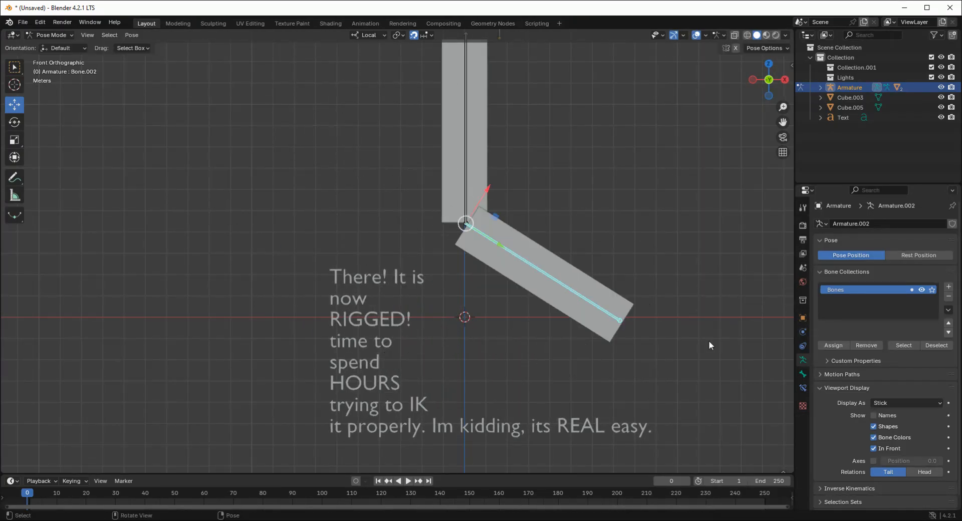
pyautogui.press('r')
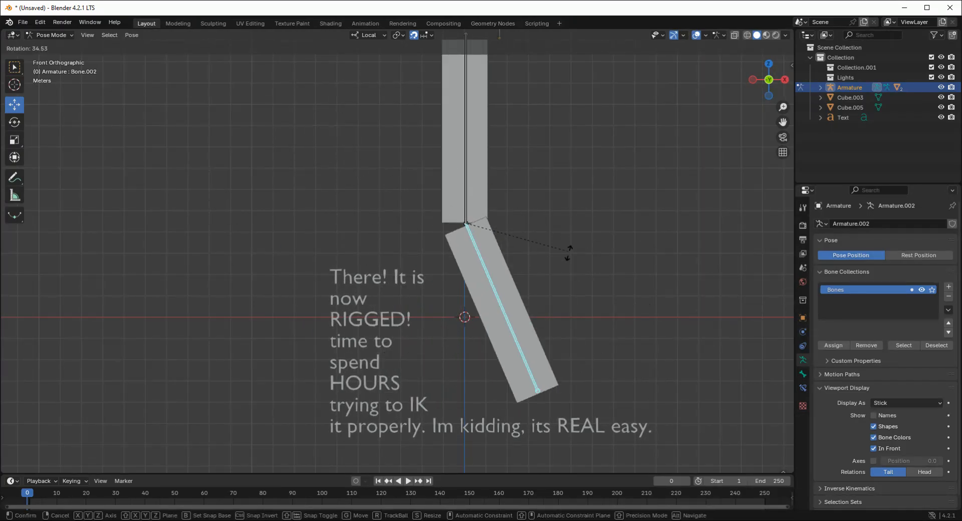
pyautogui.click(574, 308)
# Select the upper leg bone and swing the whole leg outward to check what follows the rig.
pyautogui.click(464, 181)
pyautogui.press('r')
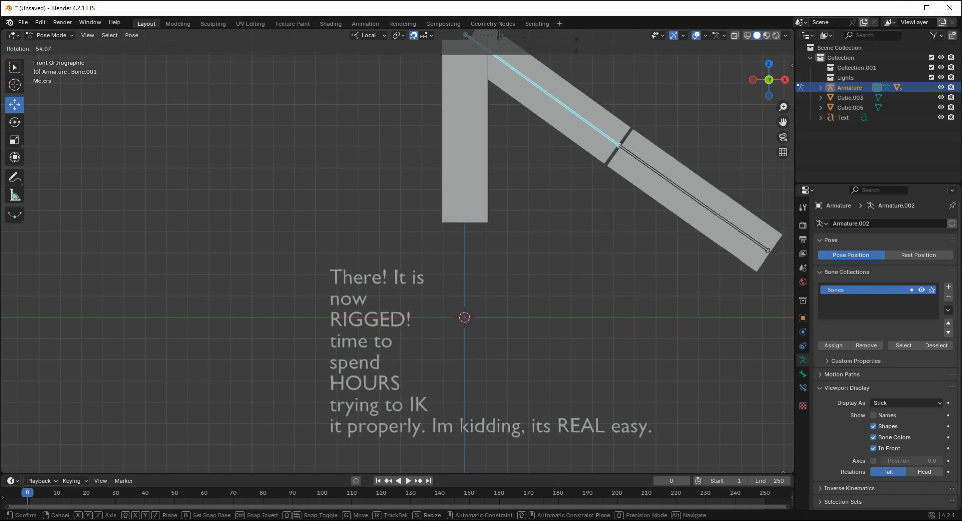
pyautogui.click(702, 35)
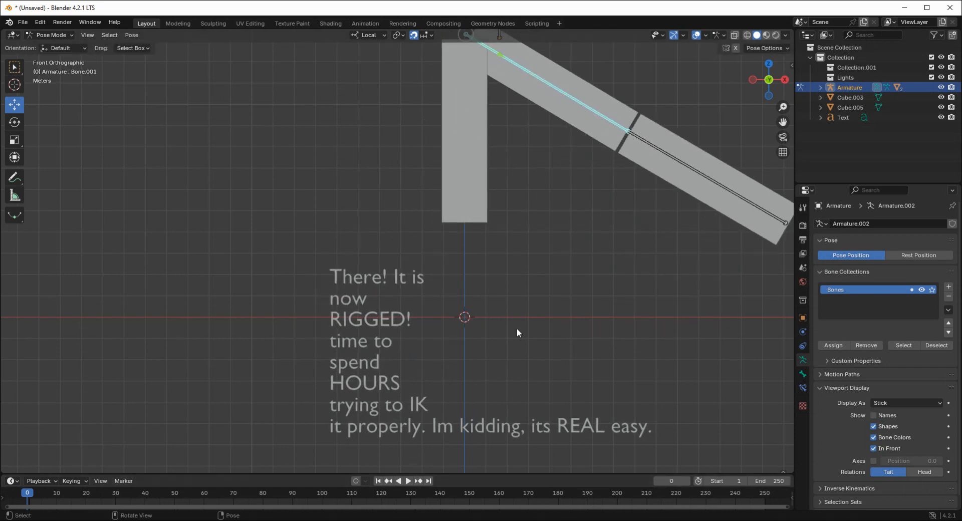
# Undo the test rotations and the deletion of the two cubes, back to the straight leg in Pose Mode.
pyautogui.hotkey('ctrl', 'z')
pyautogui.hotkey('ctrl', 'z')
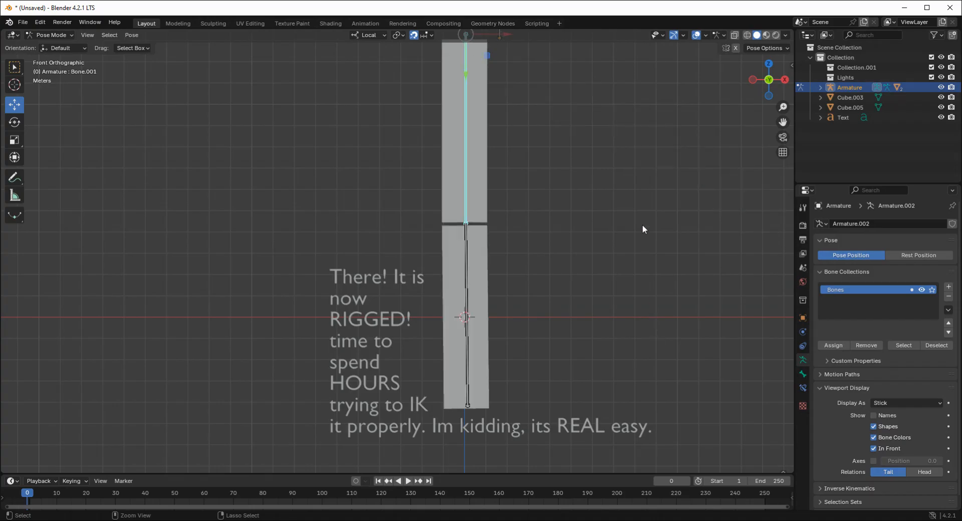
pyautogui.hotkey('ctrl', 'z')
pyautogui.hotkey('ctrl', 'z')
pyautogui.hotkey('ctrl', 'z')
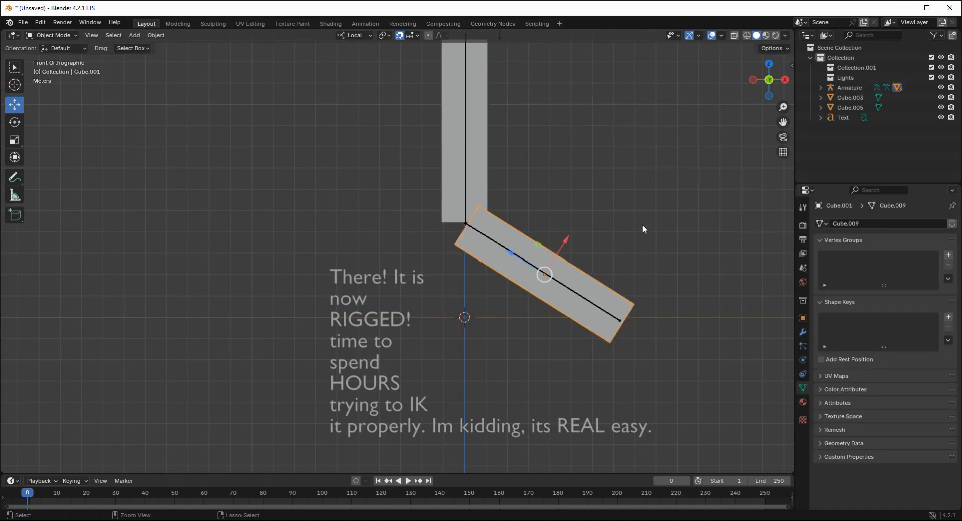
pyautogui.hotkey('ctrl', 'shift', 'z')
pyautogui.hotkey('ctrl', 'shift', 'z')
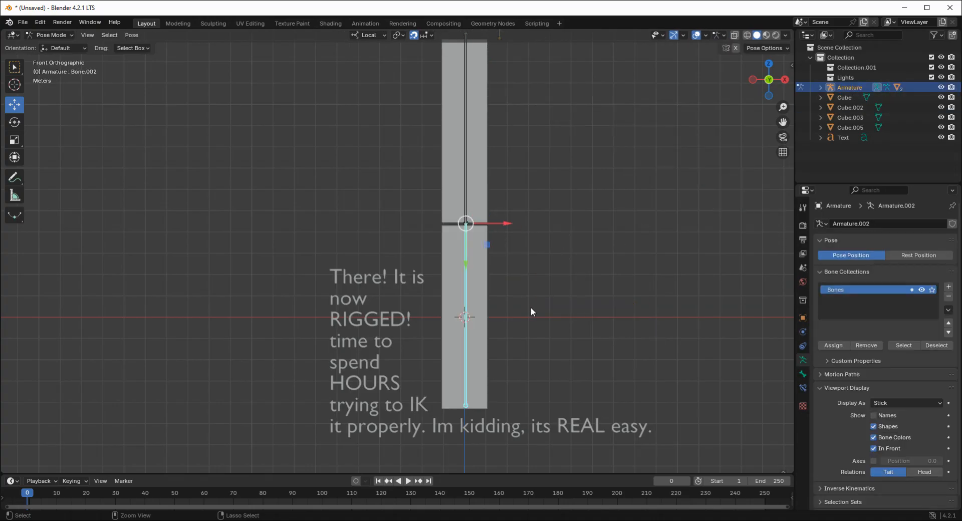
# Rotate the lower leg bone by 90° and the upper leg bone by 90° to expose the unrigged cubes.
pyautogui.write('r90')
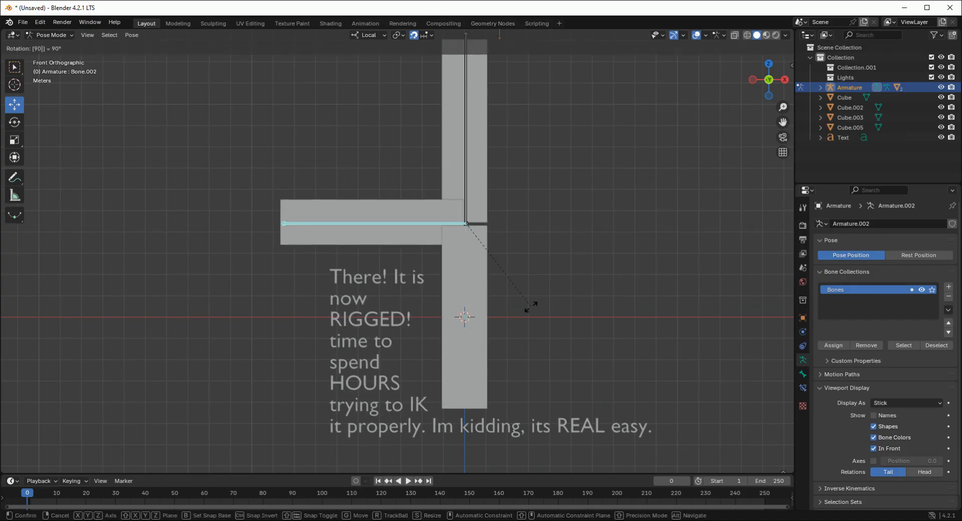
pyautogui.press('Return')
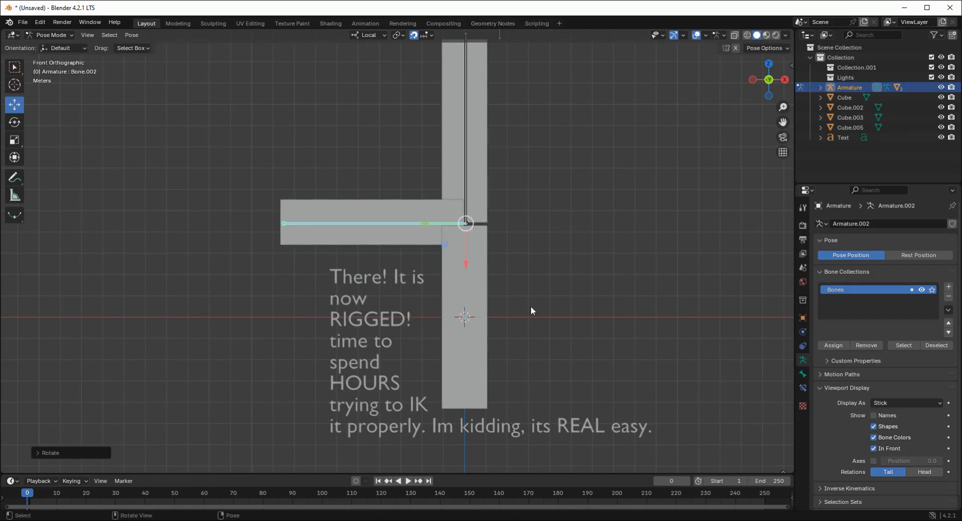
pyautogui.hotkey('ctrl', 'z')
pyautogui.click(462, 189)
pyautogui.write('r90')
pyautogui.press('Return')
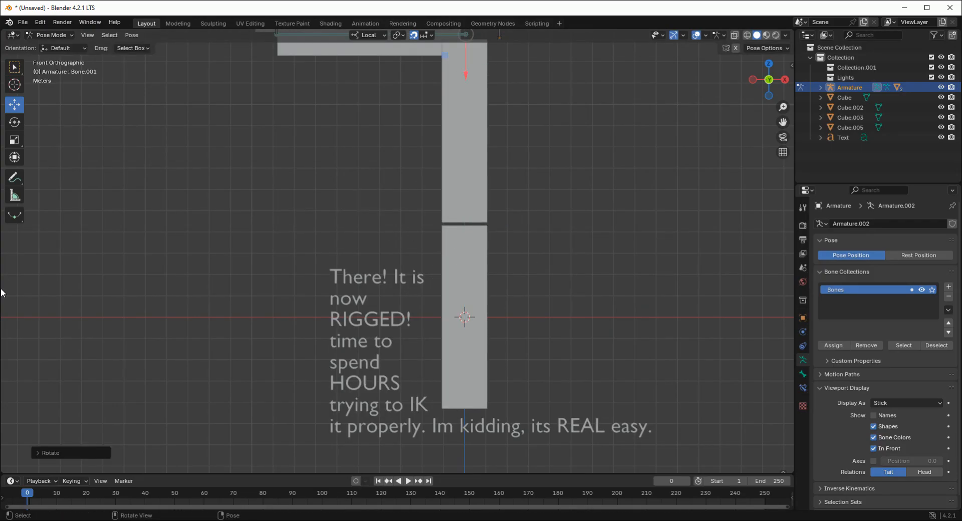
# Return to Object Mode and delete the four unrigged cubes left at the leg's original position.
pyautogui.hotkey('ctrl', 'Tab')
pyautogui.moveTo(588, 170); pyautogui.dragTo(445, 257)
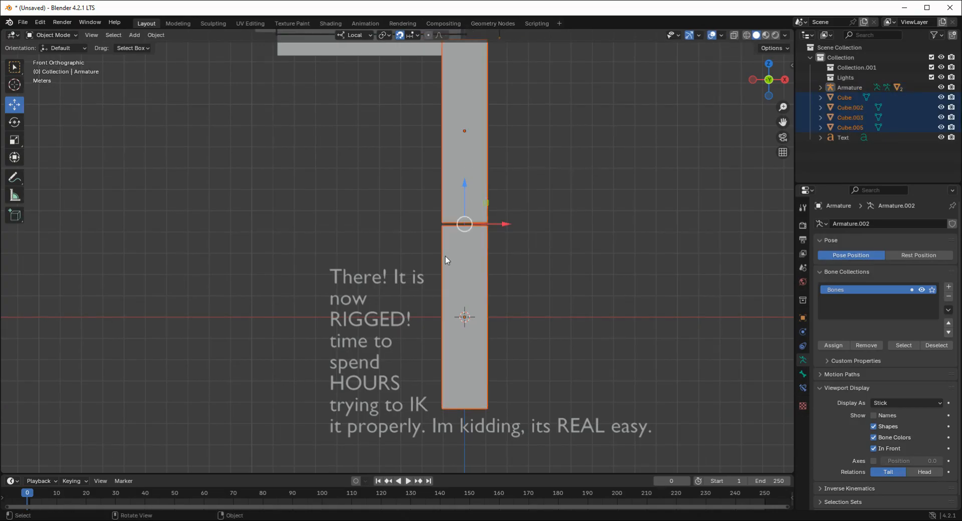
pyautogui.scroll(-1, 485, 124)
pyautogui.press('Delete')
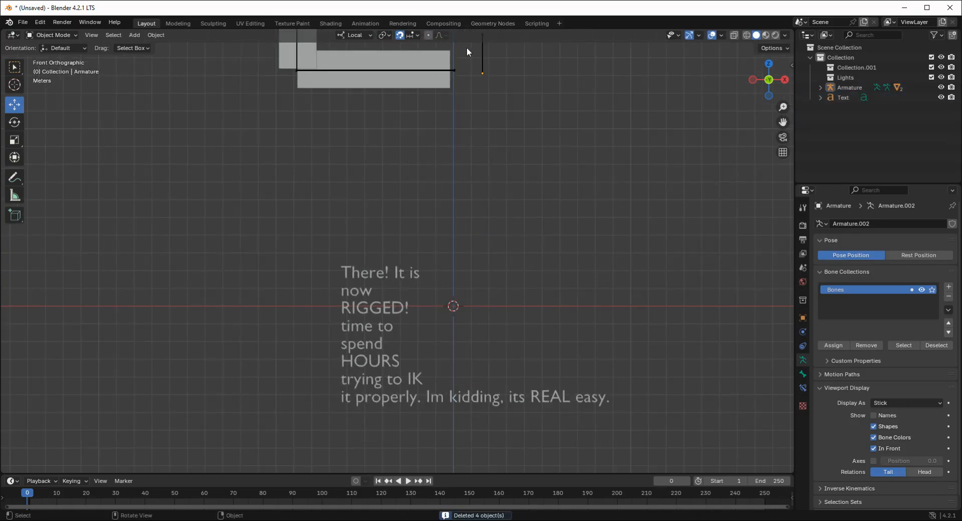
# Select the armature and rotate the upper leg bone in Pose Mode by 180° and another 90° to point straight down.
pyautogui.click(485, 53)
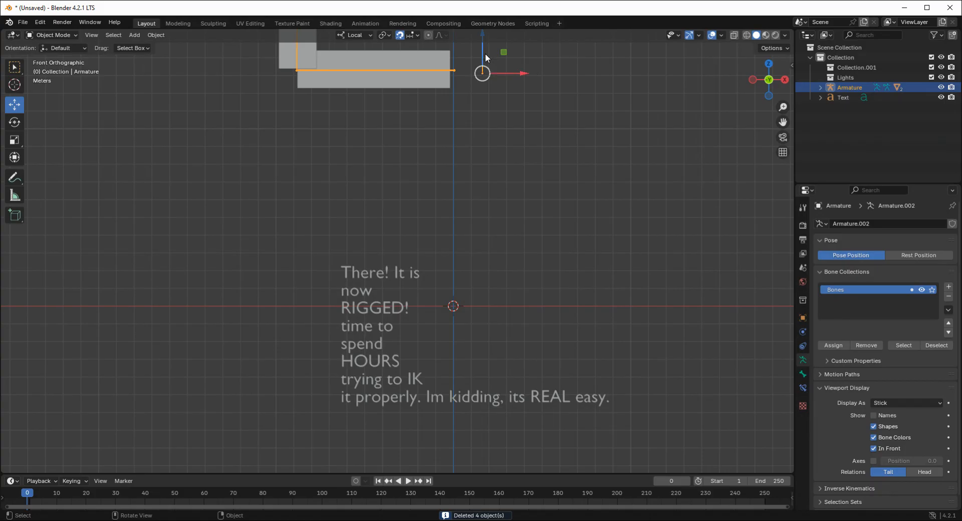
pyautogui.click(66, 36)
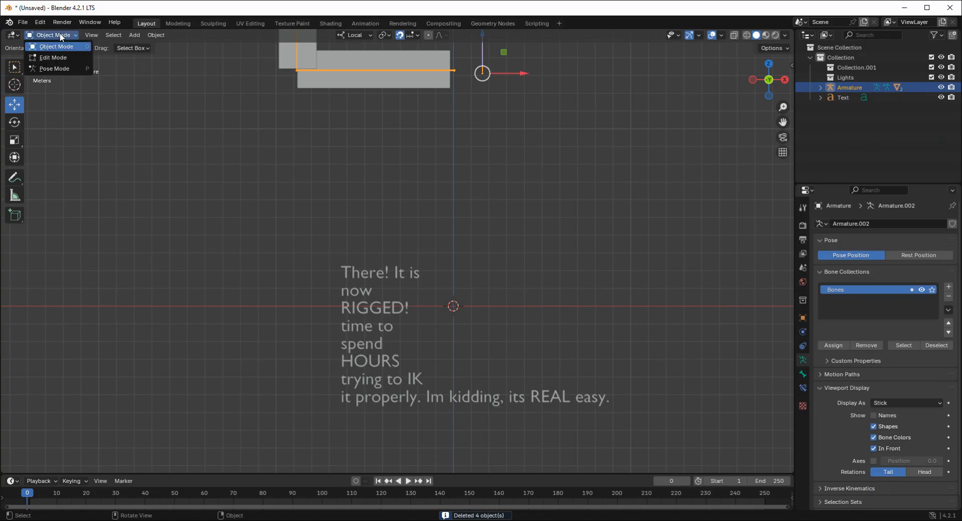
pyautogui.click(83, 71)
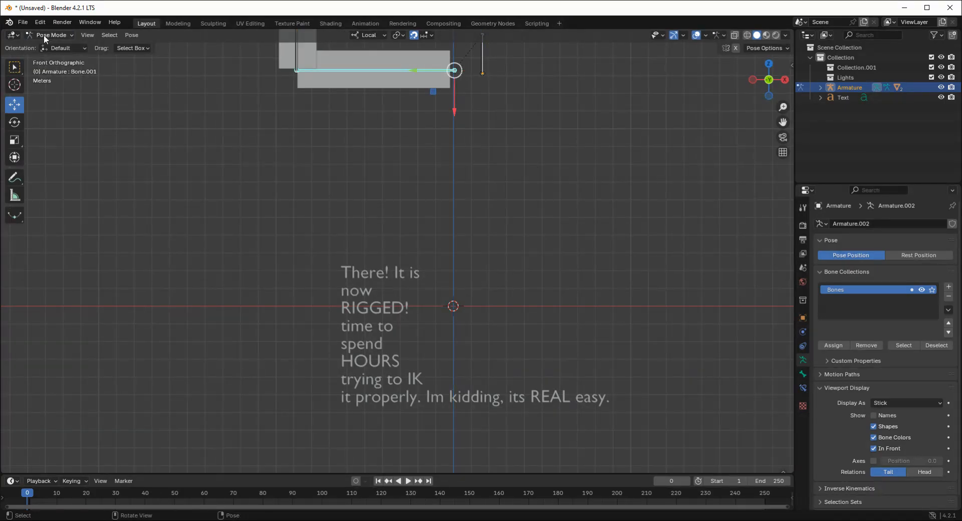
pyautogui.press('r')
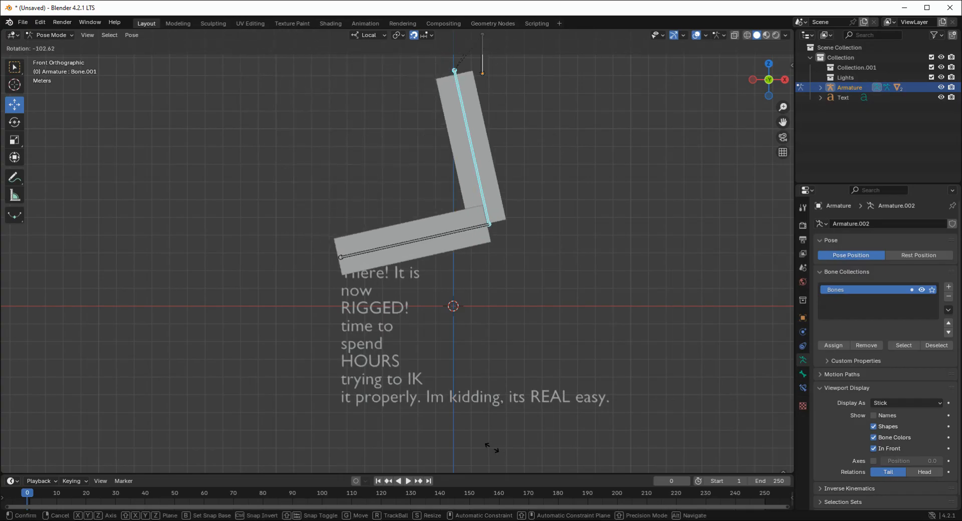
pyautogui.rightClick(487, 454)
pyautogui.write('r180')
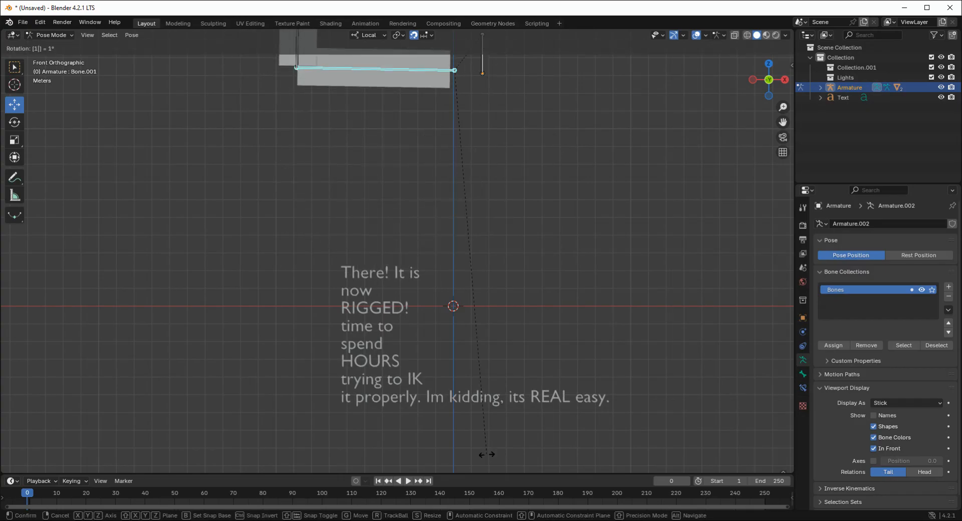
pyautogui.press('Return')
pyautogui.write('r90')
pyautogui.press('Return')
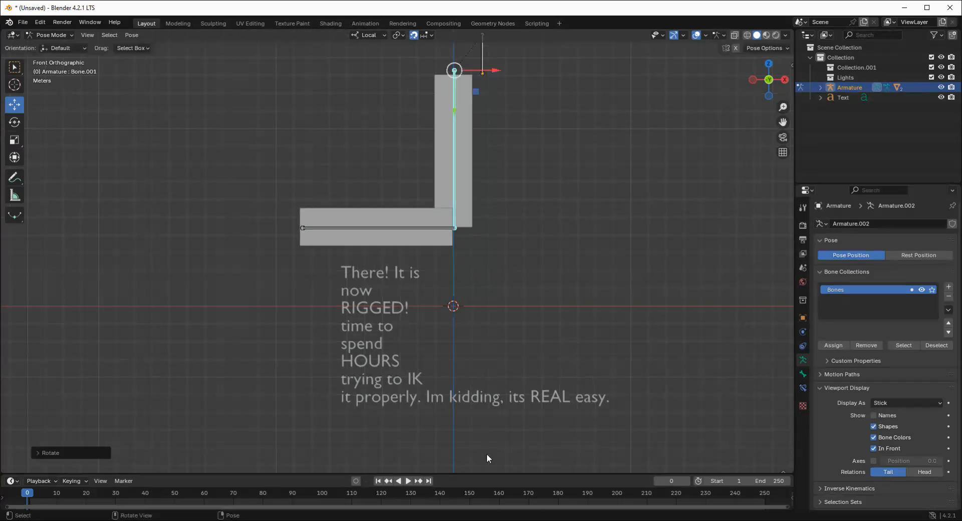
# Rotate the lower leg bone by 180° and another 90° to straighten the leg, and deselect it.
pyautogui.click(431, 228)
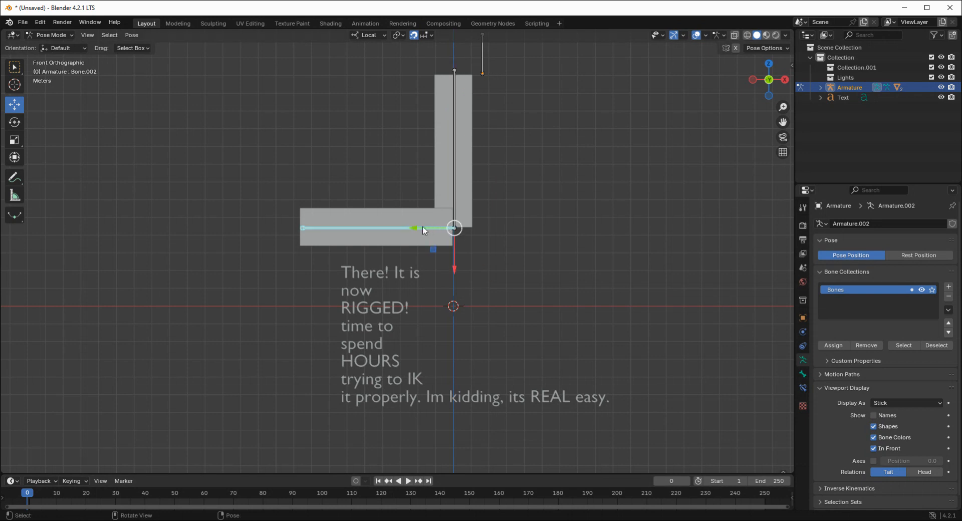
pyautogui.write('r180')
pyautogui.press('Return')
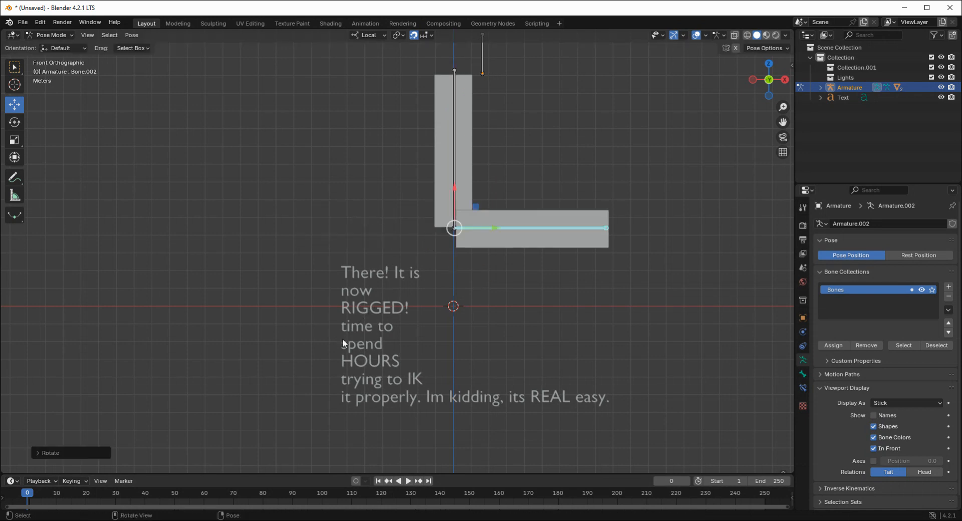
pyautogui.write('r90')
pyautogui.press('Return')
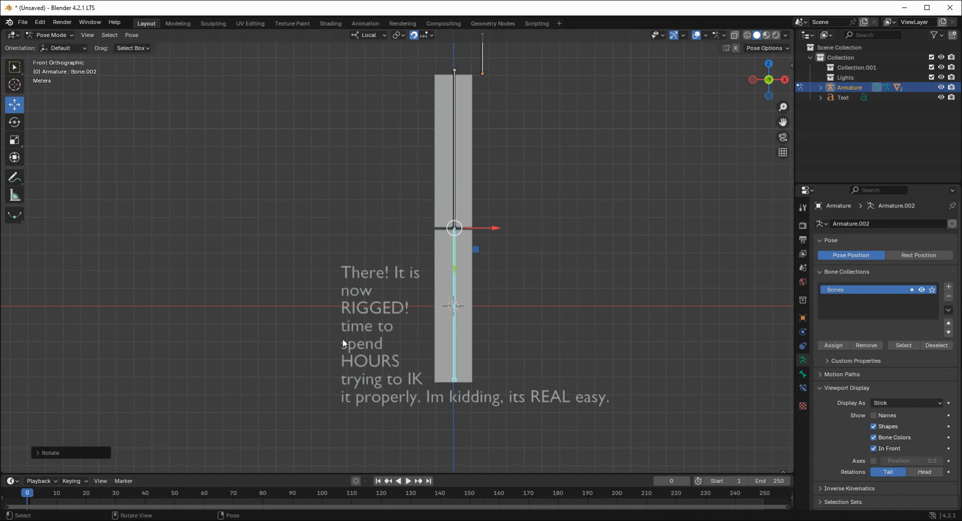
pyautogui.click(518, 166)
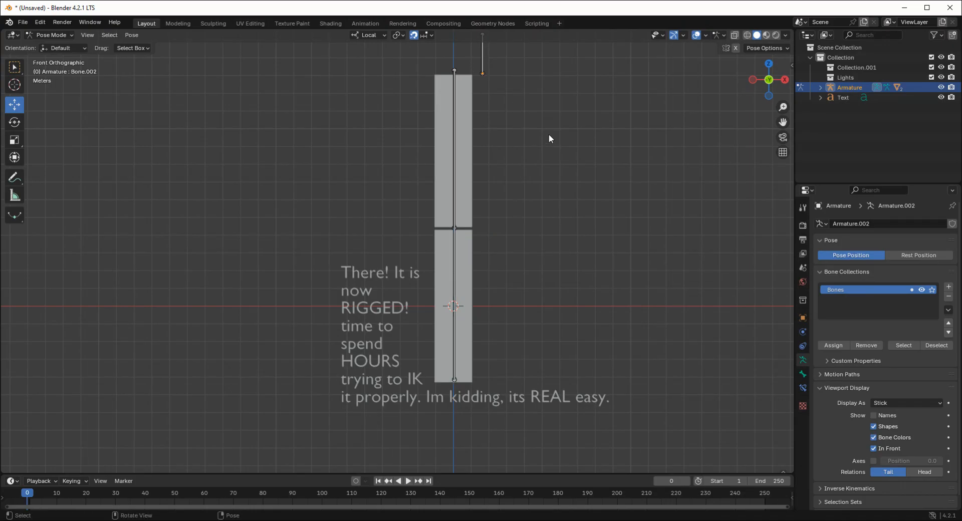
# Enter Edit Mode and, in the left side view, extrude a foot bone diagonally downward from the lower leg bone's end.
pyautogui.click(456, 276)
pyautogui.press('Tab')
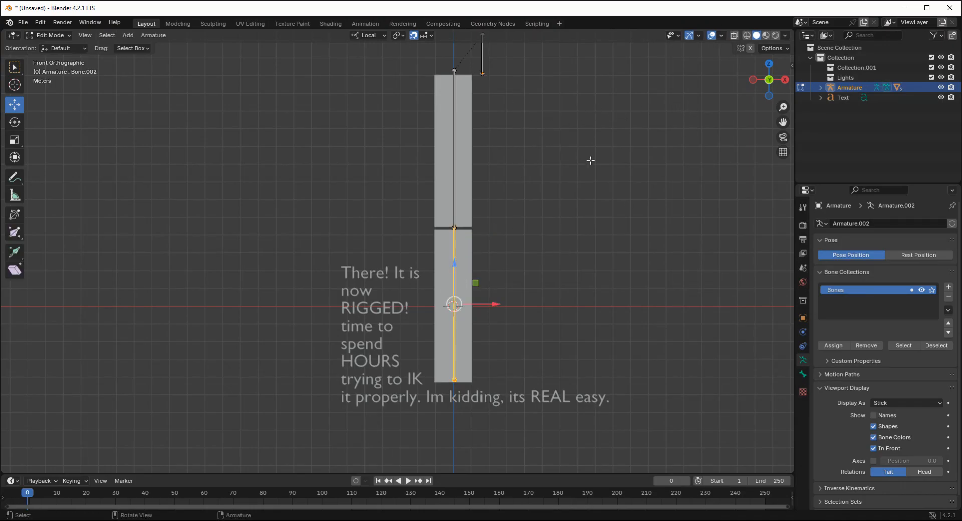
pyautogui.moveTo(766, 80); pyautogui.dragTo(759, 83)
pyautogui.click(758, 81)
pyautogui.click(397, 381)
pyautogui.press('e')
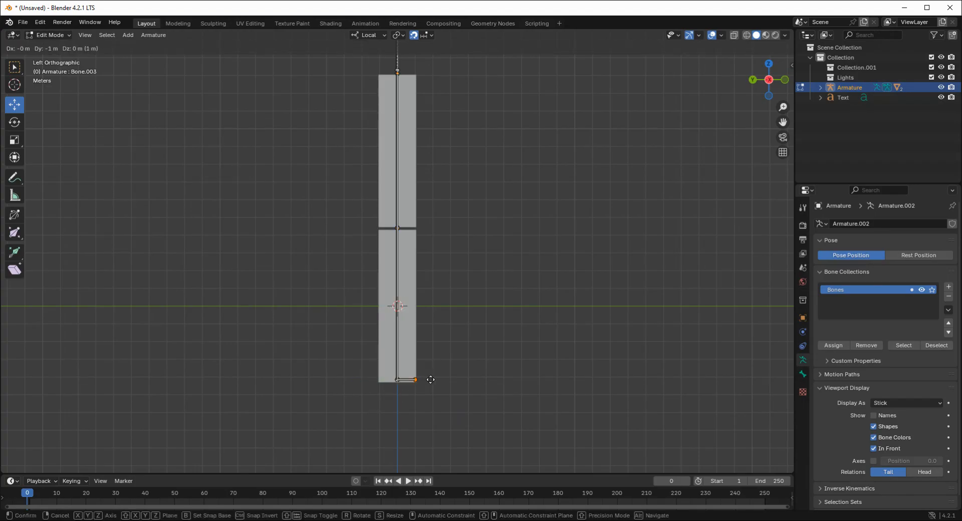
pyautogui.click(434, 399)
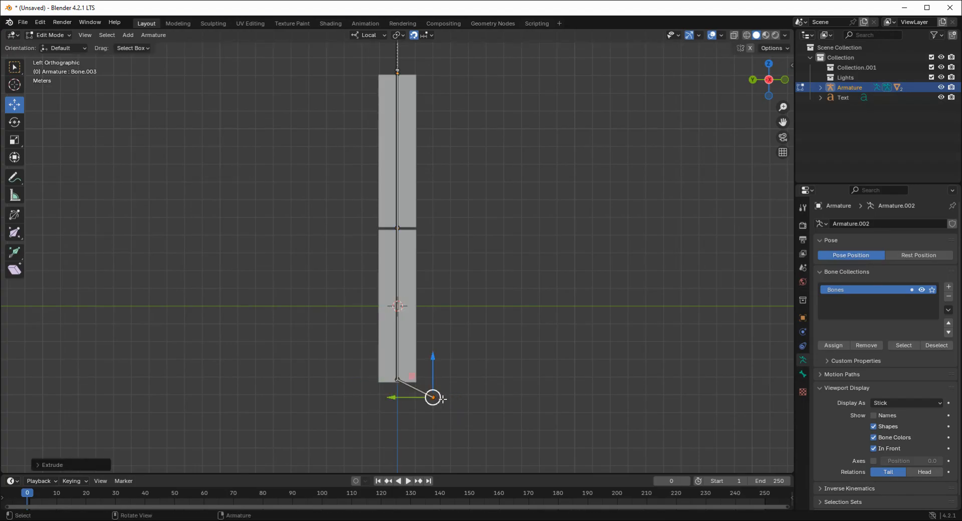
# Extrude a second bone 2 m horizontally from the ankle joint, opposite the foot bone, and turn snapping off.
pyautogui.click(396, 379)
pyautogui.press('e')
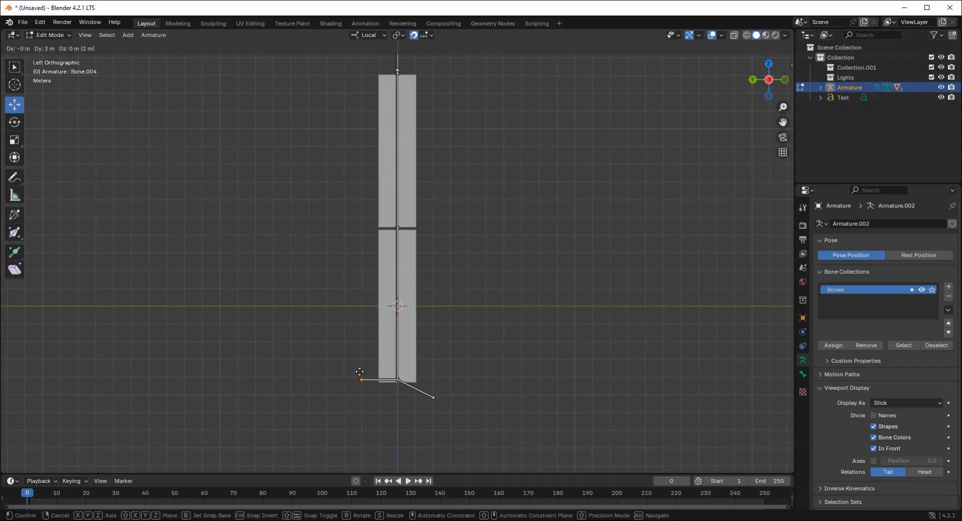
pyautogui.click(359, 371)
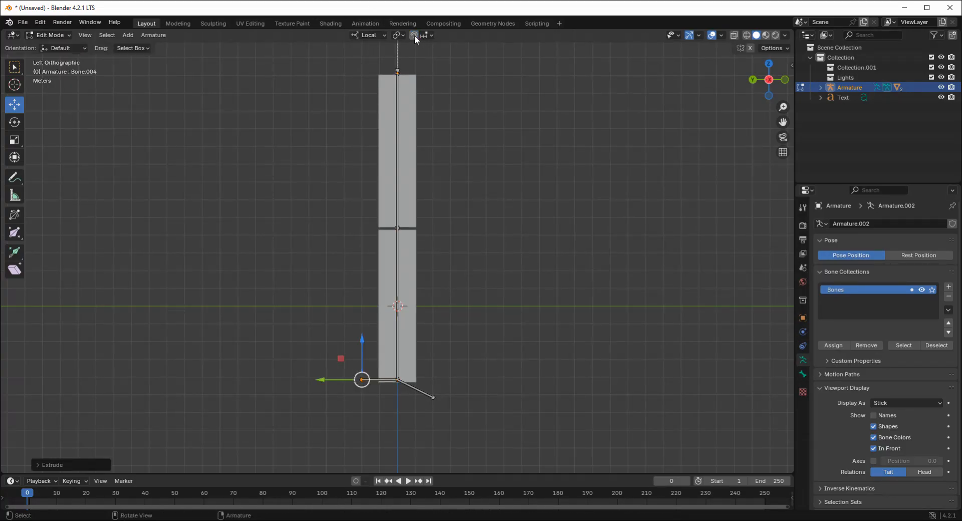
# Try to rotate the horizontal ankle bone in Edit Mode.
pyautogui.hotkey('ctrl', 'Tab')
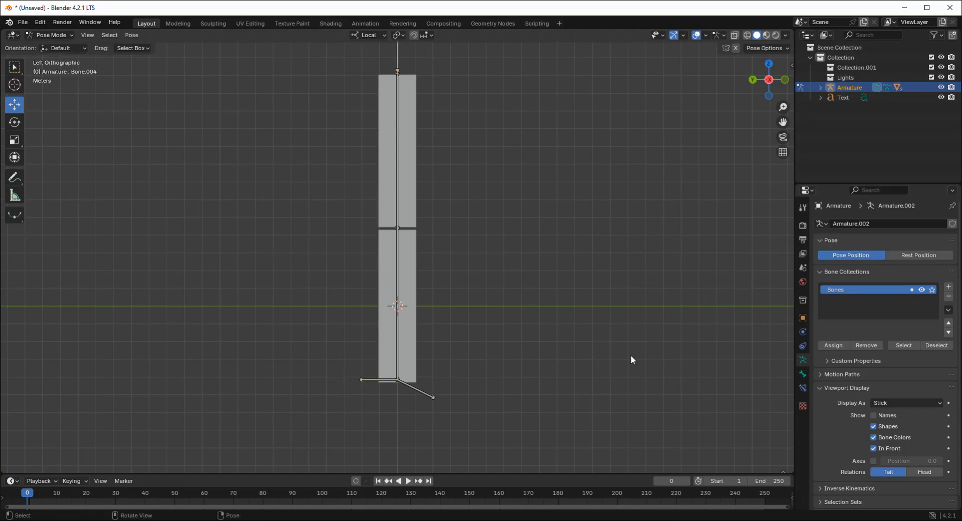
pyautogui.press('Tab')
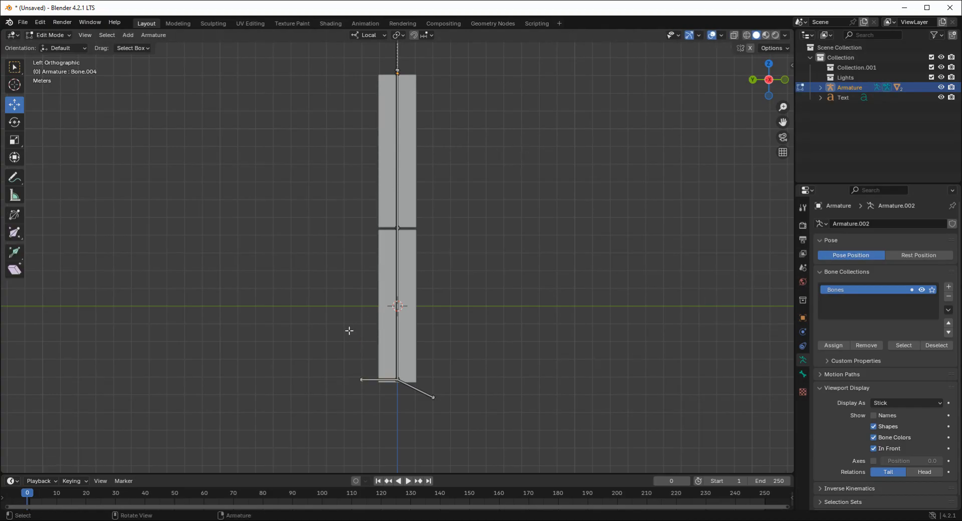
pyautogui.click(366, 379)
pyautogui.press('r')
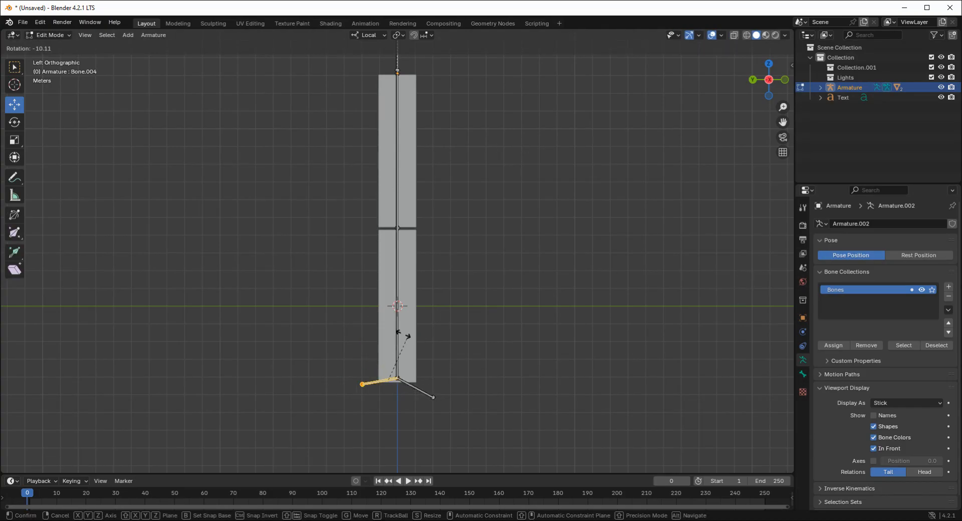
pyautogui.rightClick(419, 337)
pyautogui.press('Tab')
pyautogui.press('Tab')
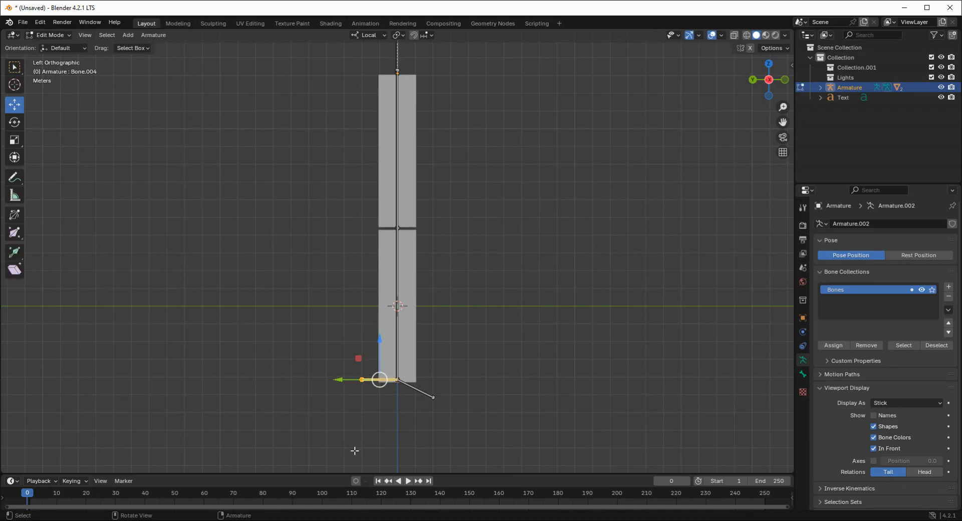
# Switch to Pose Mode, try moving the horizontal ankle bone and deselect it.
pyautogui.press('Tab')
pyautogui.press('r')
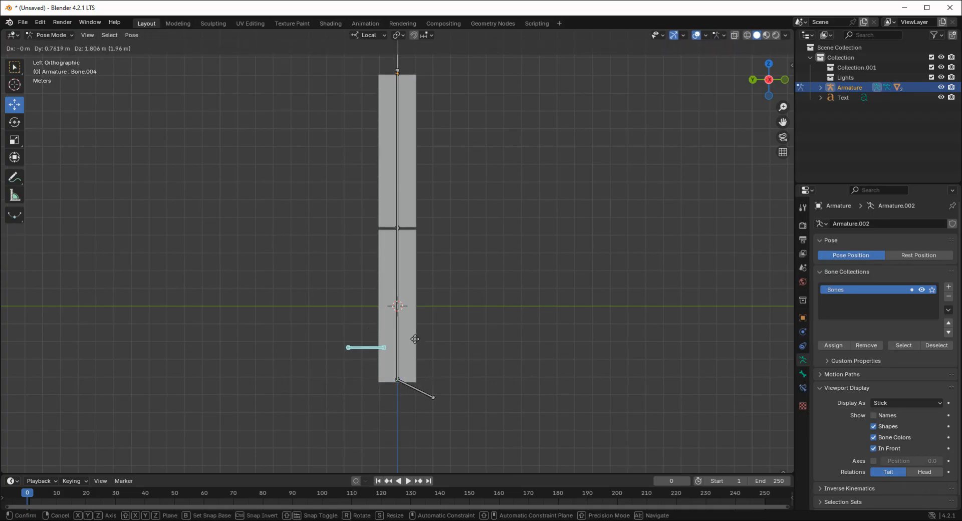
pyautogui.rightClick(447, 373)
pyautogui.click(423, 346)
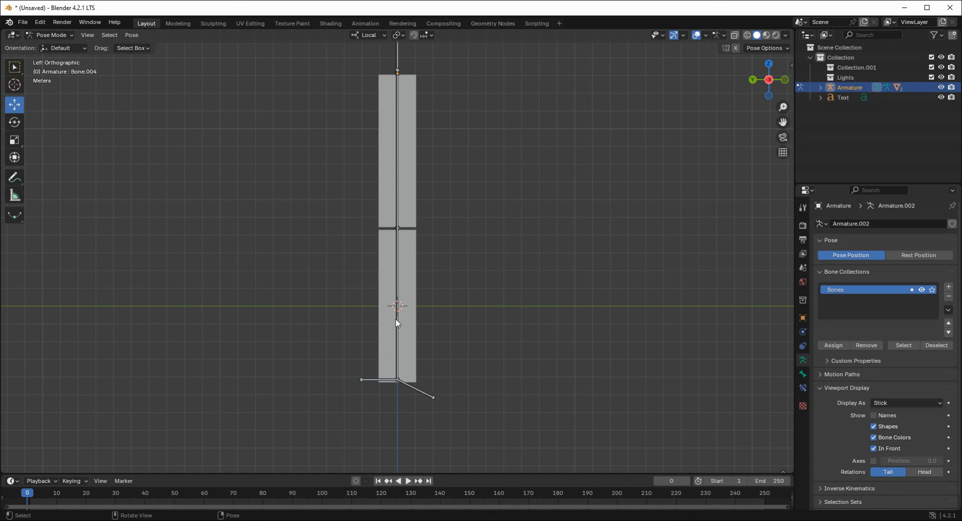
pyautogui.click(781, 82)
pyautogui.click(482, 70)
pyautogui.press('r')
pyautogui.rightClick(442, 180)
pyautogui.press('r')
pyautogui.rightClick(539, 215)
pyautogui.click(611, 275)
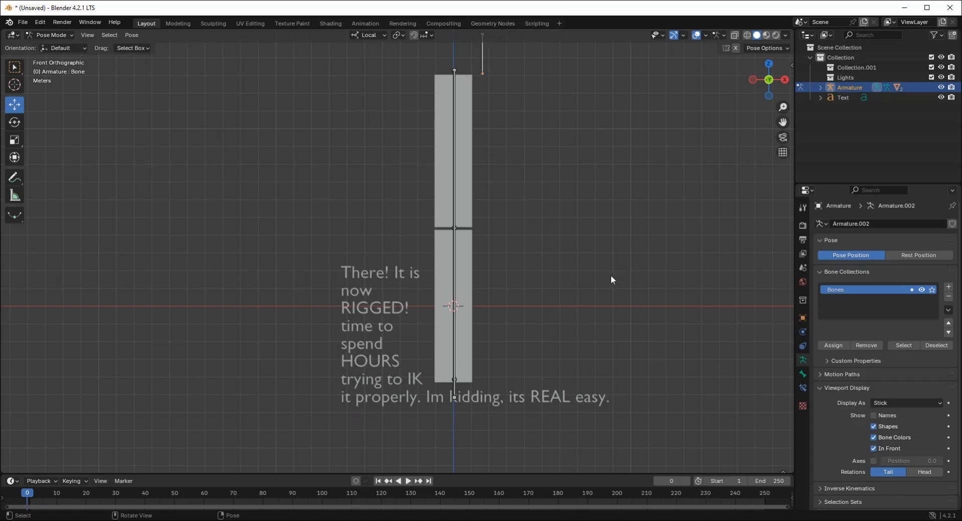
# Leave armature editing, enter Edit Mode on the 3D text object and delete its old message, keeping the final period.
pyautogui.press('Tab')
pyautogui.press('Tab')
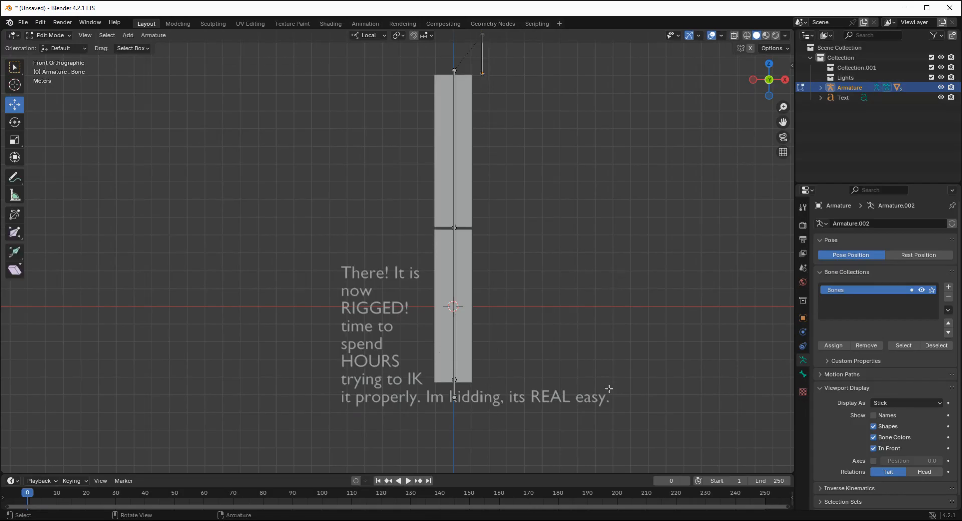
pyautogui.click(602, 404)
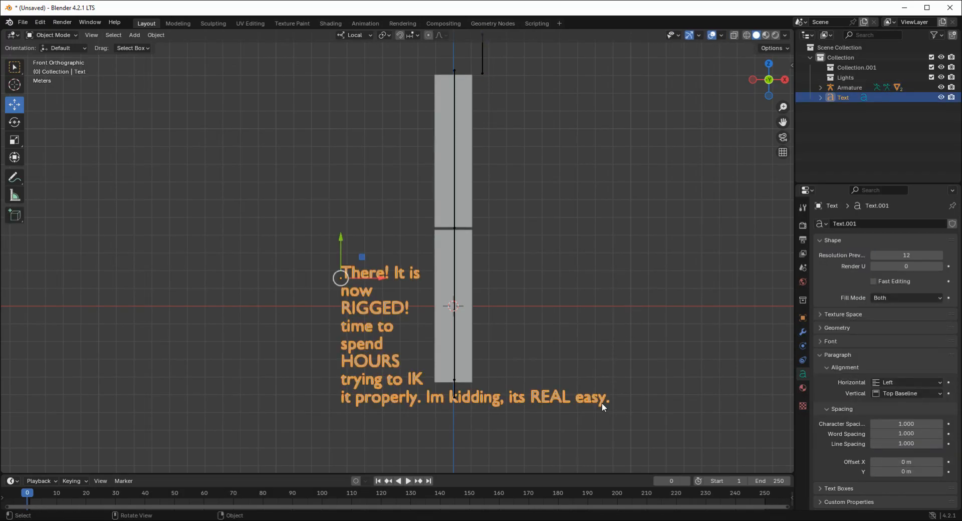
pyautogui.press('Tab')
pyautogui.doubleClick(599, 401)
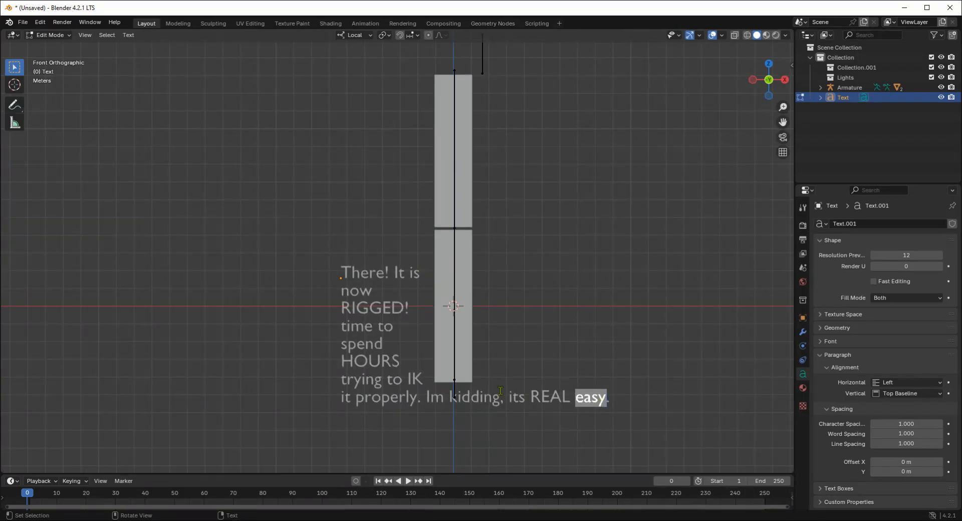
pyautogui.press('BackSpace')
pyautogui.press('BackSpace')
pyautogui.press('BackSpace')
pyautogui.press('BackSpace')
pyautogui.press('BackSpace')
pyautogui.press('BackSpace')
pyautogui.press('BackSpace')
pyautogui.press('BackSpace')
pyautogui.press('BackSpace')
pyautogui.press('BackSpace')
pyautogui.press('BackSpace')
pyautogui.press('BackSpace')
pyautogui.press('BackSpace')
pyautogui.press('BackSpace')
pyautogui.press('BackSpace')
pyautogui.press('BackSpace')
pyautogui.press('BackSpace')
pyautogui.press('BackSpace')
pyautogui.press('BackSpace')
pyautogui.press('BackSpace')
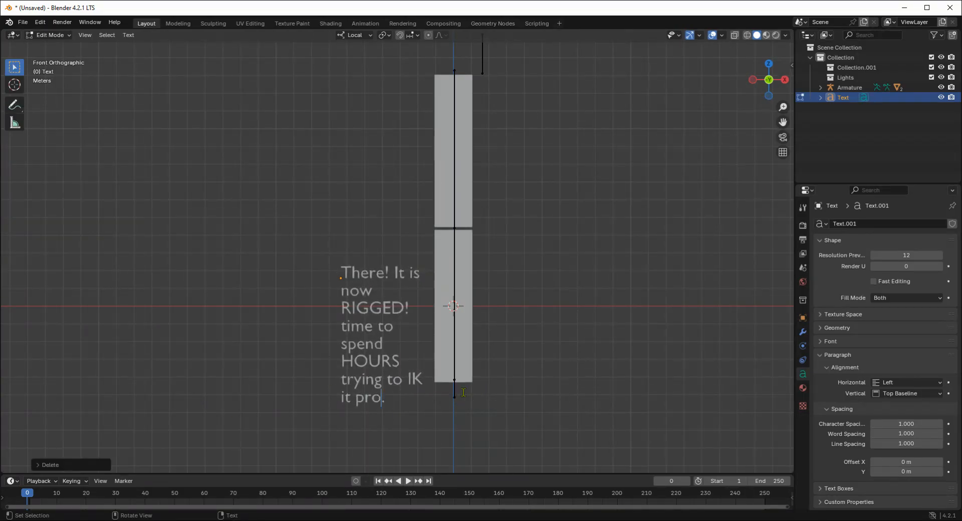
pyautogui.press('BackSpace')
pyautogui.press('BackSpace')
pyautogui.press('BackSpace')
pyautogui.press('BackSpace')
pyautogui.press('BackSpace')
pyautogui.press('BackSpace')
pyautogui.press('BackSpace')
pyautogui.press('BackSpace')
pyautogui.press('BackSpace')
pyautogui.press('BackSpace')
pyautogui.press('BackSpace')
pyautogui.press('BackSpace')
pyautogui.press('BackSpace')
pyautogui.press('BackSpace')
pyautogui.press('BackSpace')
pyautogui.press('BackSpace')
pyautogui.press('BackSpace')
pyautogui.press('BackSpace')
pyautogui.press('BackSpace')
pyautogui.press('BackSpace')
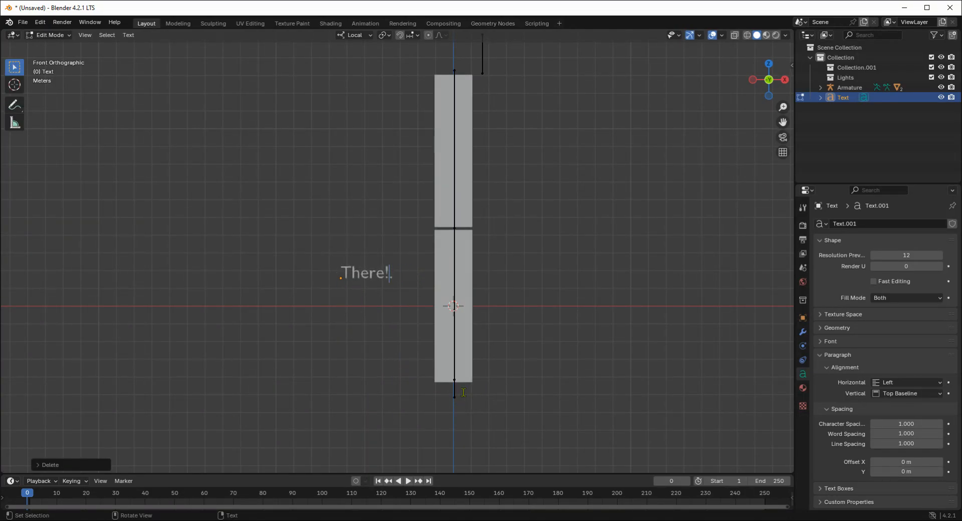
# Write "Time to IK it! To add an IK constraint to a bone, go" in the text object, broken over four lines.
pyautogui.write('Time')
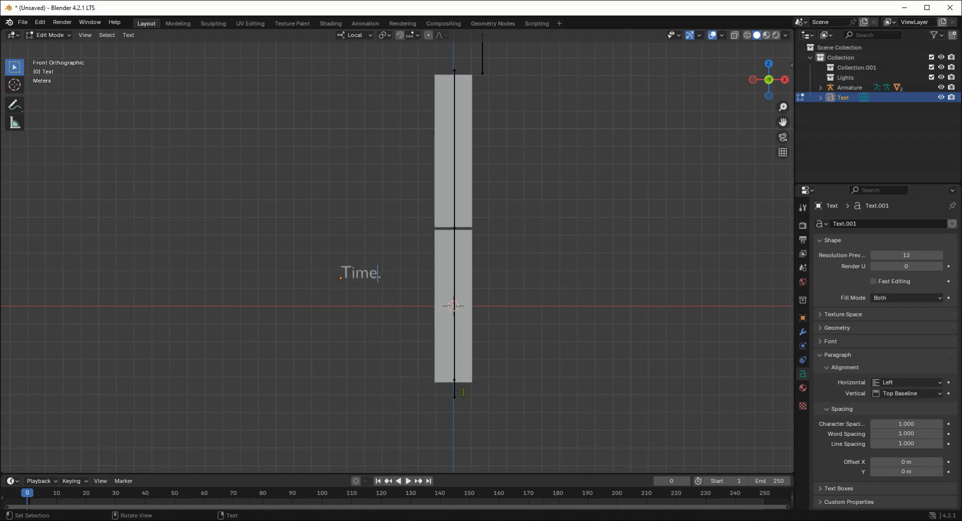
pyautogui.write(' to IK')
pyautogui.press('Return')
pyautogui.write('it! To ')
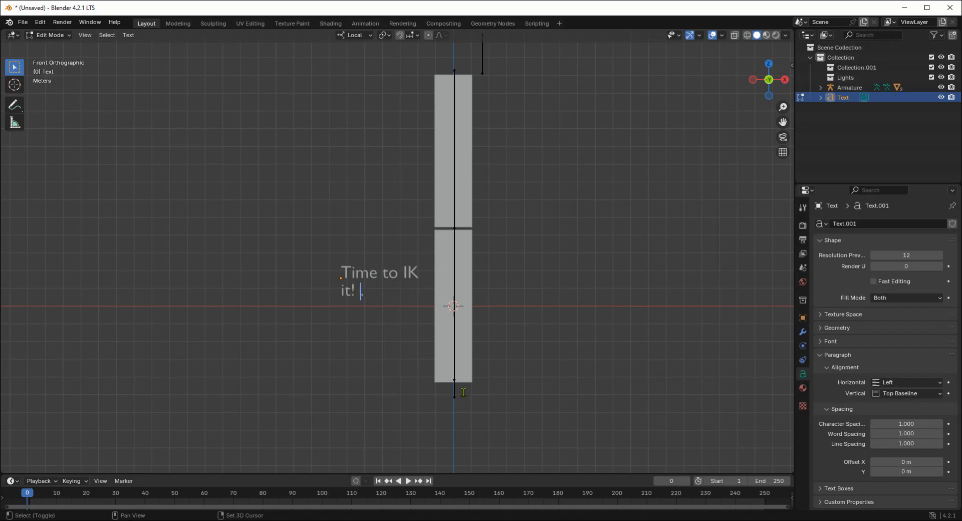
pyautogui.write('ad')
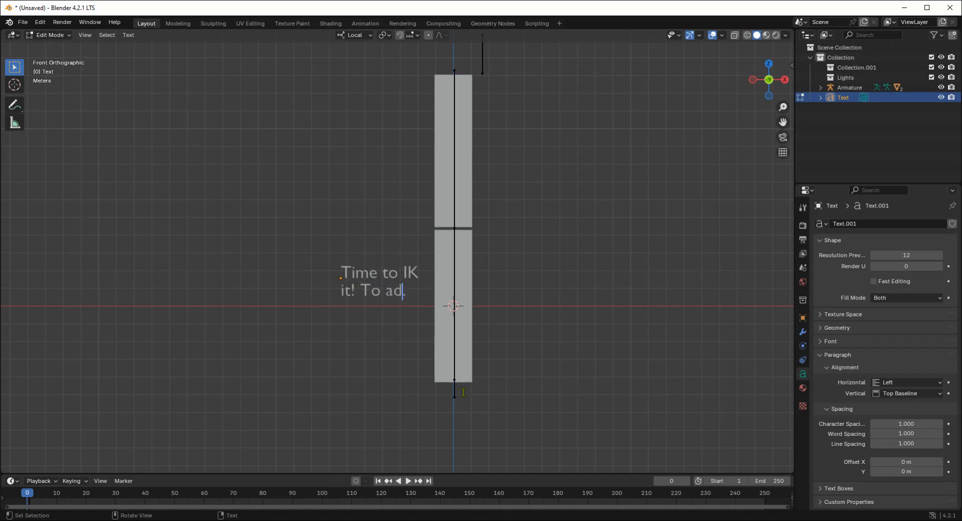
pyautogui.write('d an')
pyautogui.press('Return')
pyautogui.write('IK const')
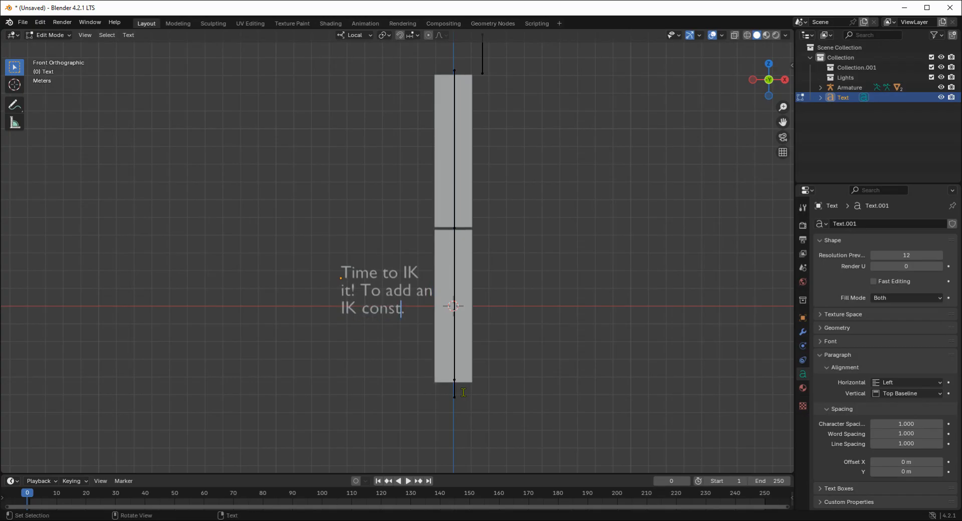
pyautogui.write('raint')
pyautogui.press('Return')
pyautogui.write('to a bone, go')
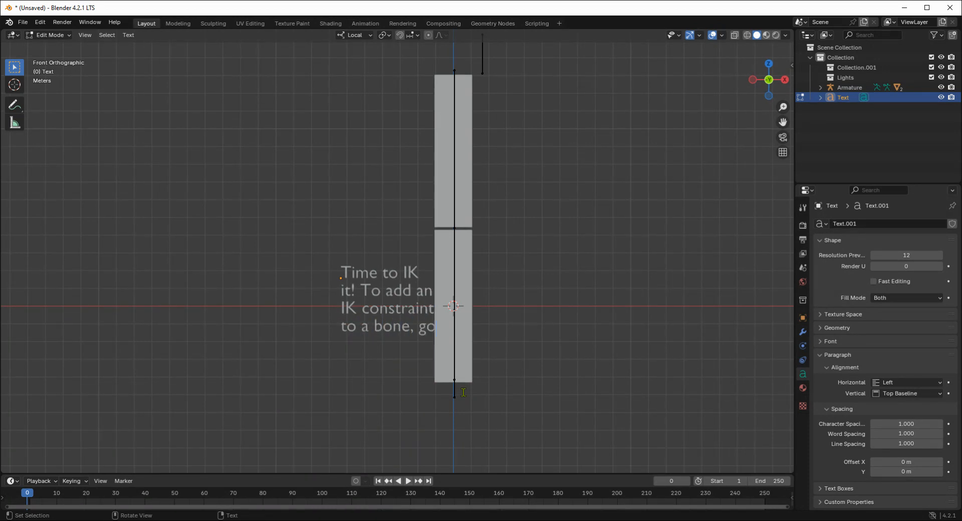
# Continue the text with "to the constraints tab." over three short lines, then return to Object Mode and deselect the text.
pyautogui.write('to the co')
pyautogui.write('n')
pyautogui.press('BackSpace')
pyautogui.press('BackSpace')
pyautogui.press('BackSpace')
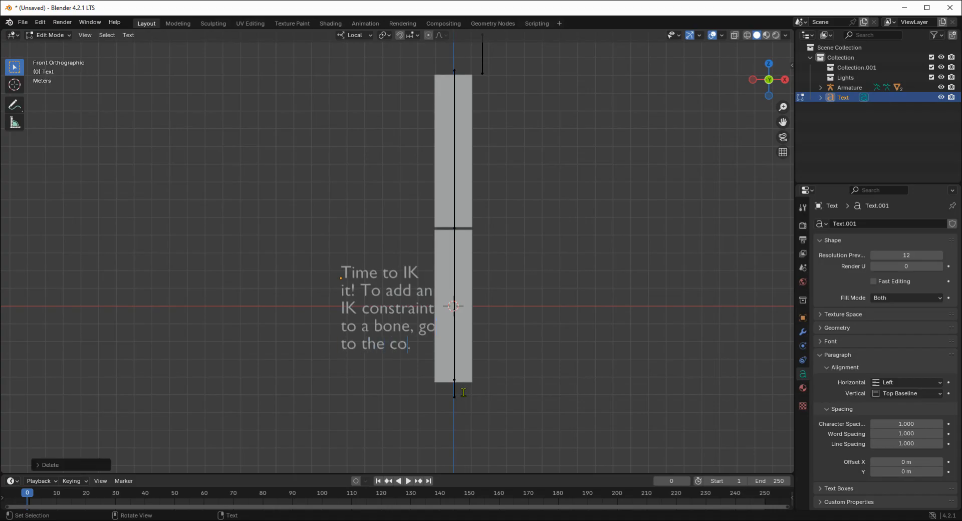
pyautogui.write('constr')
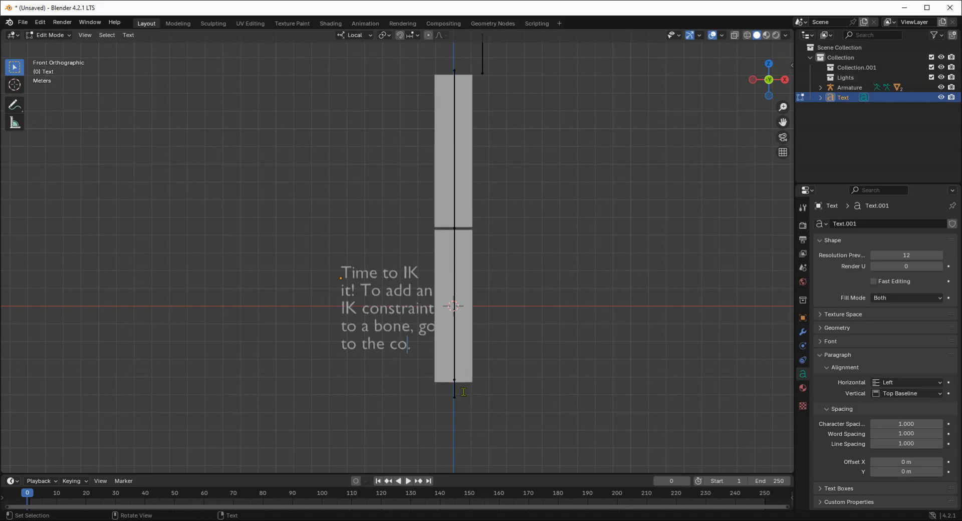
pyautogui.press('BackSpace')
pyautogui.press('BackSpace')
pyautogui.press('BackSpace')
pyautogui.press('BackSpace')
pyautogui.press('BackSpace')
pyautogui.press('BackSpace')
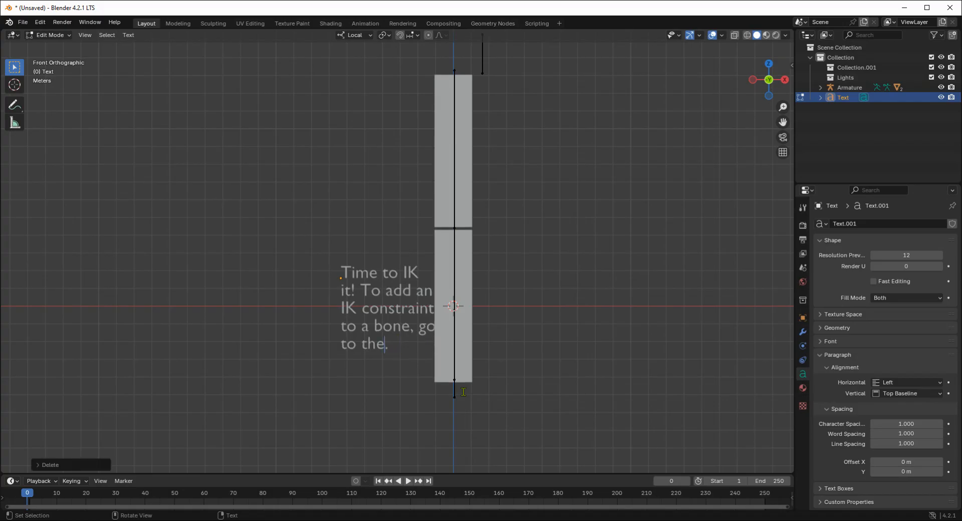
pyautogui.press('Return')
pyautogui.write('cons')
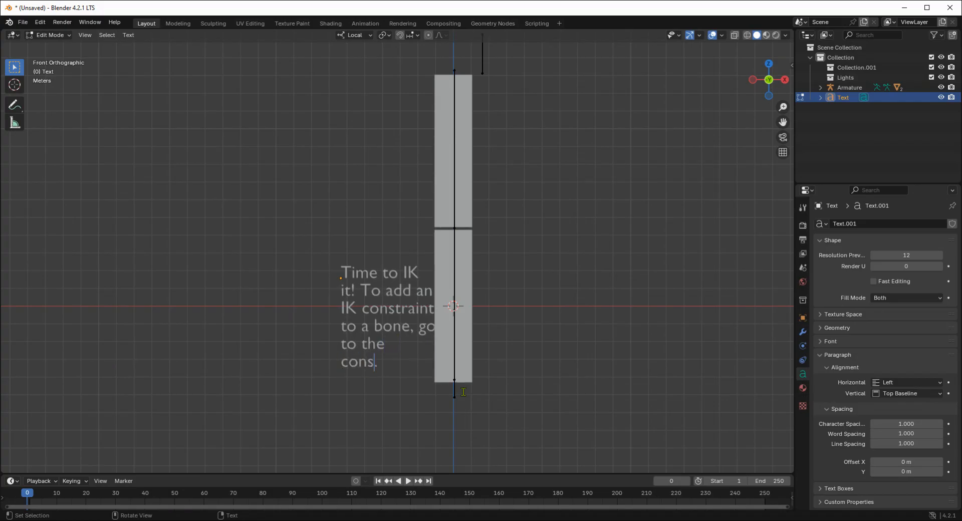
pyautogui.write('traints')
pyautogui.press('Return')
pyautogui.write('tab.')
pyautogui.press('Right')
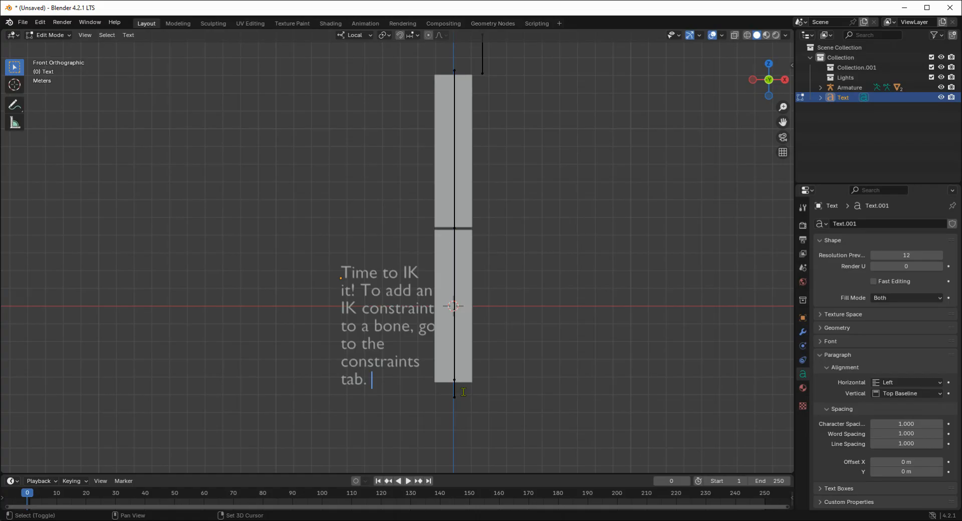
pyautogui.click(470, 203)
pyautogui.press('Return')
pyautogui.hotkey('ctrl', 'z')
pyautogui.press('Tab')
pyautogui.click(502, 277)
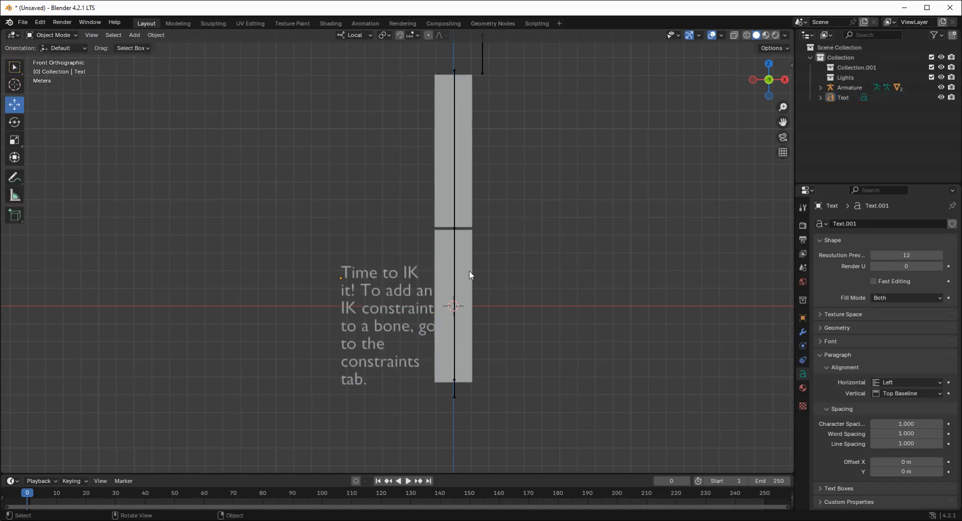
# Put the armature in Pose Mode and add an Inverse Kinematics constraint to the lower leg bone.
pyautogui.click(451, 261)
pyautogui.click(455, 257)
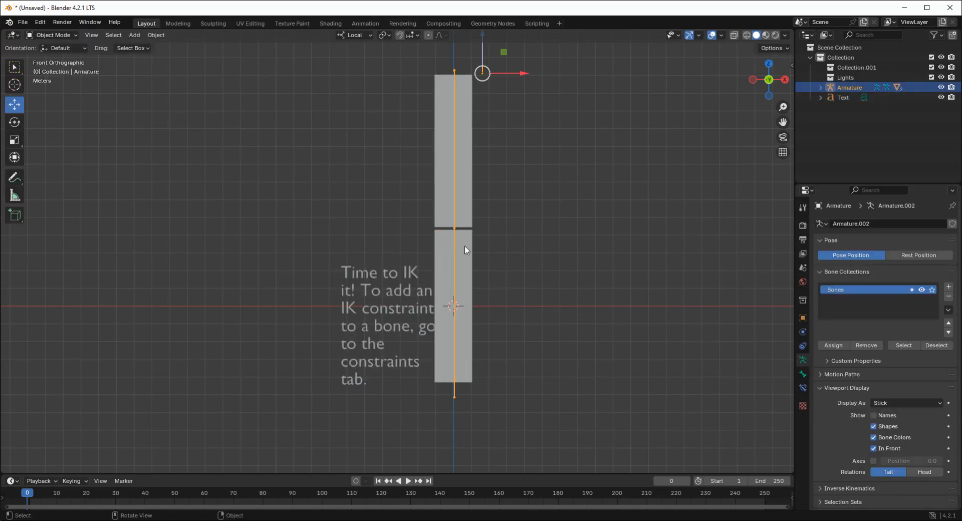
pyautogui.hotkey('ctrl', 'Tab')
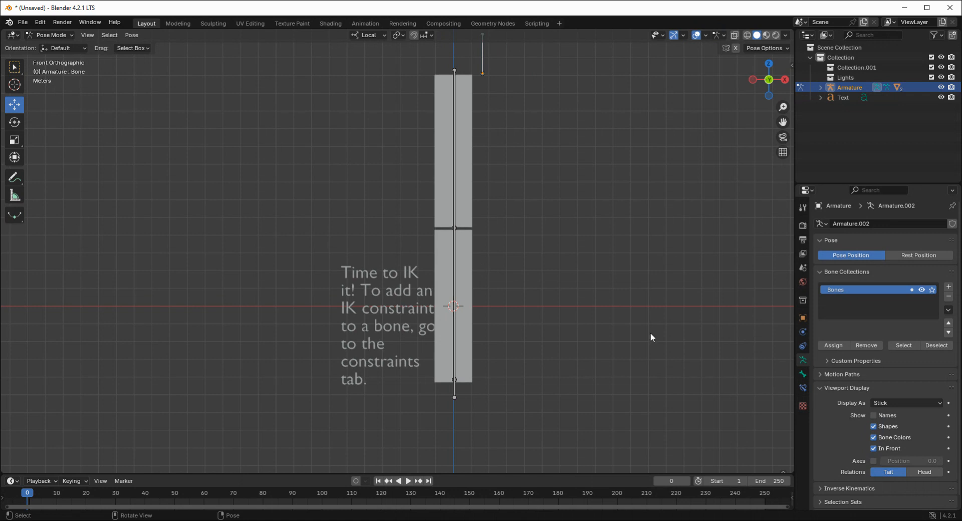
pyautogui.click(457, 249)
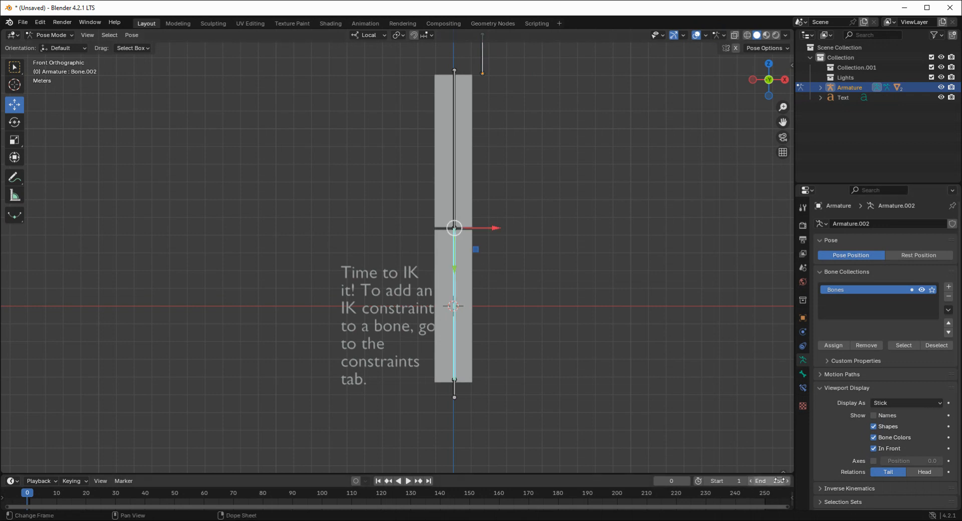
pyautogui.click(803, 387)
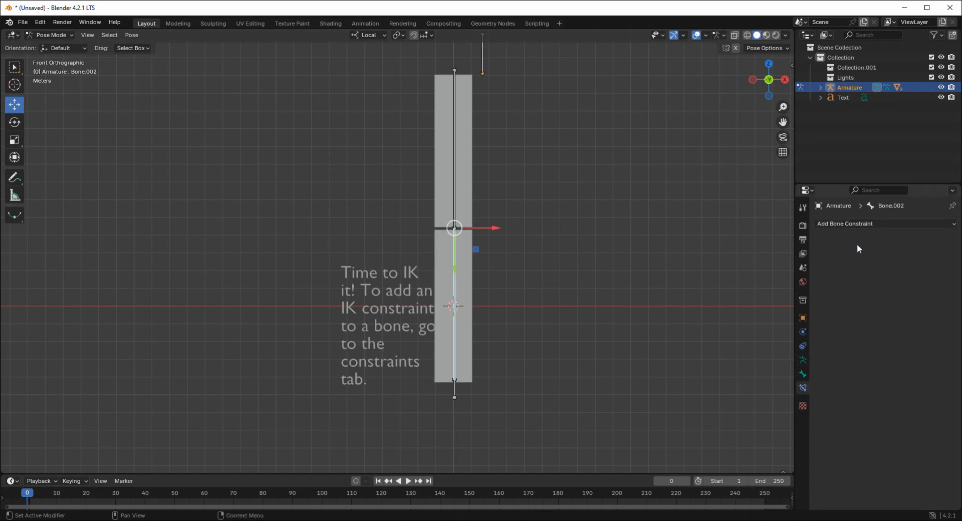
pyautogui.click(858, 223)
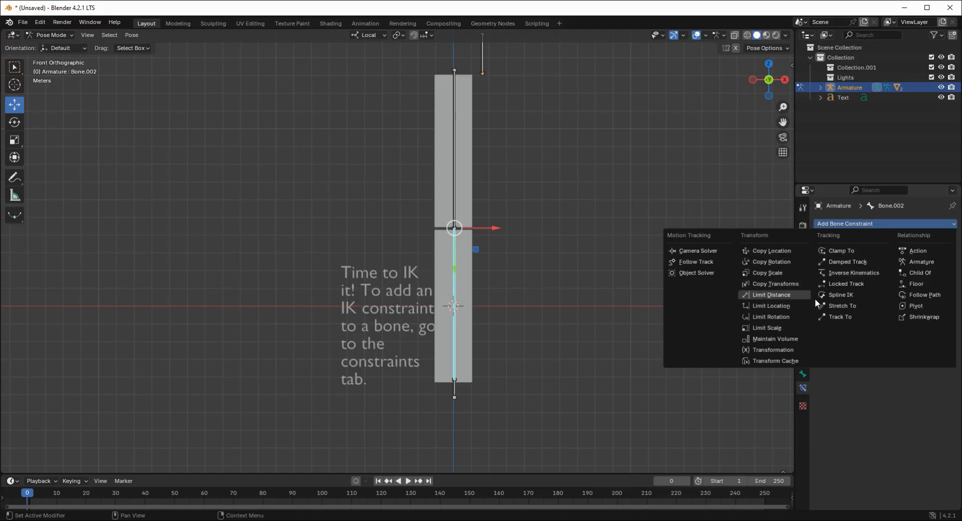
pyautogui.click(849, 274)
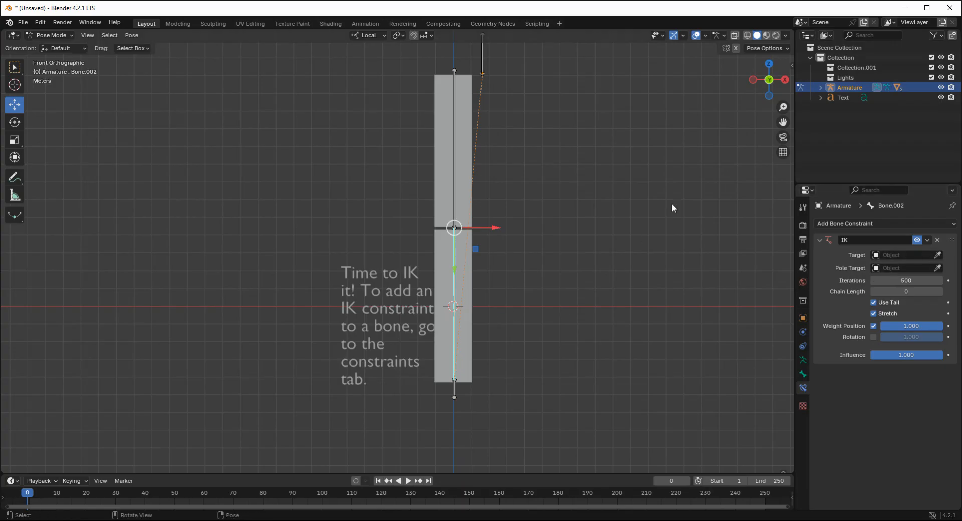
# In Edit Mode from the left side view, shift the knee joint slightly along Y toward the foot bone's side.
pyautogui.click(751, 81)
pyautogui.press('Tab')
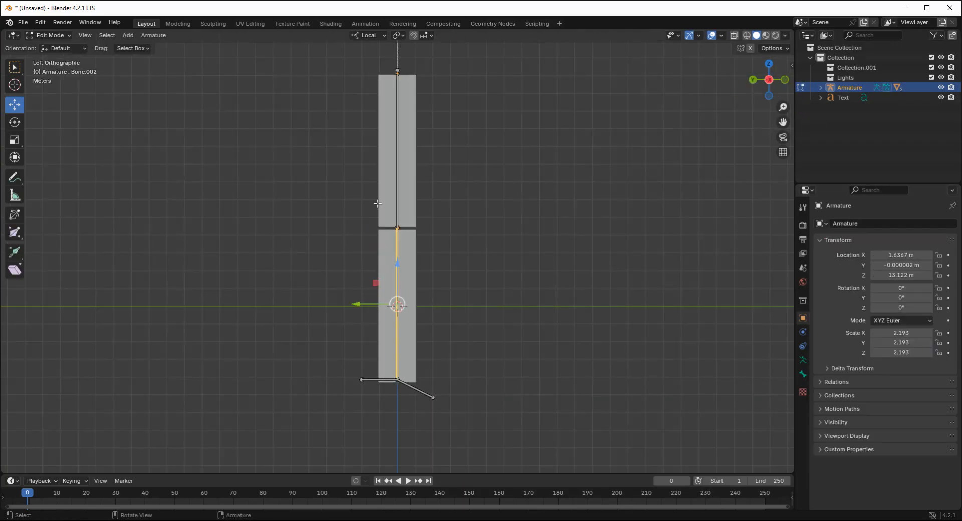
pyautogui.click(419, 214)
pyautogui.click(380, 216)
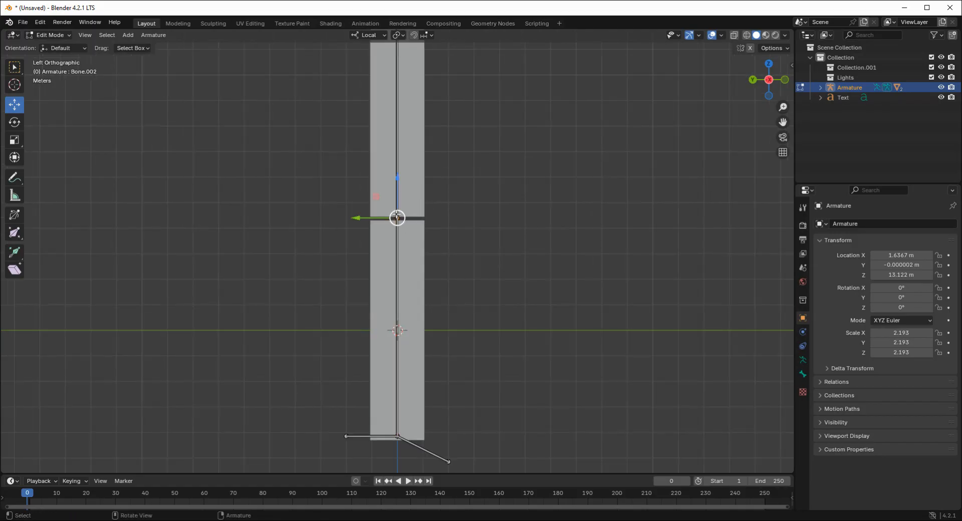
pyautogui.moveTo(379, 217); pyautogui.dragTo(386, 216)
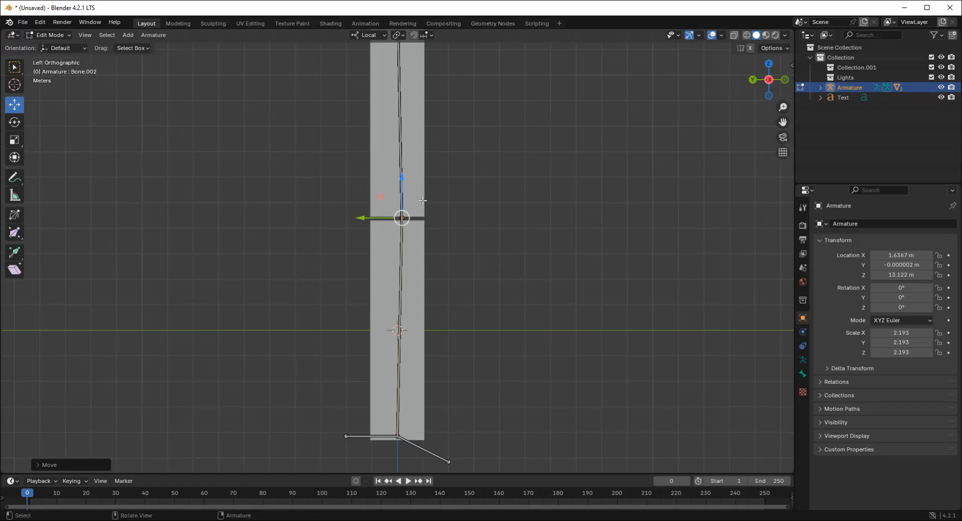
pyautogui.press('r')
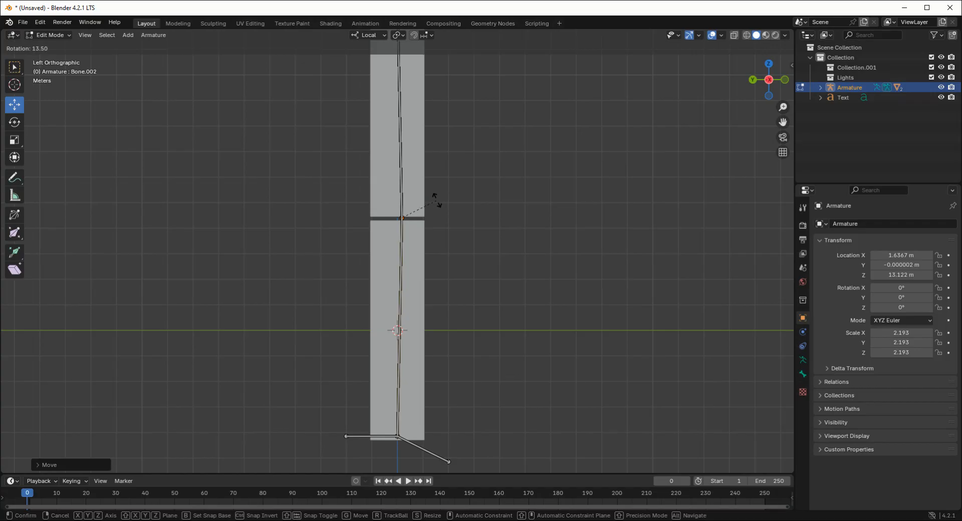
pyautogui.click(437, 200)
# Extrude a horizontal bone from the knee joint toward the foot bone's side and move it clear of the leg.
pyautogui.press('e')
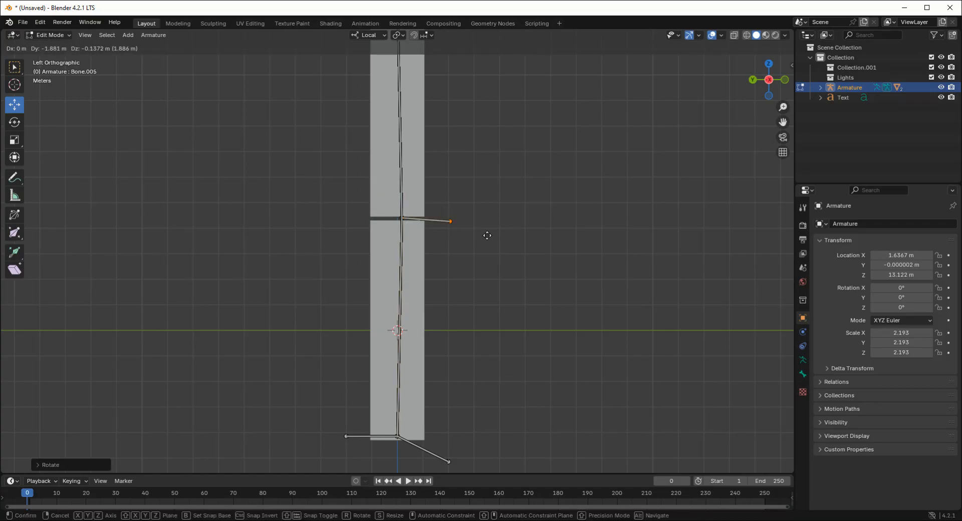
pyautogui.click(507, 230)
pyautogui.click(437, 218)
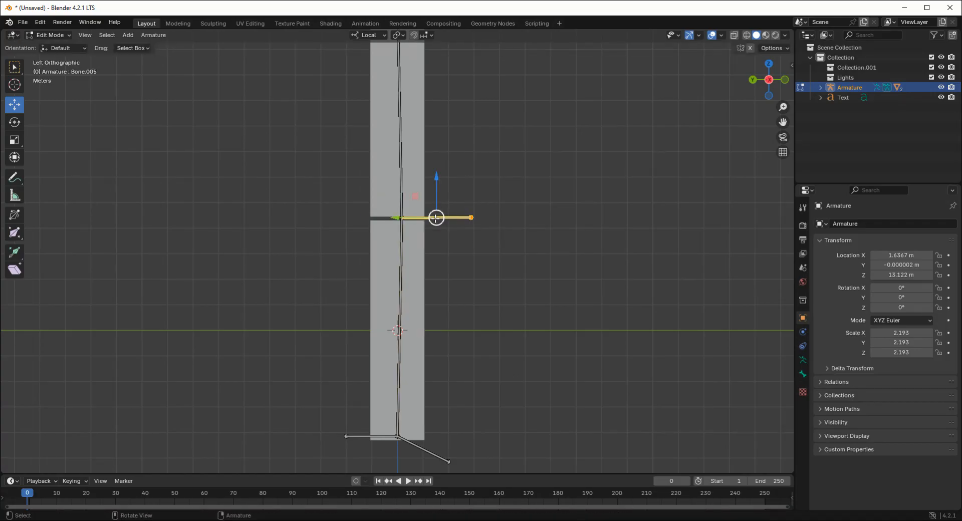
pyautogui.moveTo(436, 217); pyautogui.dragTo(527, 224)
pyautogui.scroll(-1, 407, 313)
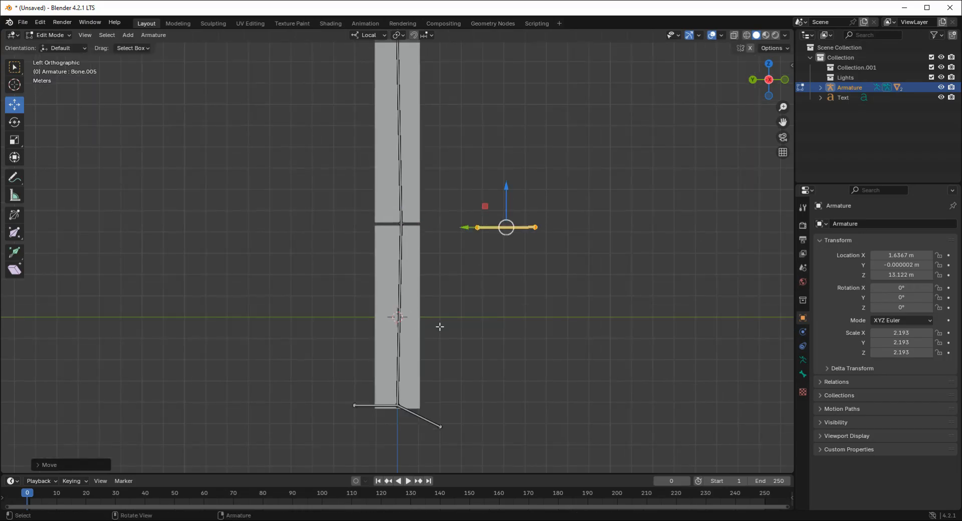
# Leave Edit Mode, put the armature in Pose Mode and select the lower leg bone.
pyautogui.press('Tab')
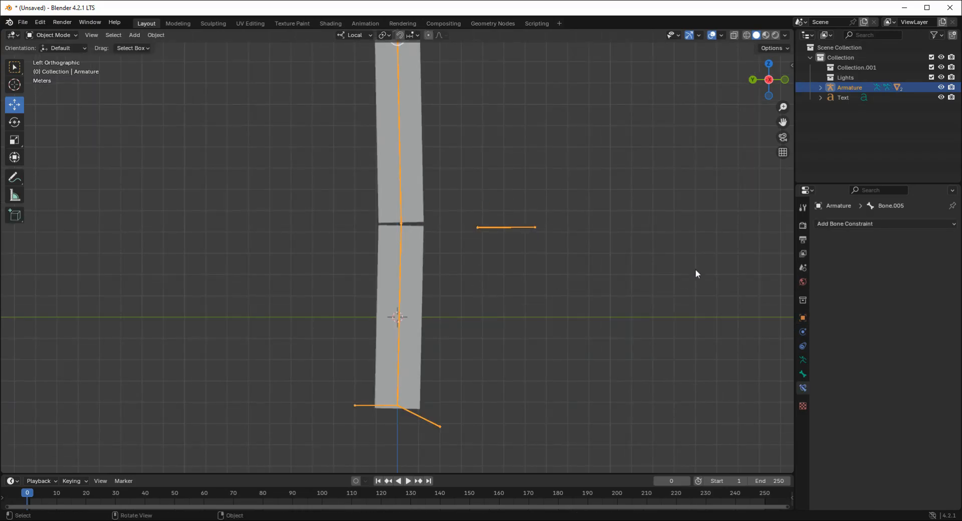
pyautogui.click(535, 323)
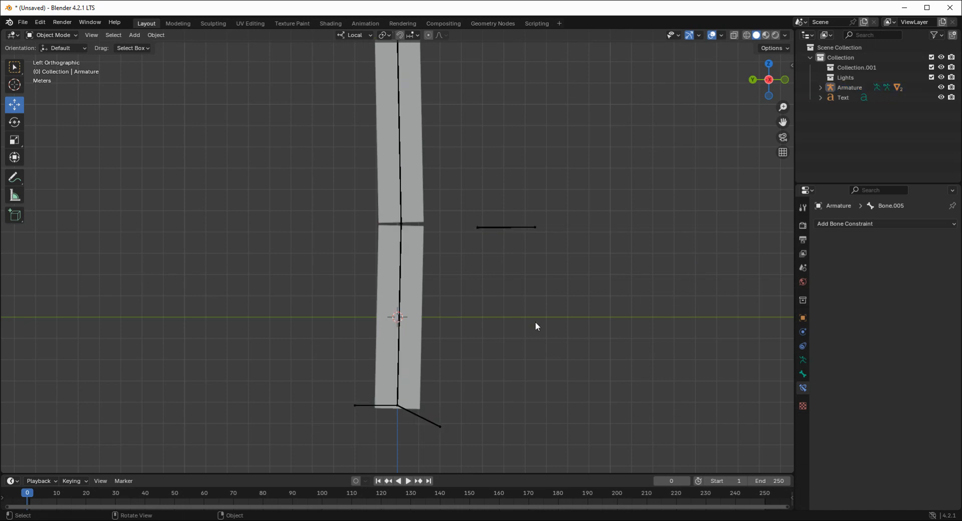
pyautogui.click(386, 240)
pyautogui.press('[')
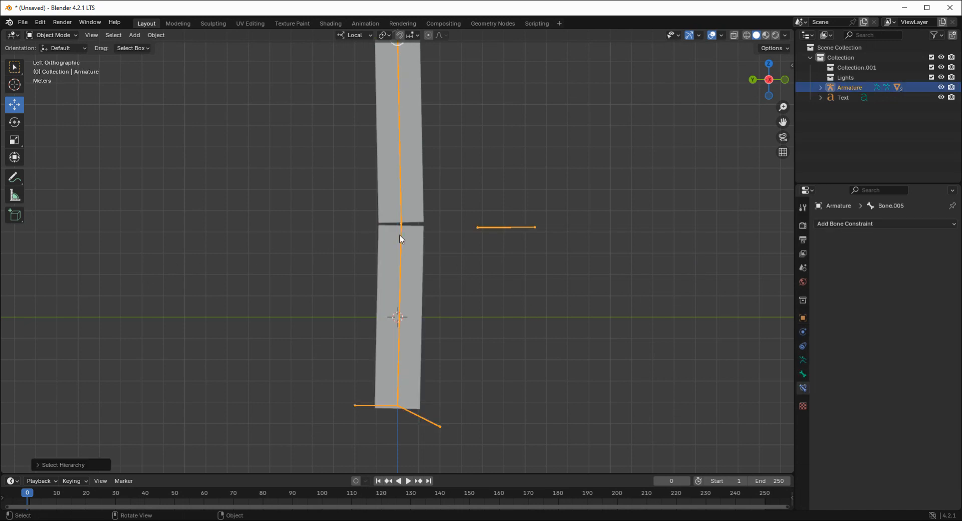
pyautogui.hotkey('ctrl', 'Tab')
pyautogui.moveTo(753, 75); pyautogui.dragTo(774, 50)
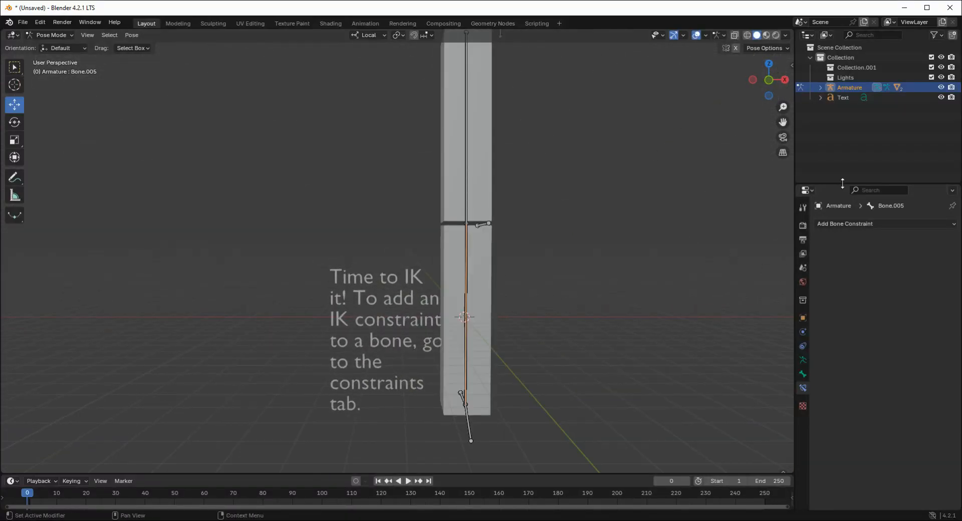
pyautogui.click(845, 228)
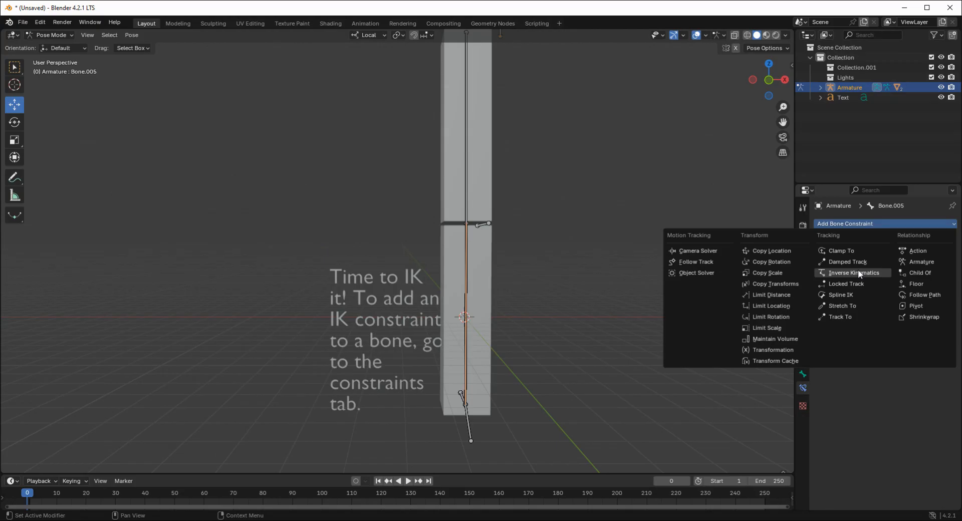
pyautogui.click(482, 292)
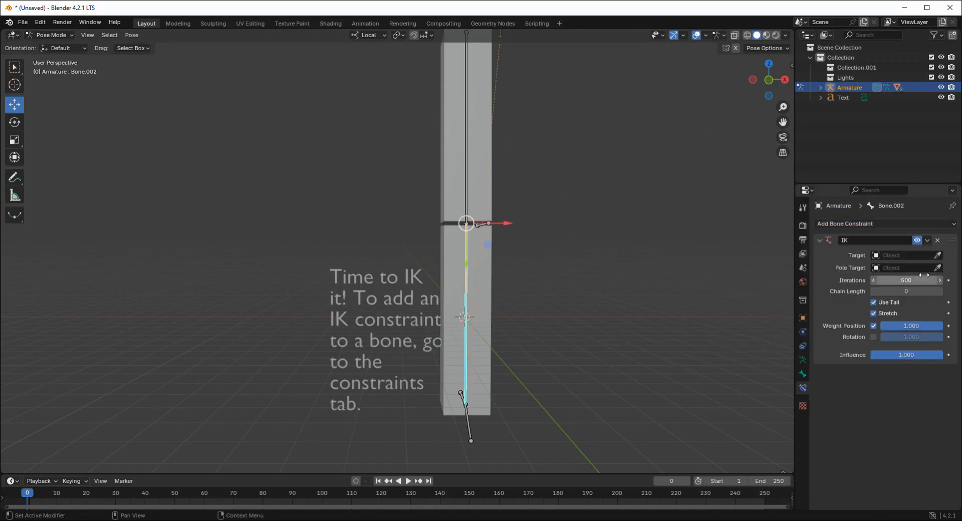
# Set the armature as the target object of the lower leg bone's IK constraint.
pyautogui.click(937, 256)
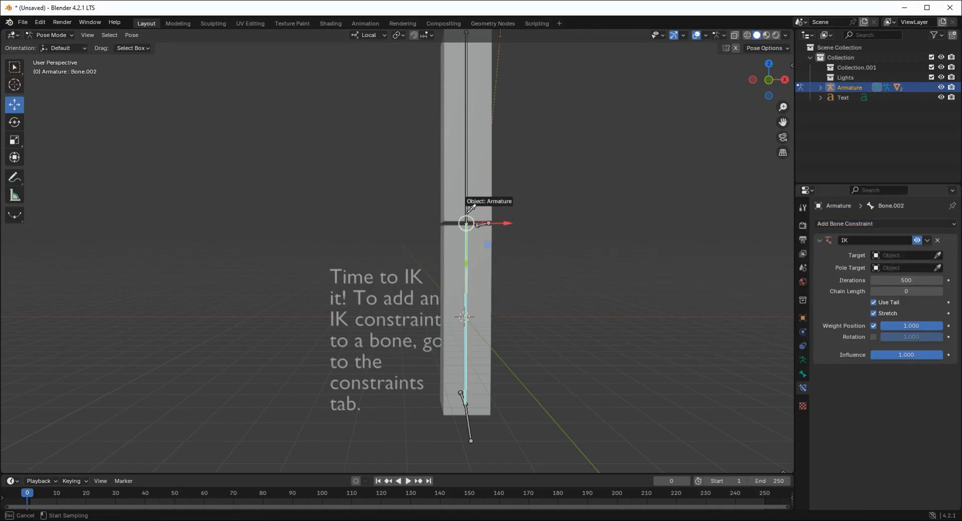
pyautogui.click(465, 220)
pyautogui.click(920, 268)
pyautogui.press('Down')
pyautogui.press('Down')
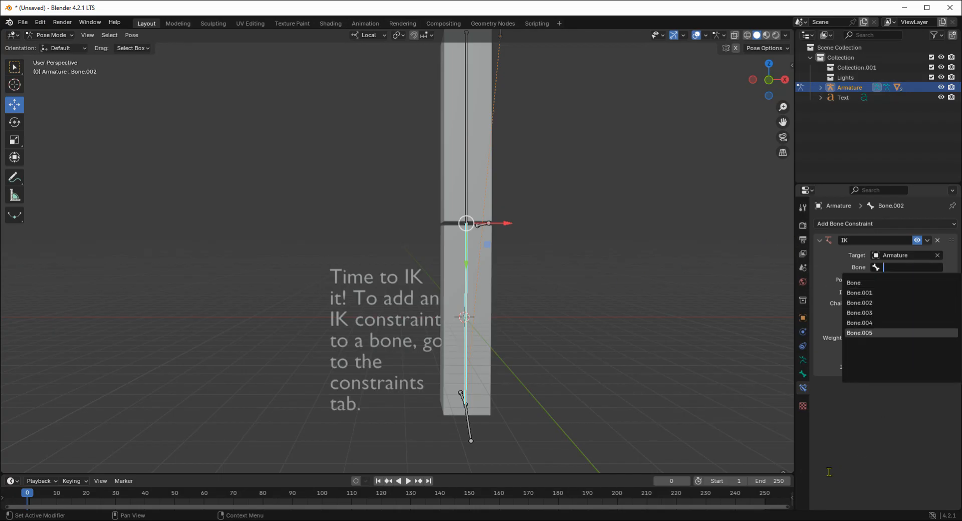
pyautogui.click(858, 333)
# Turn on the display of bone names for the armature and return to the bone constraint settings.
pyautogui.click(802, 359)
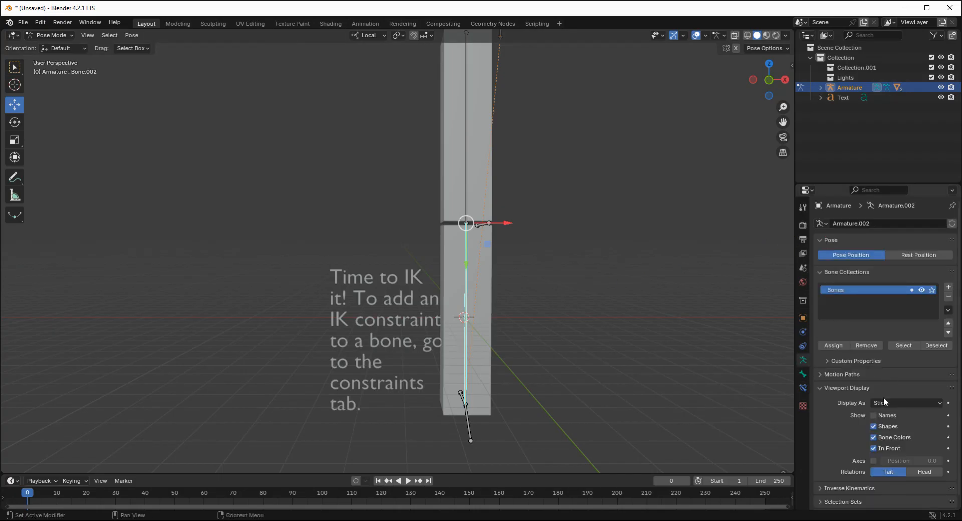
pyautogui.click(874, 415)
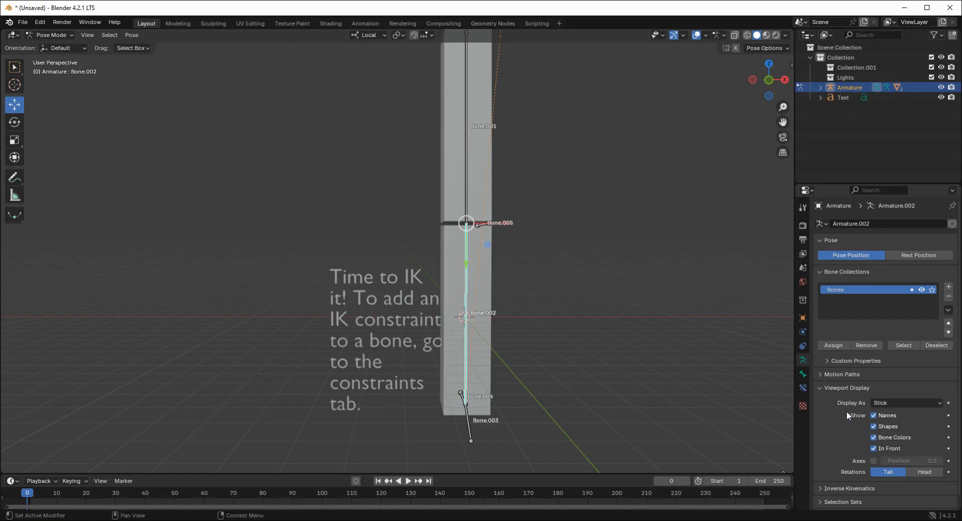
pyautogui.click(802, 388)
# Switch to Object Mode, open the text object for editing and delete all its wording.
pyautogui.hotkey('ctrl', 'Tab')
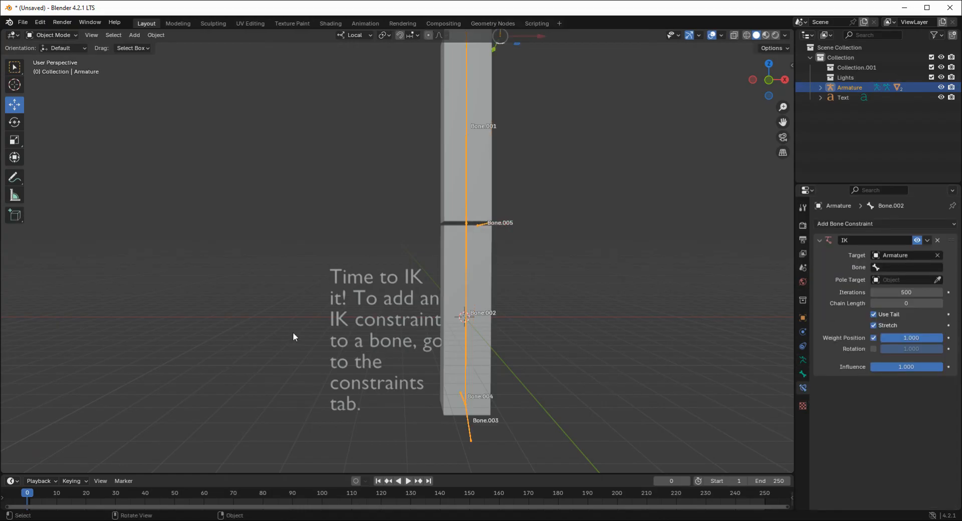
pyautogui.click(391, 400)
pyautogui.click(402, 379)
pyautogui.press('Tab')
pyautogui.doubleClick(401, 381)
pyautogui.click(402, 381)
pyautogui.moveTo(370, 421); pyautogui.dragTo(287, 276)
pyautogui.press('BackSpace')
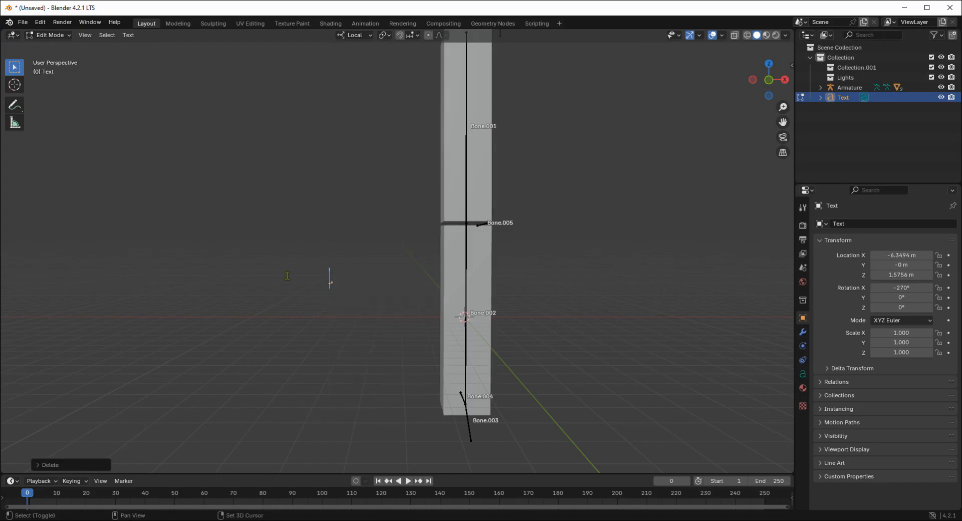
# Write "Just please, name your bones, people." over four short lines, then return to Object Mode and deselect the text.
pyautogui.write('Just please,')
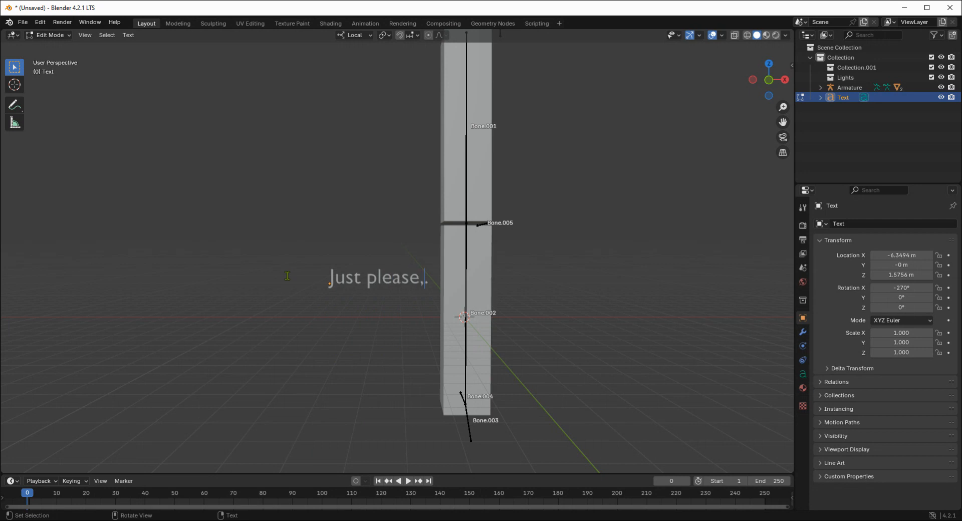
pyautogui.press('Return')
pyautogui.write('name your')
pyautogui.press('Return')
pyautogui.write('bones, ')
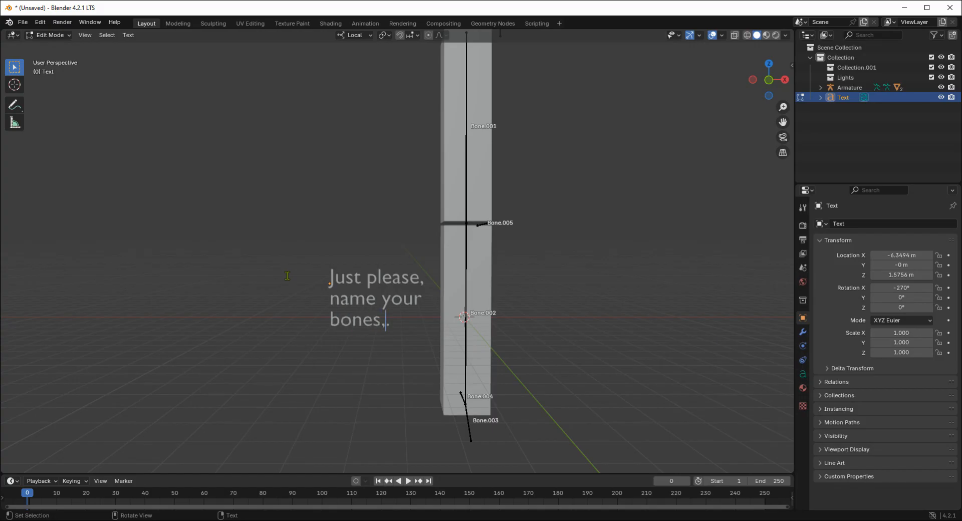
pyautogui.write('[')
pyautogui.press('BackSpace')
pyautogui.press('Return')
pyautogui.write('people.')
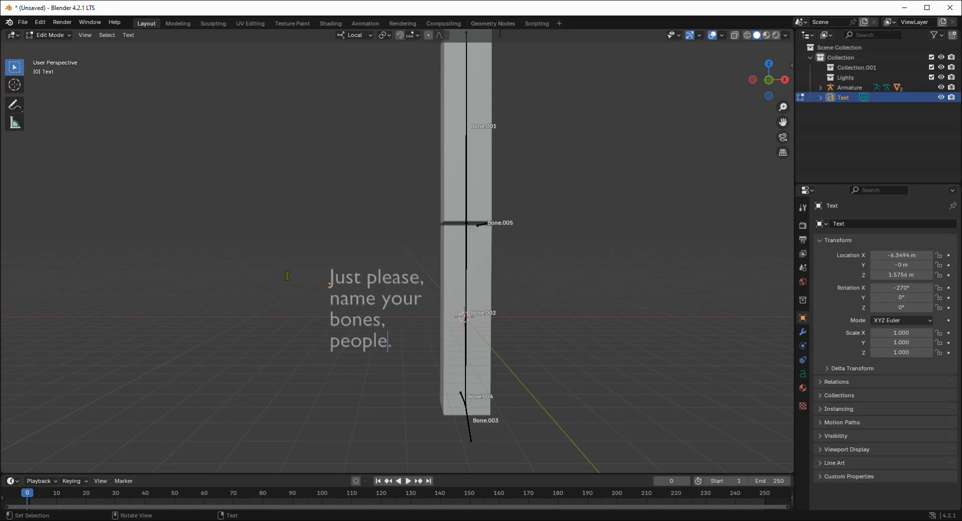
pyautogui.press('Tab')
pyautogui.click(543, 168)
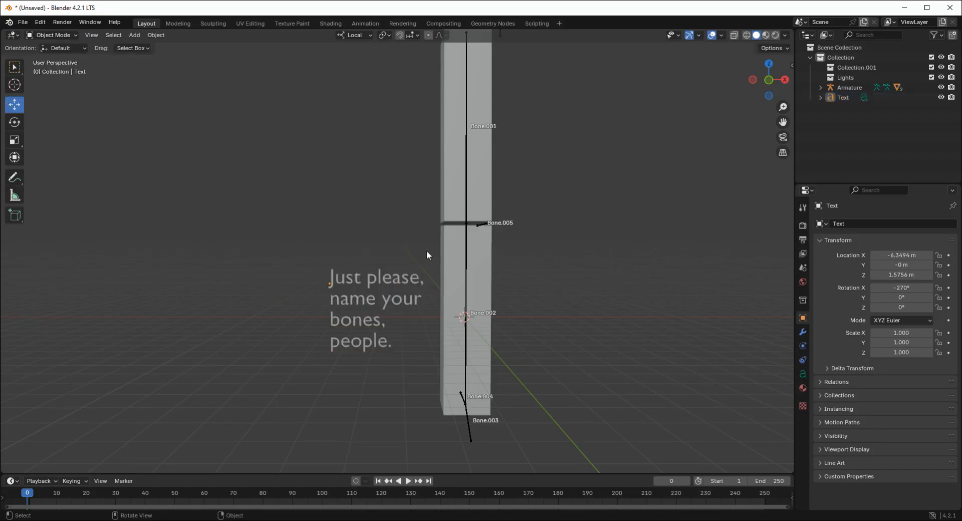
# Put the armature in Pose Mode and rename the separate knee control bone to "Pole target".
pyautogui.click(461, 200)
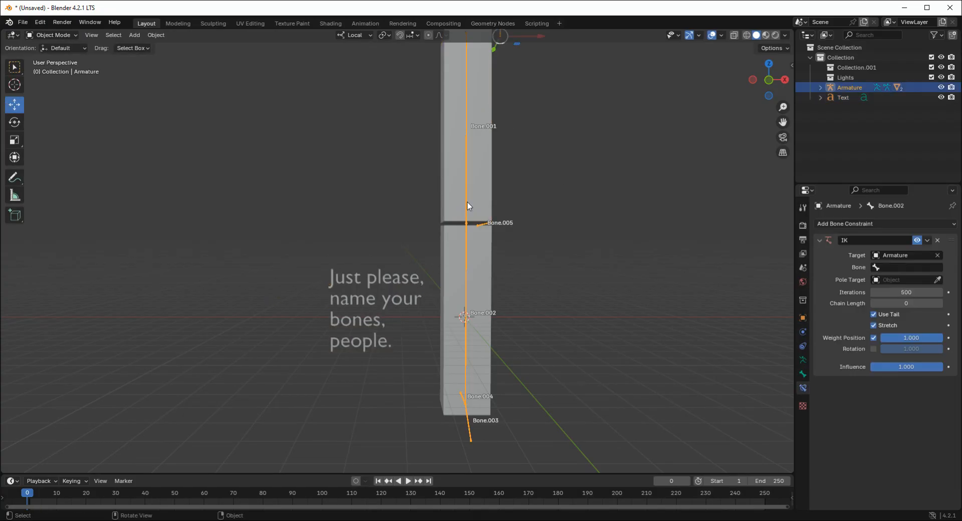
pyautogui.hotkey('ctrl', 'Tab')
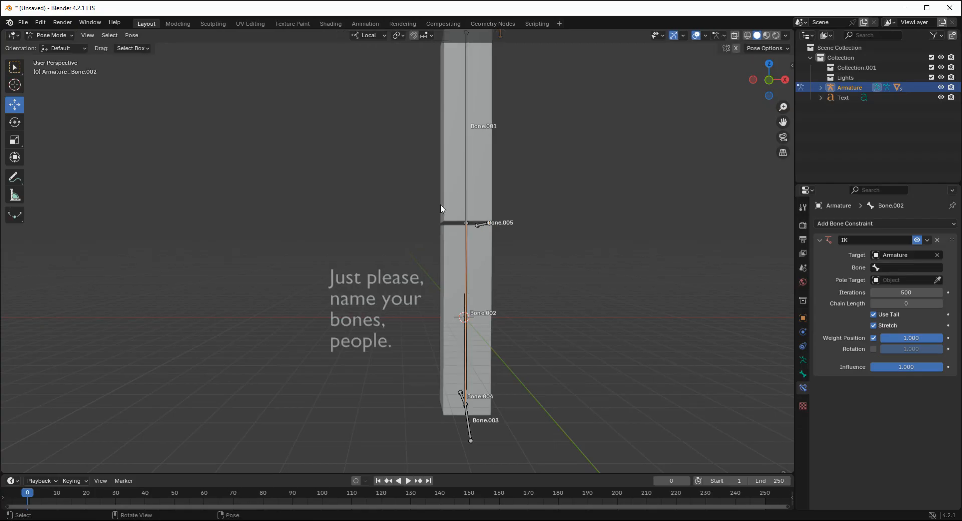
pyautogui.click(477, 224)
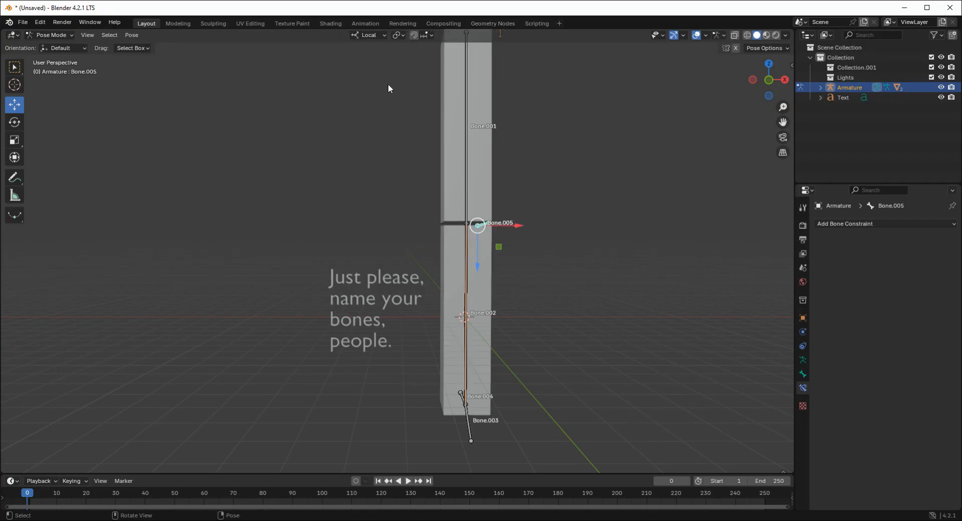
pyautogui.press('F2')
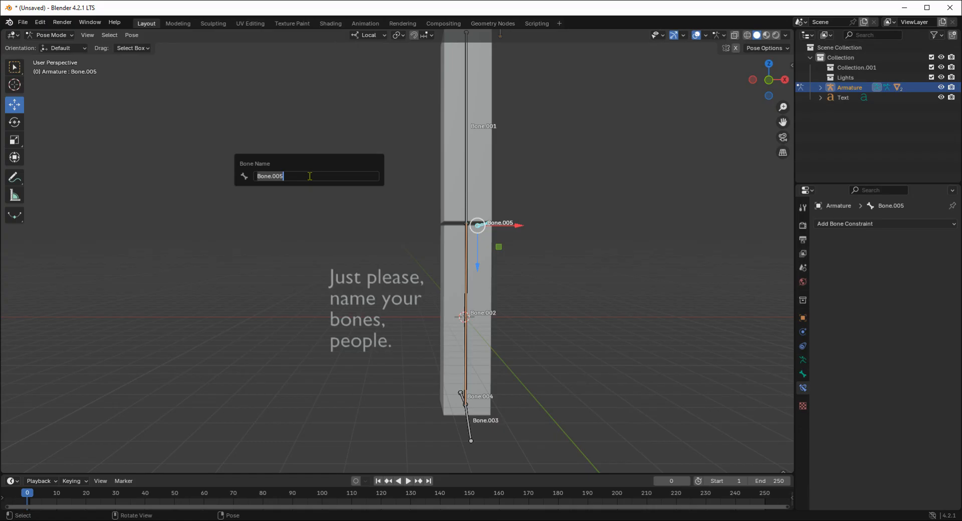
pyautogui.press('BackSpace')
pyautogui.write('Pole target')
pyautogui.press('Return')
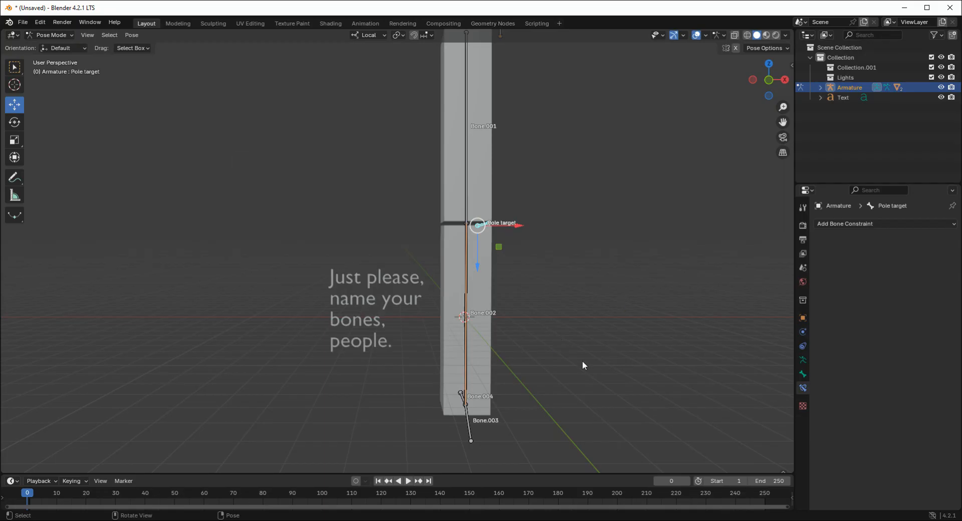
# Rename the short horizontal control bone at the ankle to "Foot target".
pyautogui.click(456, 407)
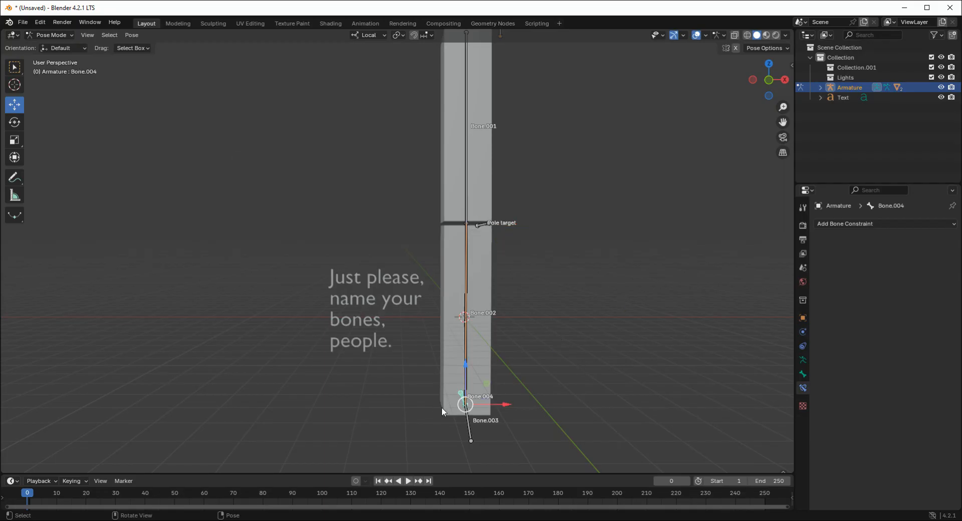
pyautogui.press('F2')
pyautogui.write('Tar')
pyautogui.press('BackSpace')
pyautogui.press('BackSpace')
pyautogui.press('BackSpace')
pyautogui.write('Fpp')
pyautogui.press('BackSpace')
pyautogui.press('BackSpace')
pyautogui.write('oot')
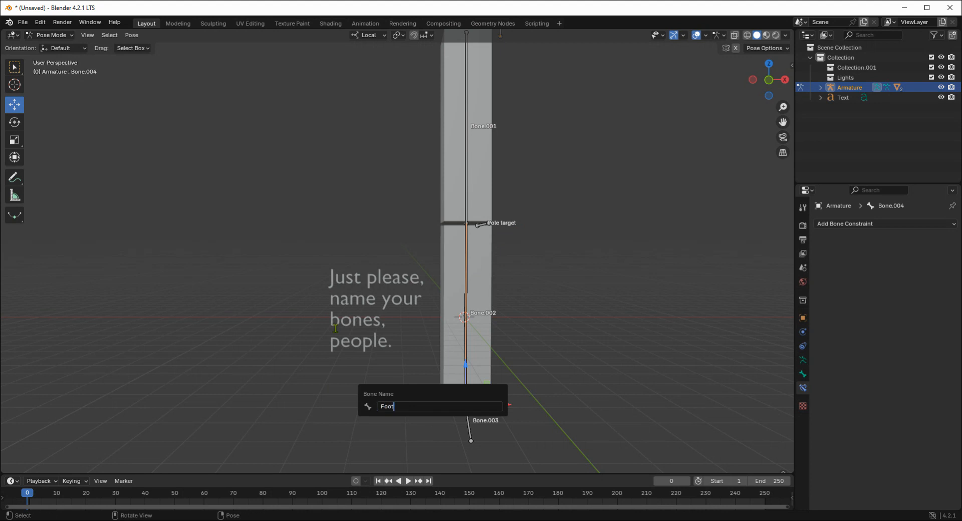
pyautogui.write(' target')
pyautogui.press('Return')
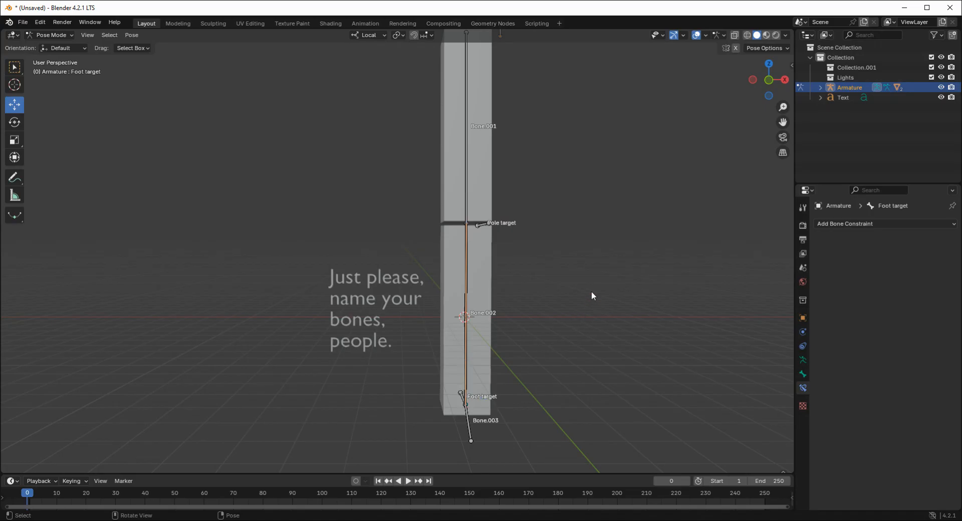
pyautogui.press('g')
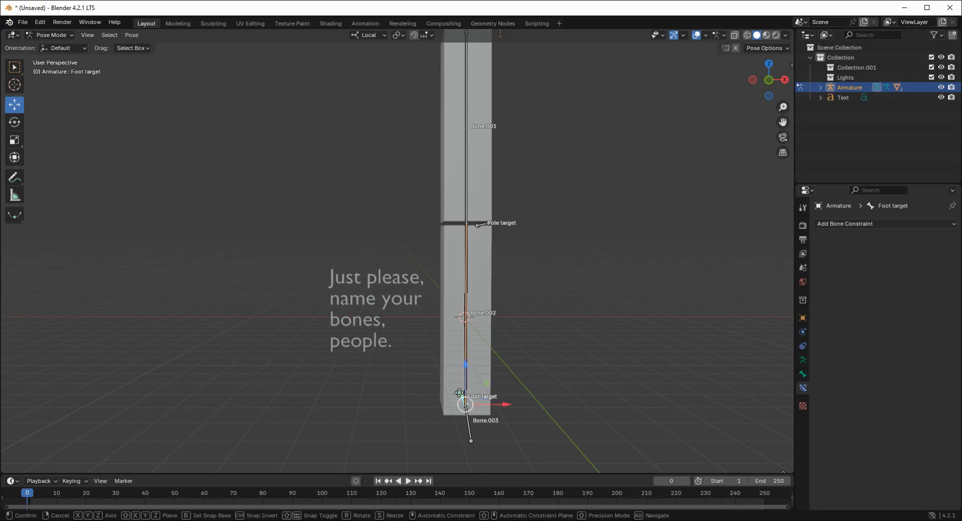
pyautogui.press('Escape')
# Set the lower leg bone's IK target bone to Foot target and its chain length to 2.
pyautogui.click(582, 255)
pyautogui.click(464, 296)
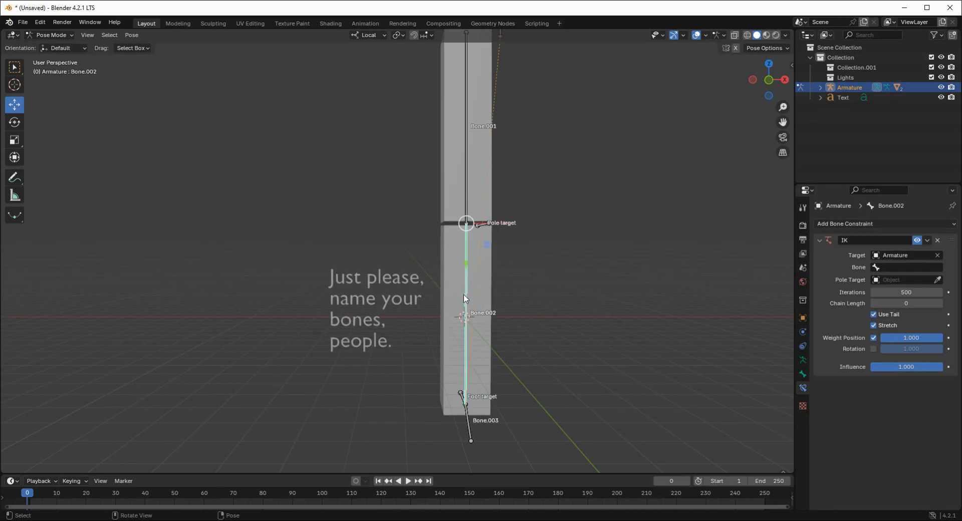
pyautogui.click(899, 269)
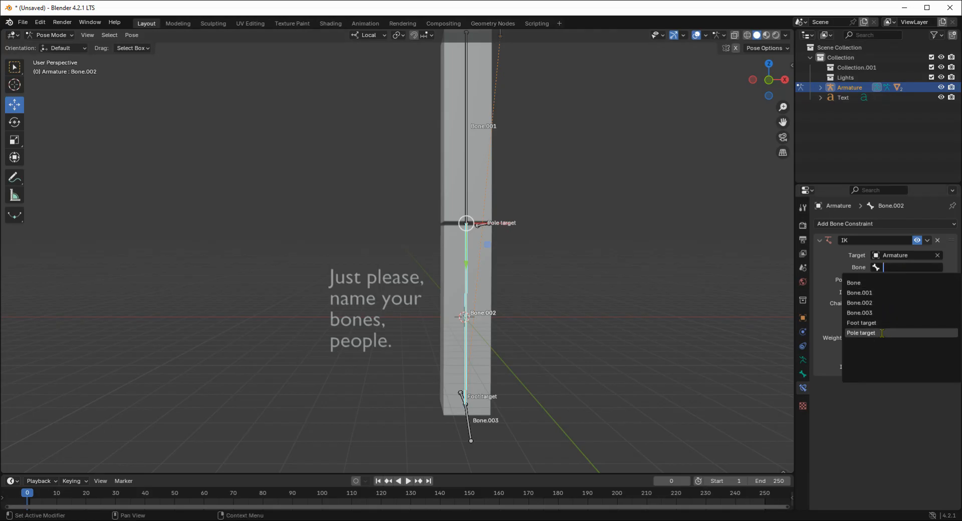
pyautogui.click(868, 322)
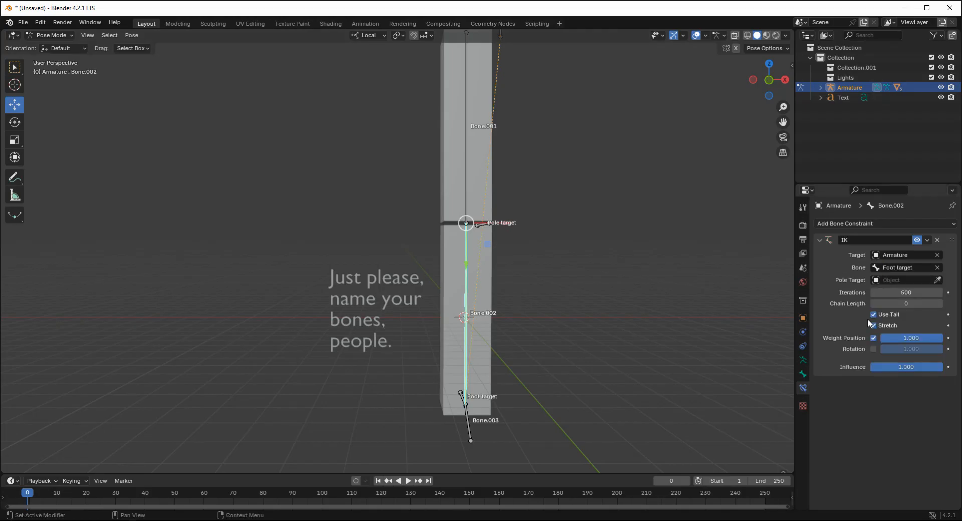
pyautogui.click(938, 303)
pyautogui.click(939, 303)
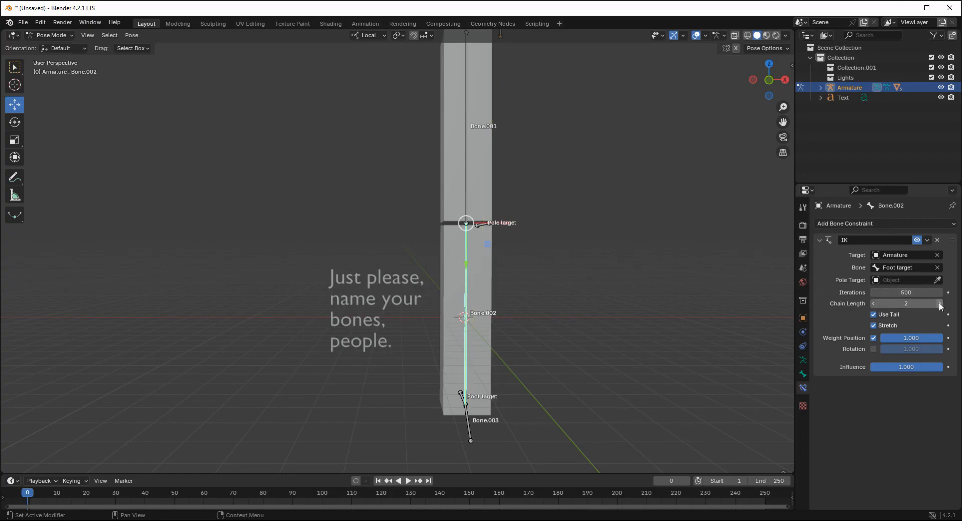
# Set the IK constraint's pole target to the armature, with Pole target as its bone.
pyautogui.click(902, 279)
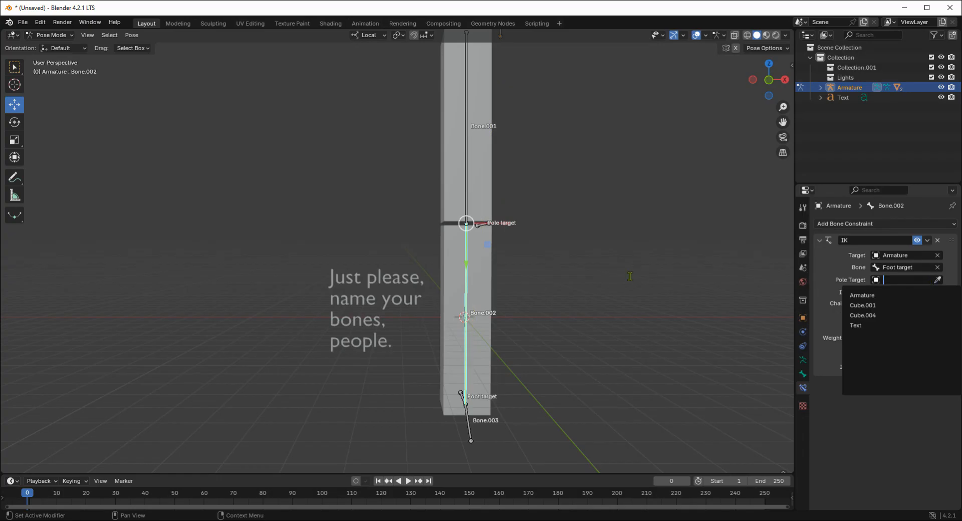
pyautogui.click(861, 296)
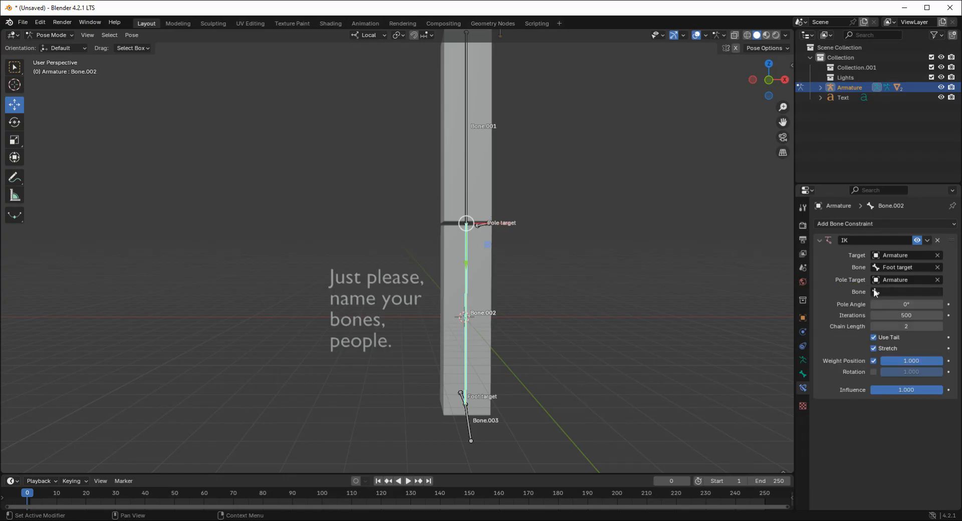
pyautogui.click(926, 293)
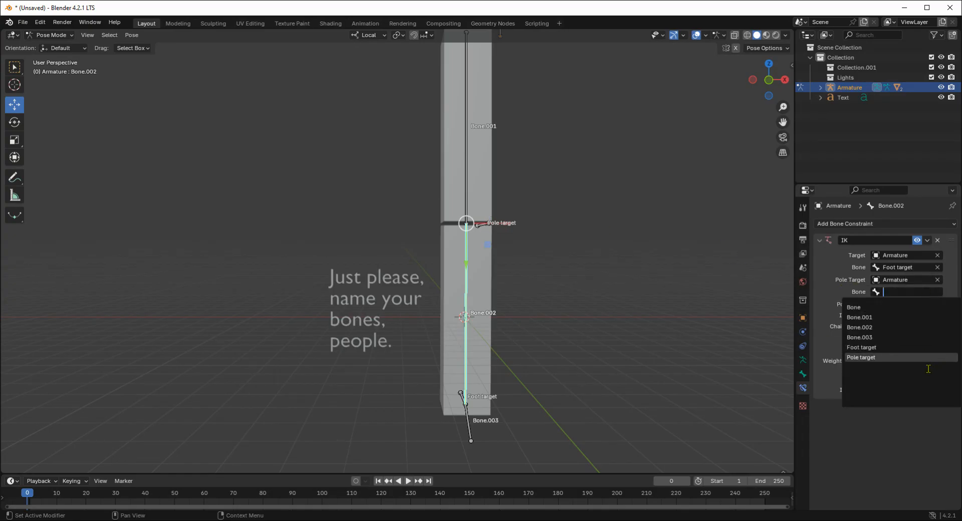
pyautogui.click(861, 357)
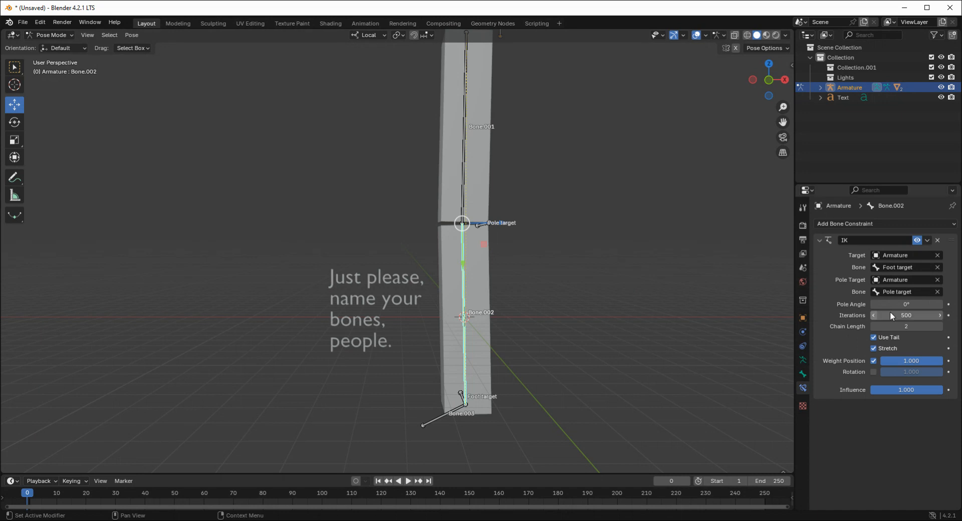
# Set the IK constraint's pole angle to -90°.
pyautogui.moveTo(929, 304); pyautogui.dragTo(905, 304)
pyautogui.click(905, 304)
pyautogui.write('-90')
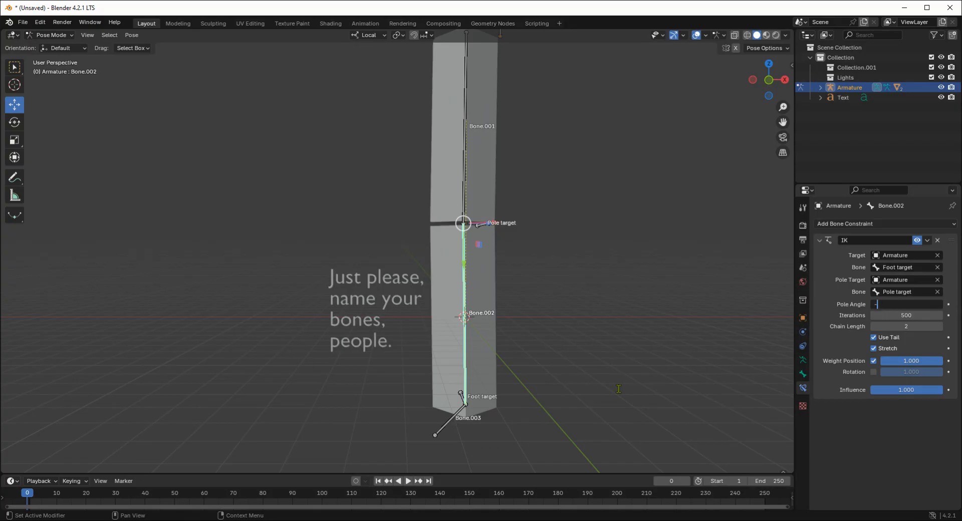
pyautogui.press('Return')
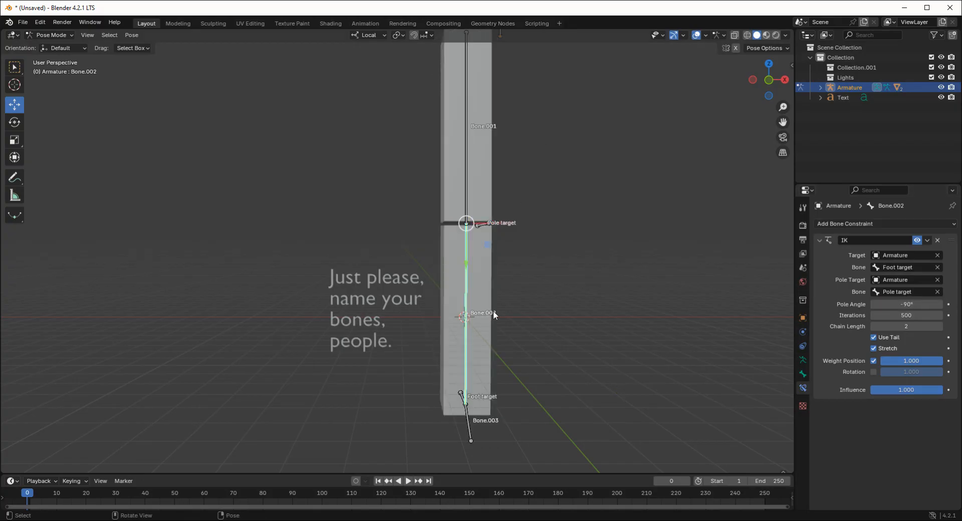
# Try moving the Foot target and Pole target bones to test the leg's IK, cancelling both moves.
pyautogui.moveTo(453, 395)
pyautogui.mouseDown()
pyautogui.moveTo(439, 360)
pyautogui.moveTo(473, 223)
pyautogui.moveTo(526, 270)
pyautogui.moveTo(235, 236)
pyautogui.moveTo(342, 457)
pyautogui.moveTo(465, 381)
pyautogui.mouseUp()
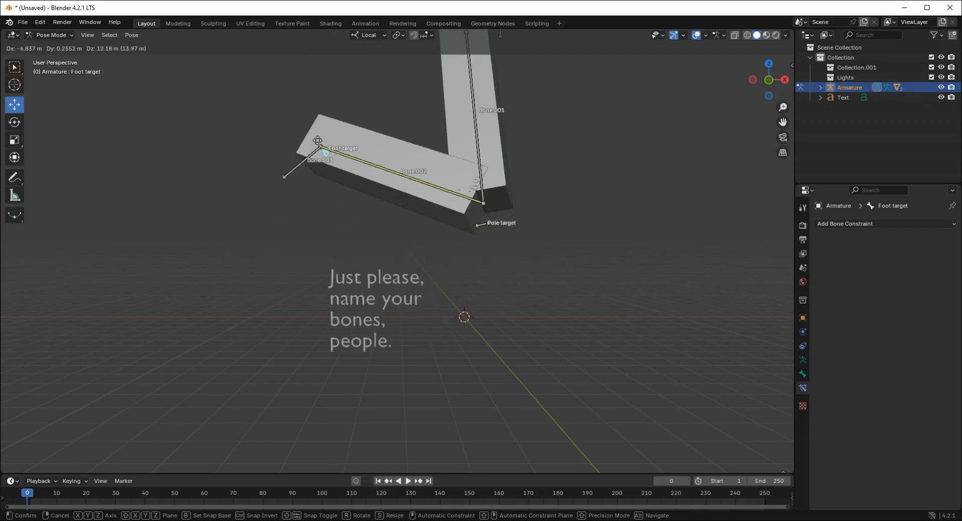
pyautogui.press('Escape')
pyautogui.moveTo(479, 225); pyautogui.dragTo(345, 198)
pyautogui.press('Escape')
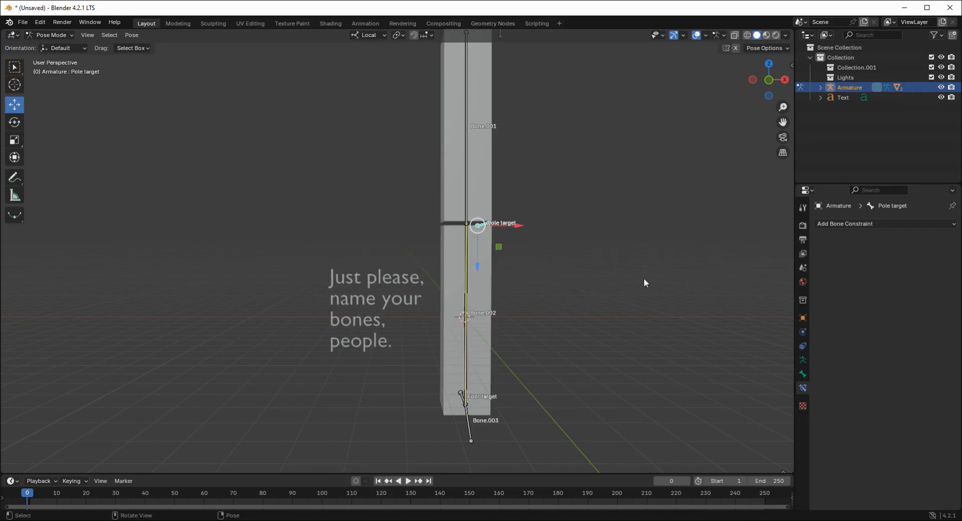
# Leave posing the armature and replace the text object's contents with "Boom! You just IK'd a leg! Congrats", breaking the line after "You".
pyautogui.hotkey('ctrl', 'Tab')
pyautogui.click(353, 341)
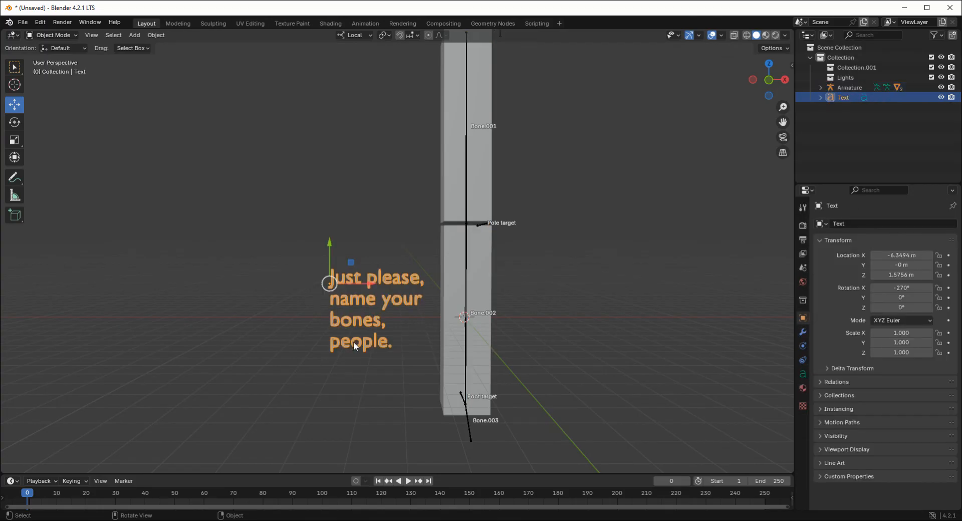
pyautogui.press('Tab')
pyautogui.hotkey('ctrl', 'a')
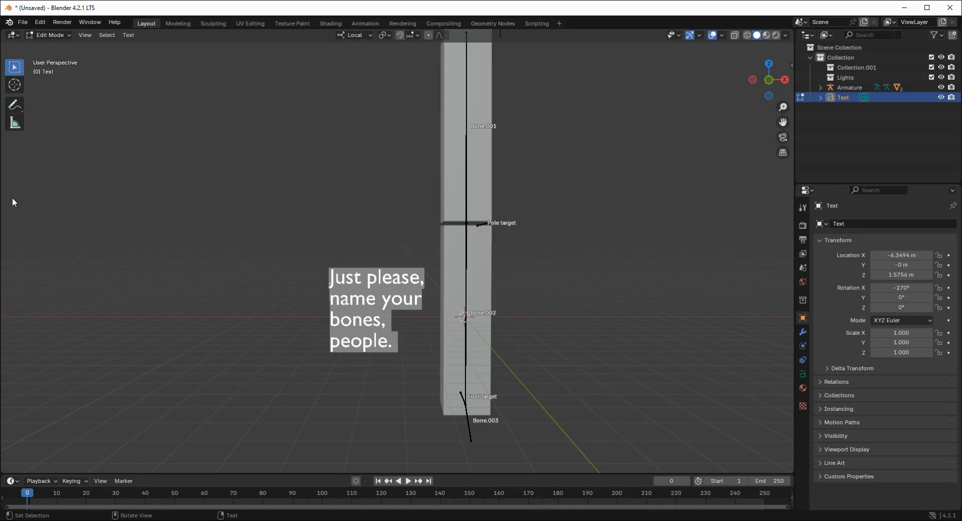
pyautogui.write('NB')
pyautogui.press('BackSpace')
pyautogui.press('BackSpace')
pyautogui.write('Bo')
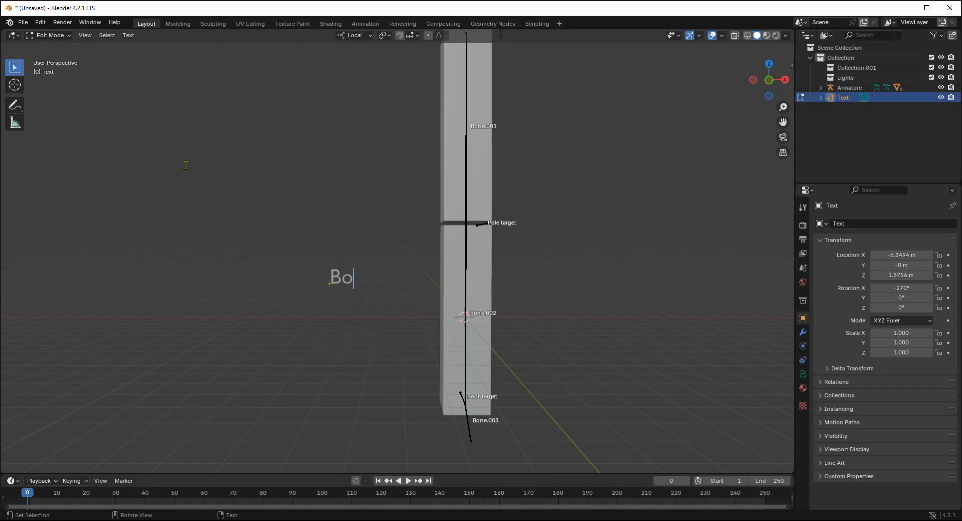
pyautogui.write('om! You')
pyautogui.press('Return')
pyautogui.write('just ')
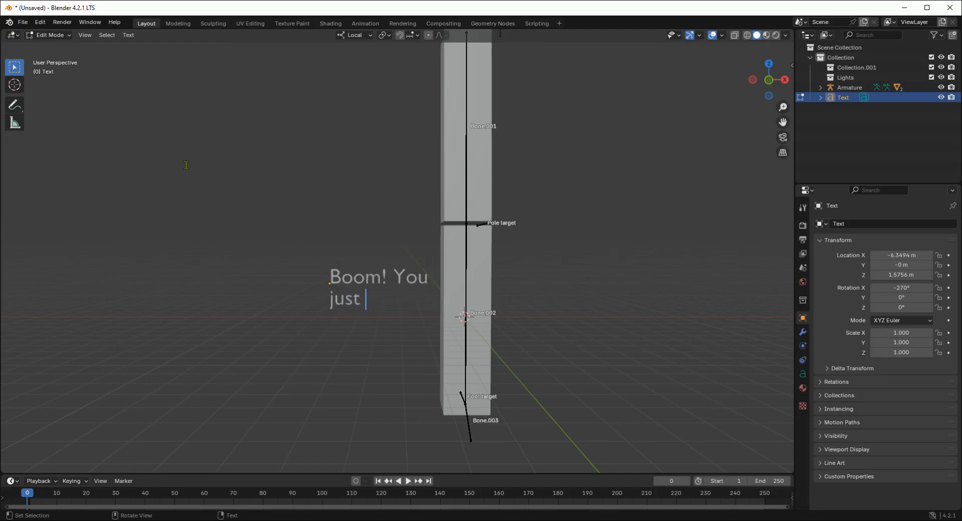
pyautogui.write("IK'd a leg! Con")
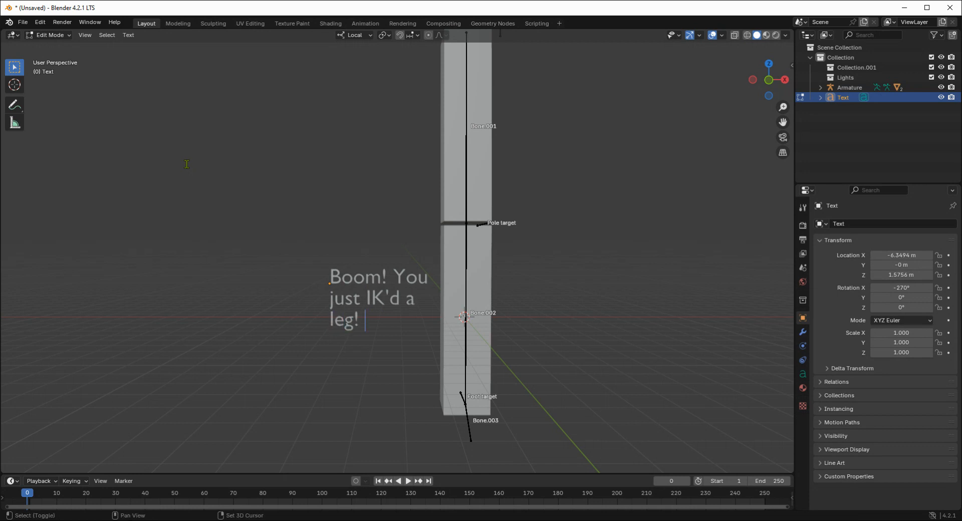
pyautogui.write('grats')
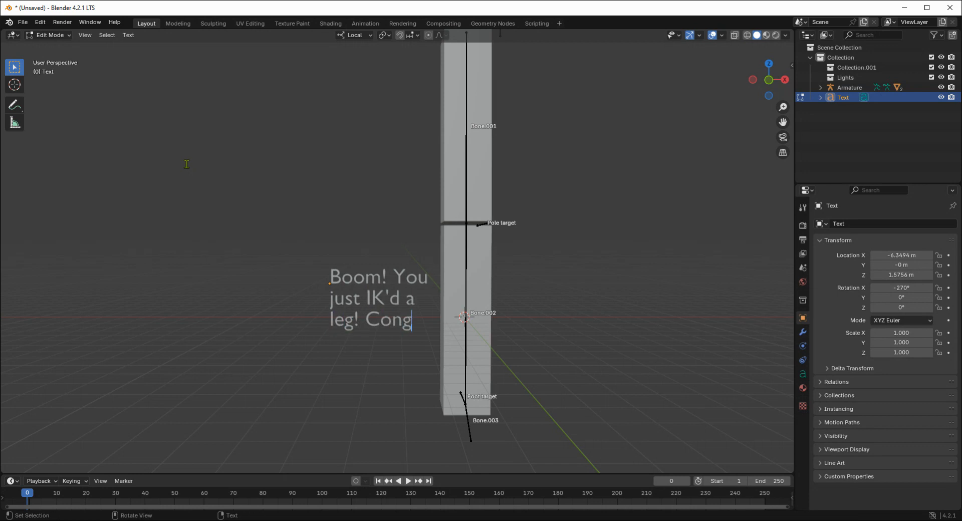
# Remove "Congrats" from the end of the third text line and put "Congrats!" on its own line below.
pyautogui.press('BackSpace')
pyautogui.press('BackSpace')
pyautogui.press('BackSpace')
pyautogui.press('BackSpace')
pyautogui.press('BackSpace')
pyautogui.press('BackSpace')
pyautogui.press('BackSpace')
pyautogui.press('BackSpace')
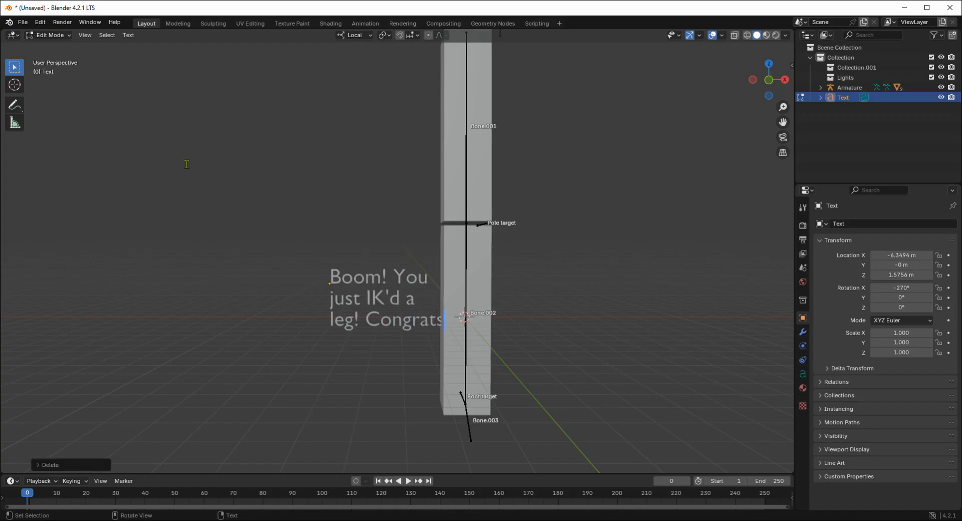
pyautogui.press('Return')
pyautogui.write('Congrats!')
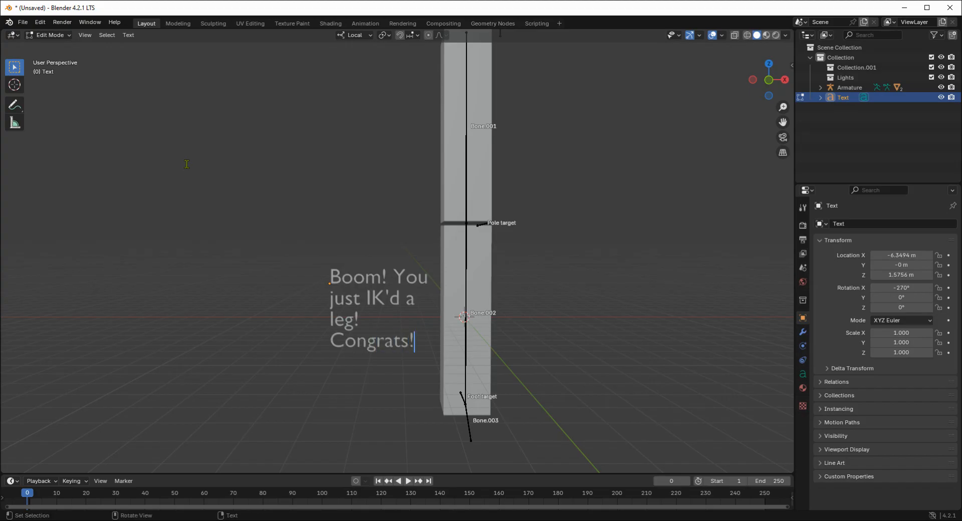
# Add "Anyway, i gotta go work" to the text below "Congrats!", with "gotta go work" on its own line.
pyautogui.press('Return')
pyautogui.write('Ay')
pyautogui.press('BackSpace')
pyautogui.write('nyway, i ')
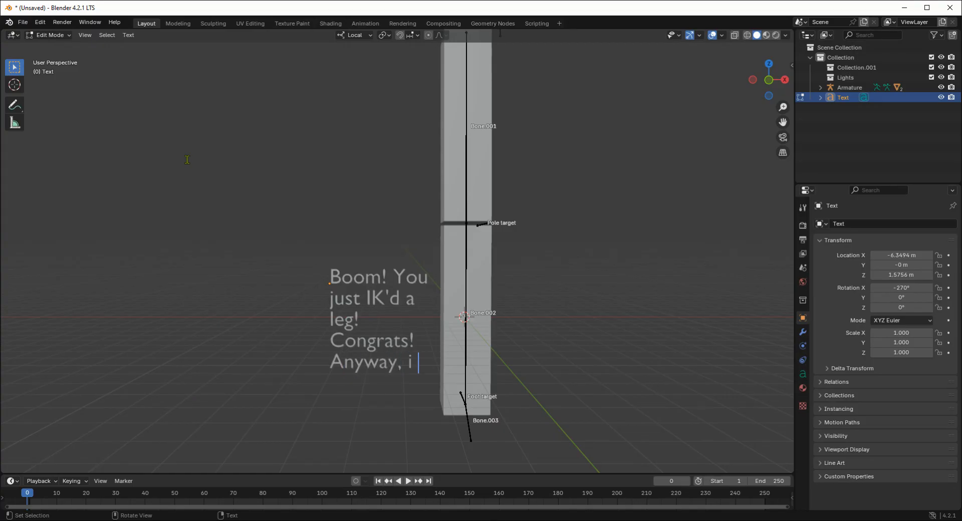
pyautogui.write('go')
pyautogui.press('BackSpace')
pyautogui.press('BackSpace')
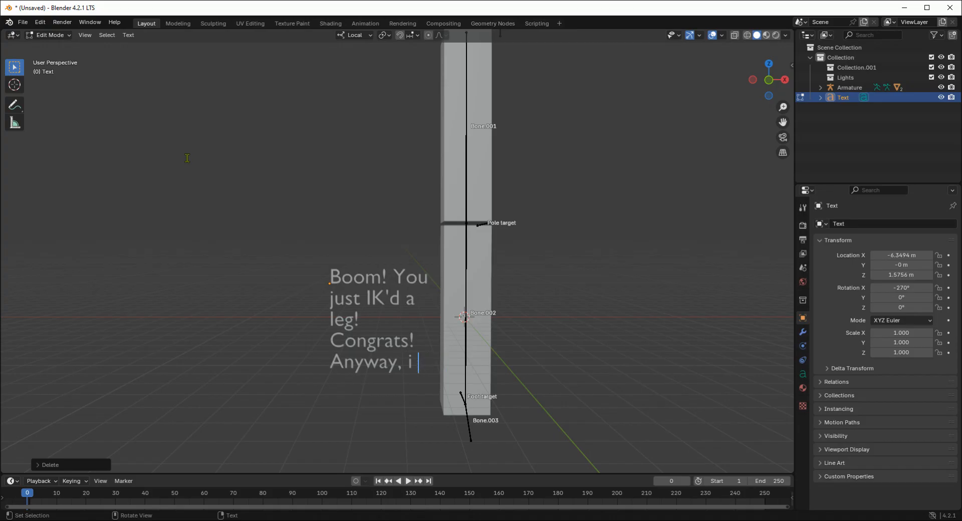
pyautogui.write('gotta t')
pyautogui.press('BackSpace')
pyautogui.write('go work')
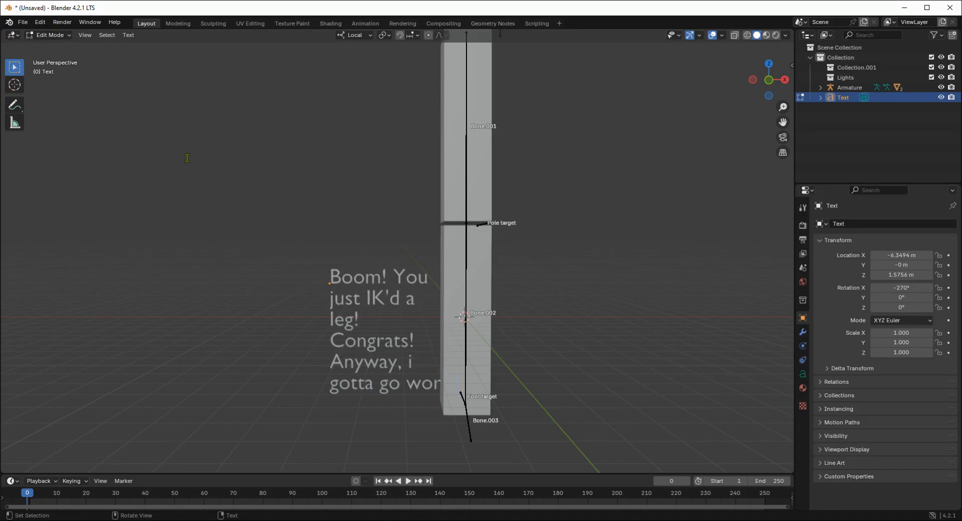
pyautogui.press('BackSpace')
pyautogui.press('BackSpace')
pyautogui.press('BackSpace')
pyautogui.press('BackSpace')
pyautogui.press('BackSpace')
pyautogui.write('work on')
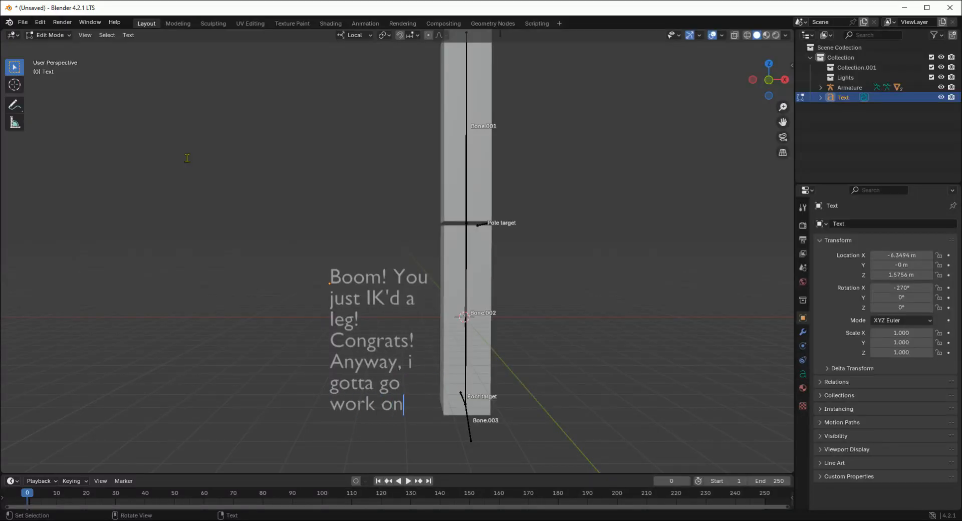
pyautogui.write(' my ')
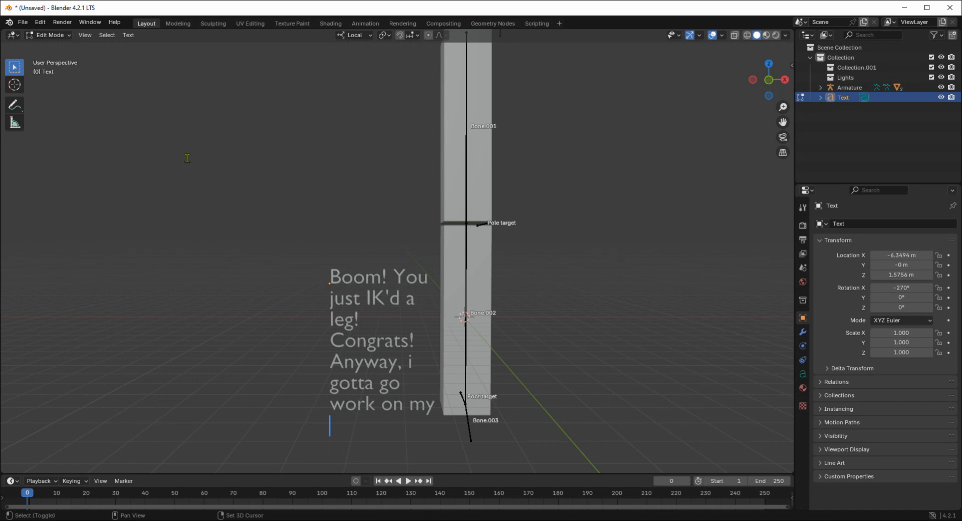
pyautogui.write('OTHER 834765258756234856239')
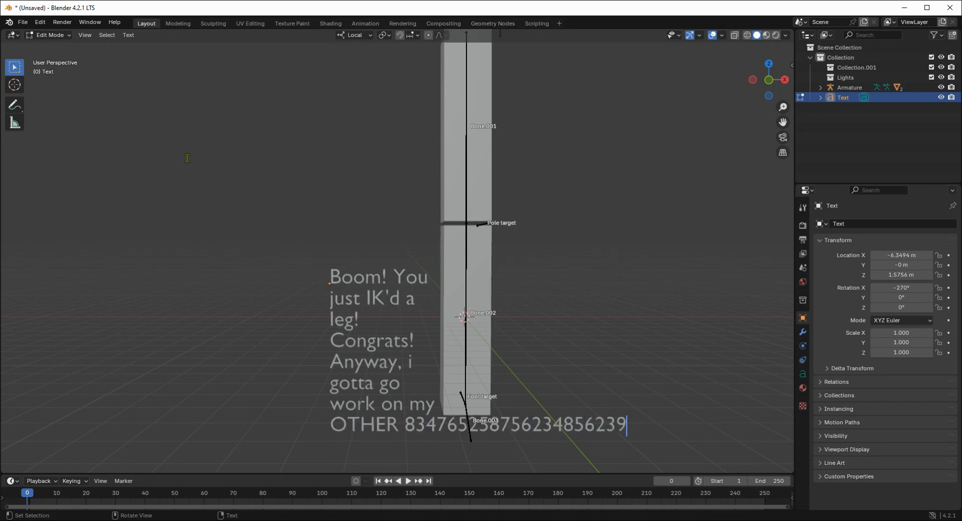
# Finish the text with a last line "tutorials, so peace out, guys", returning to Object Mode with nothing selected.
pyautogui.press('Return')
pyautogui.write('tutorials,')
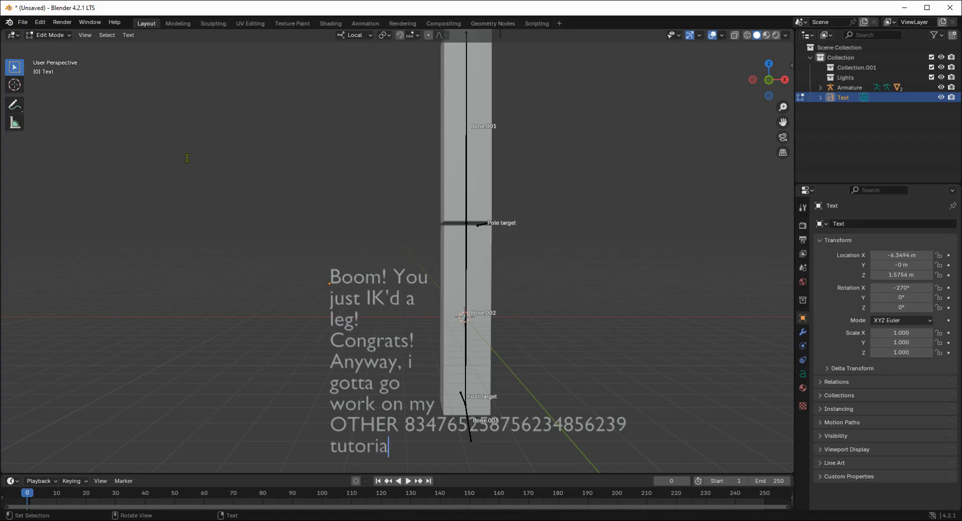
pyautogui.write(' so peace out, ')
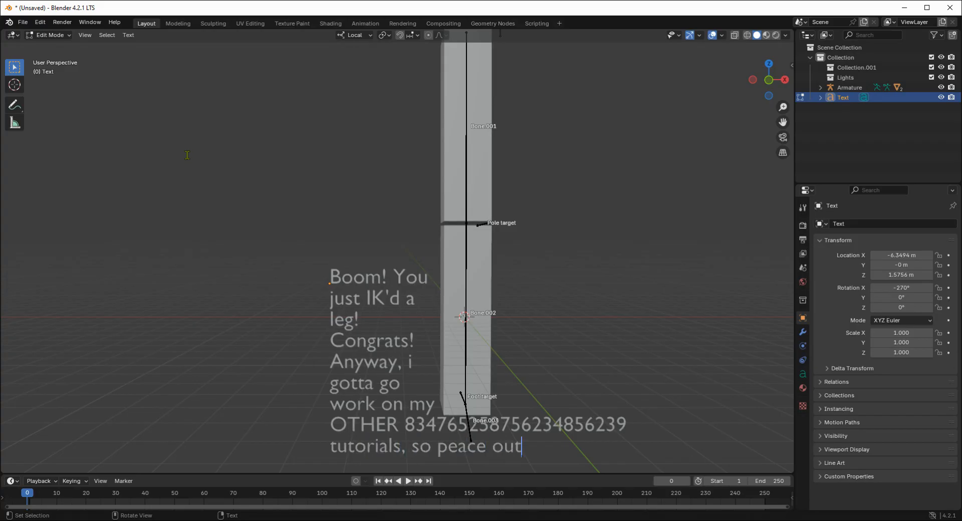
pyautogui.write('guys')
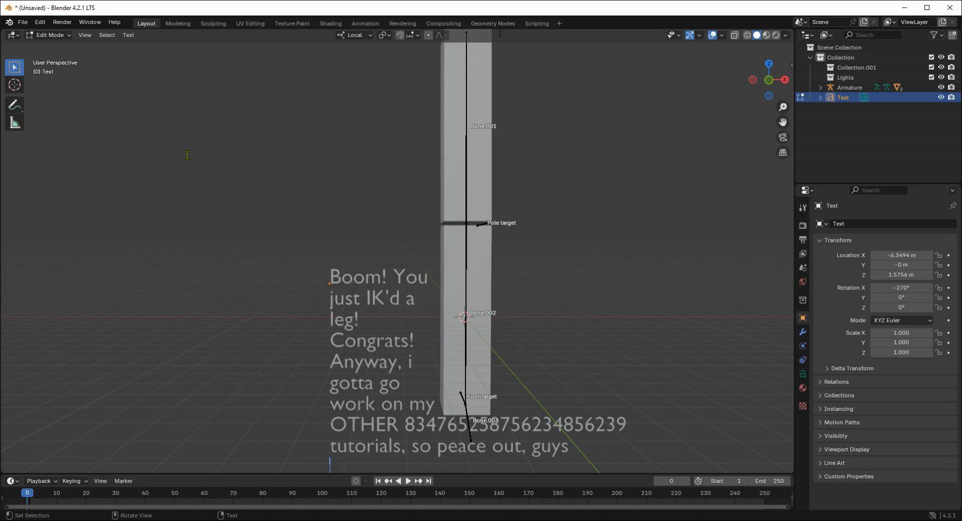
pyautogui.press('Tab')
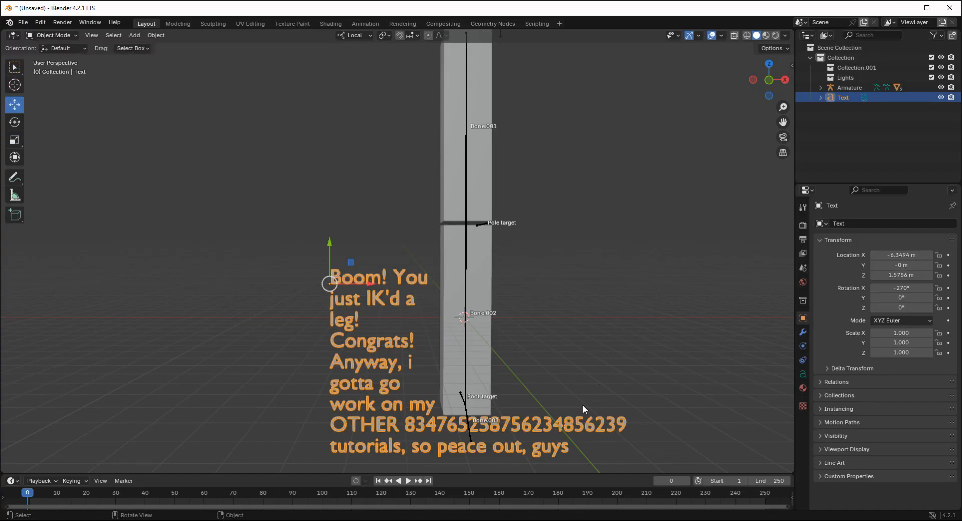
pyautogui.click(634, 335)
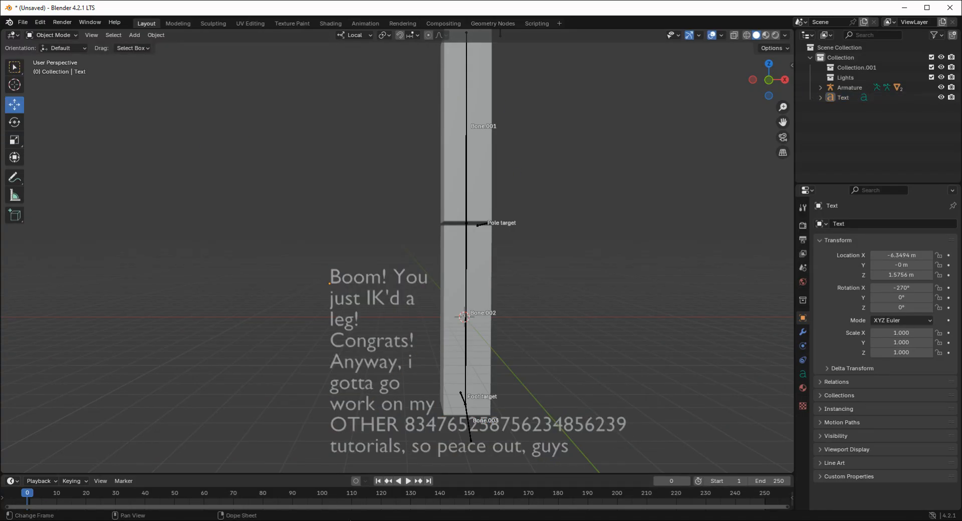